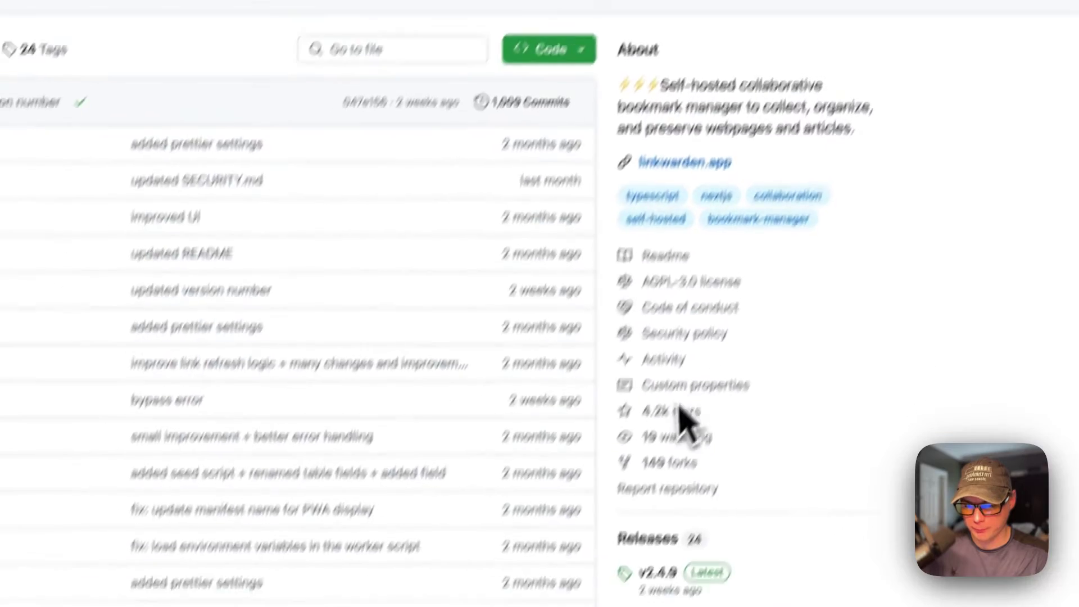
# - Scroll through the Linkwarden README on GitHub to review its features
pyautogui.scroll(-10, 748, 301)
pyautogui.scroll(-10, 710, 358)
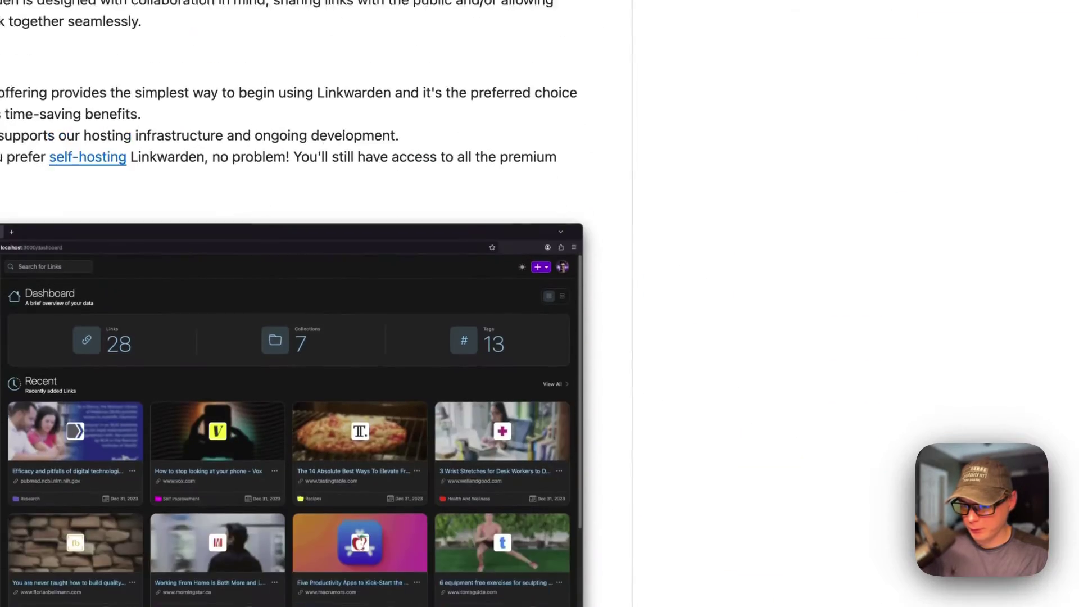
pyautogui.scroll(-6, 419, 292)
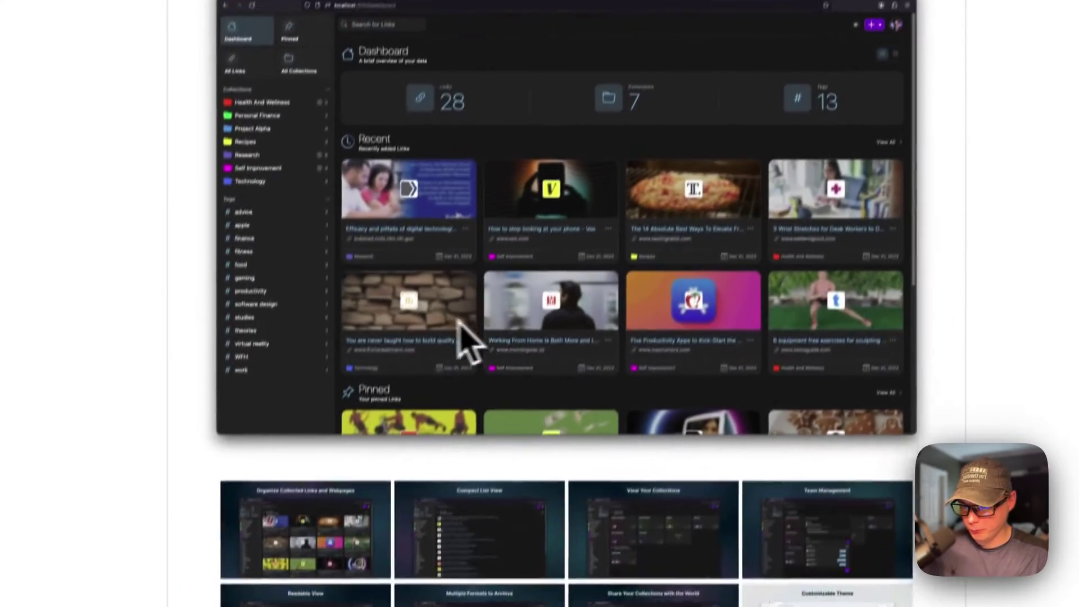
pyautogui.scroll(-2, 224, 360)
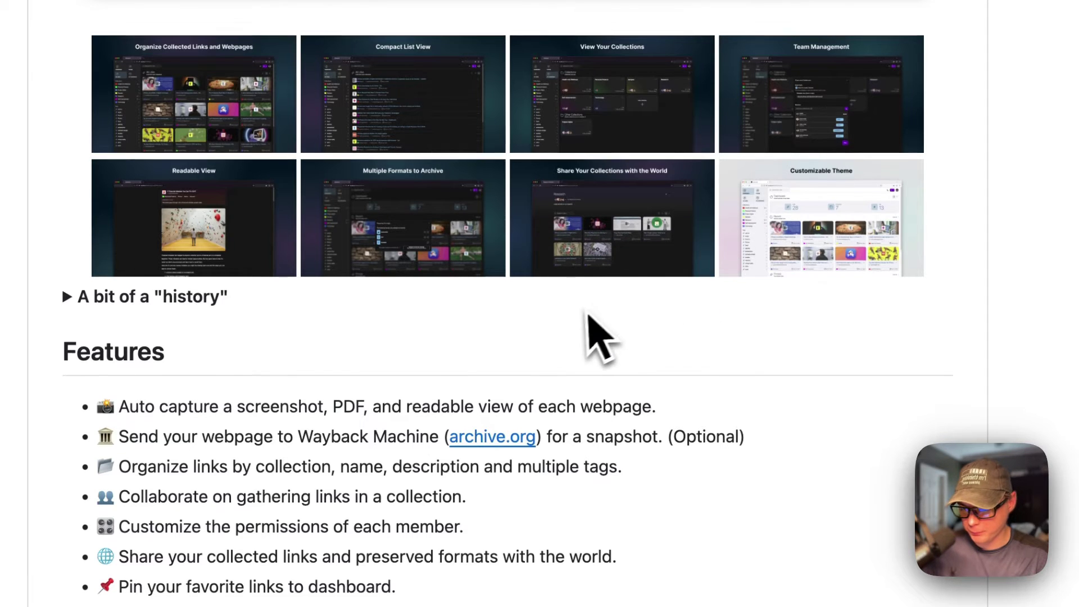
pyautogui.scroll(-10, 588, 334)
pyautogui.scroll(1, 404, 84)
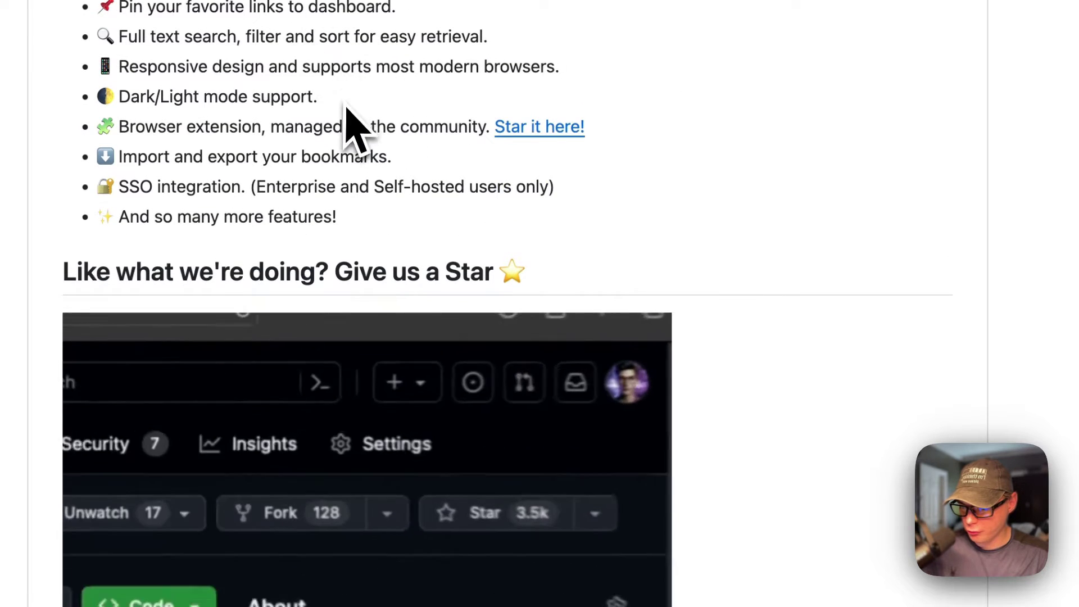
pyautogui.scroll(1, 346, 110)
pyautogui.scroll(-4, 346, 110)
pyautogui.scroll(-5, 349, 126)
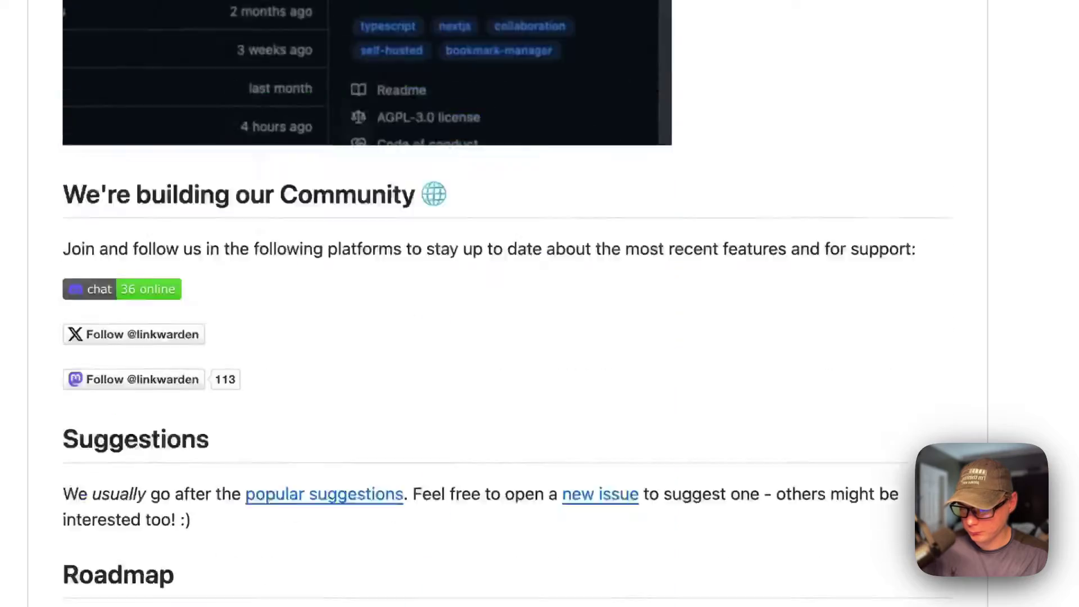
pyautogui.scroll(20, 348, 129)
pyautogui.scroll(5, 365, 196)
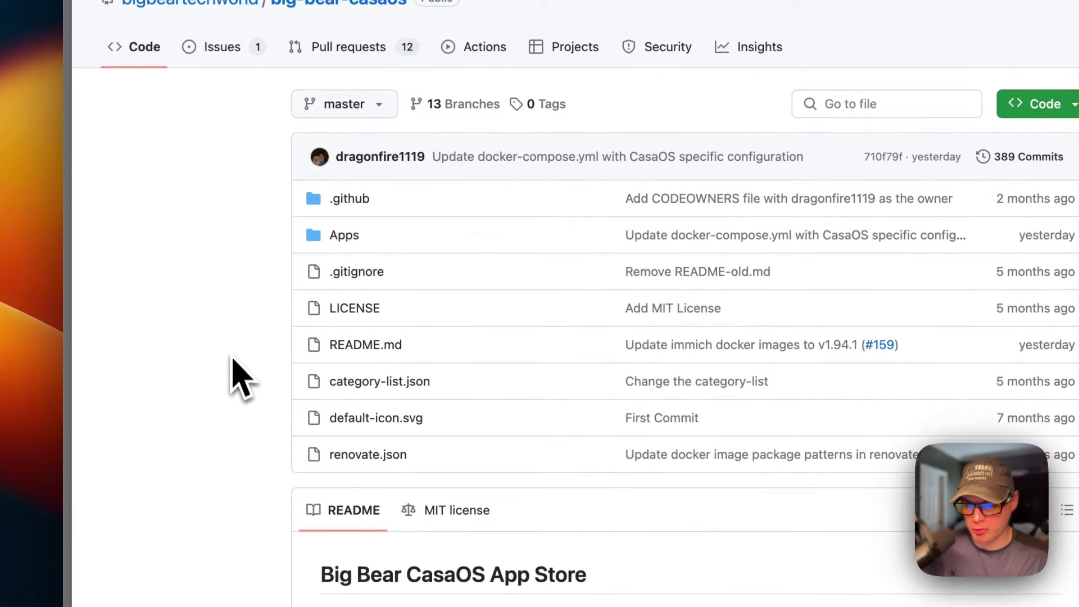
# - Find the App Store URL section in the big-bear-casaos README and copy the URL
pyautogui.scroll(-5, 242, 379)
pyautogui.scroll(-3, 233, 371)
pyautogui.scroll(5, 241, 374)
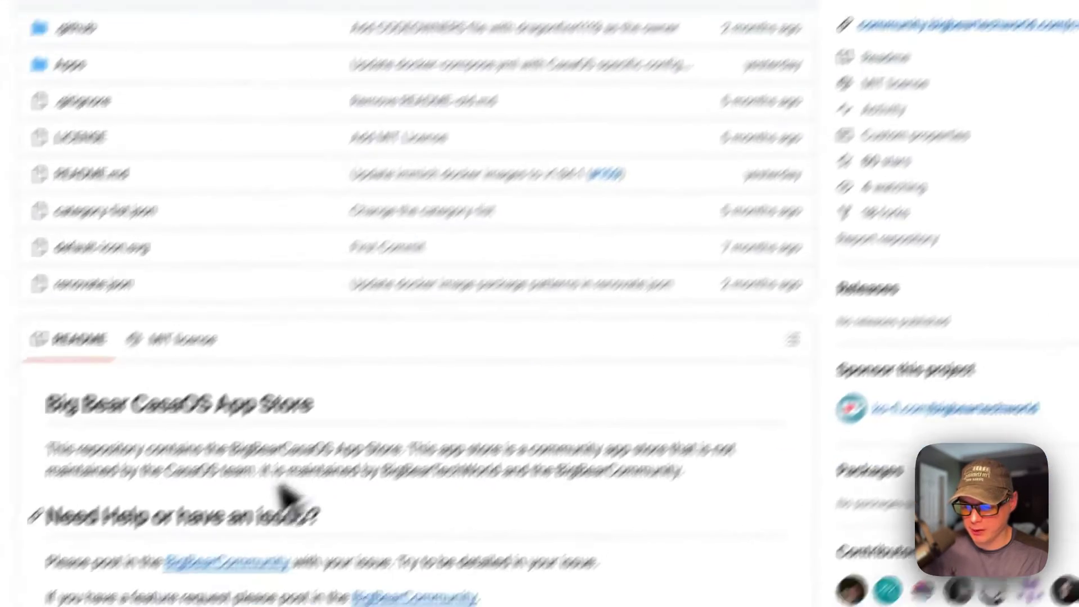
pyautogui.scroll(-1, 668, 434)
pyautogui.scroll(-7, 669, 430)
pyautogui.scroll(-10, 549, 457)
pyautogui.scroll(-20, 542, 446)
pyautogui.scroll(-20, 557, 419)
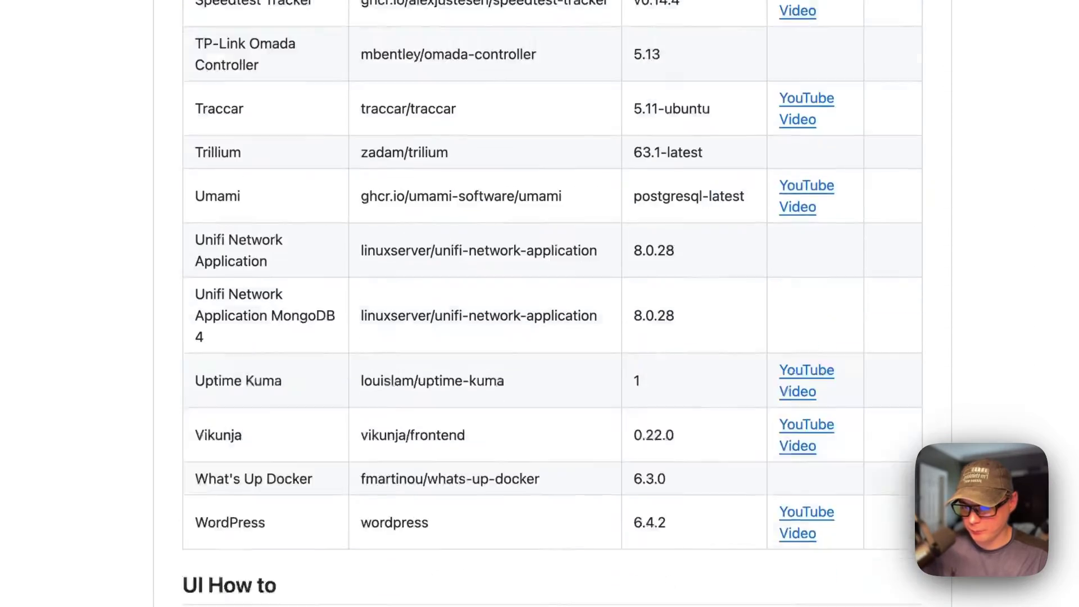
pyautogui.scroll(-9, 473, 360)
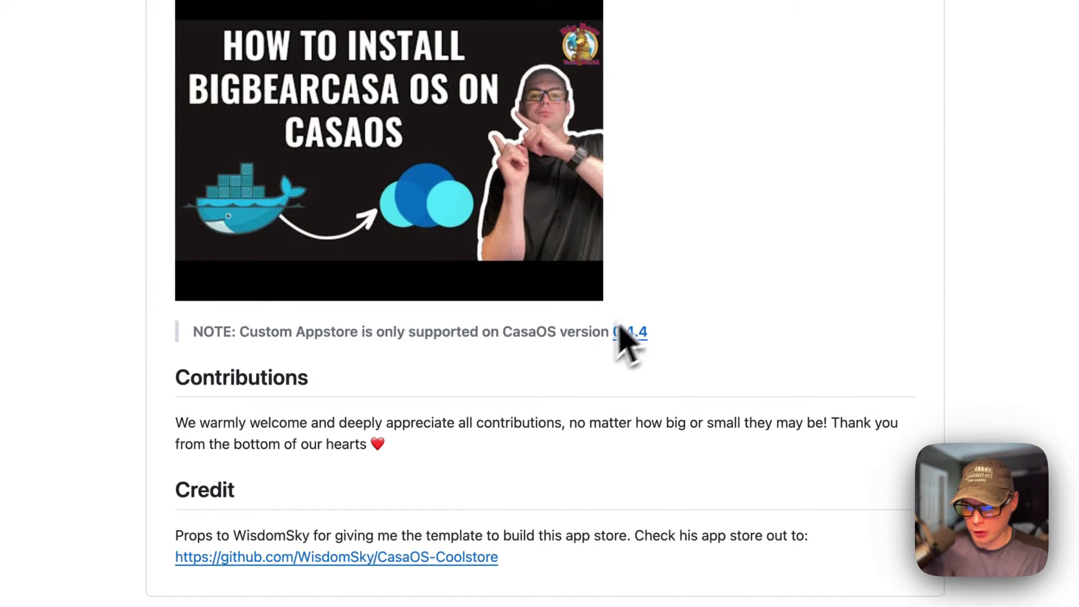
pyautogui.scroll(20, 436, 307)
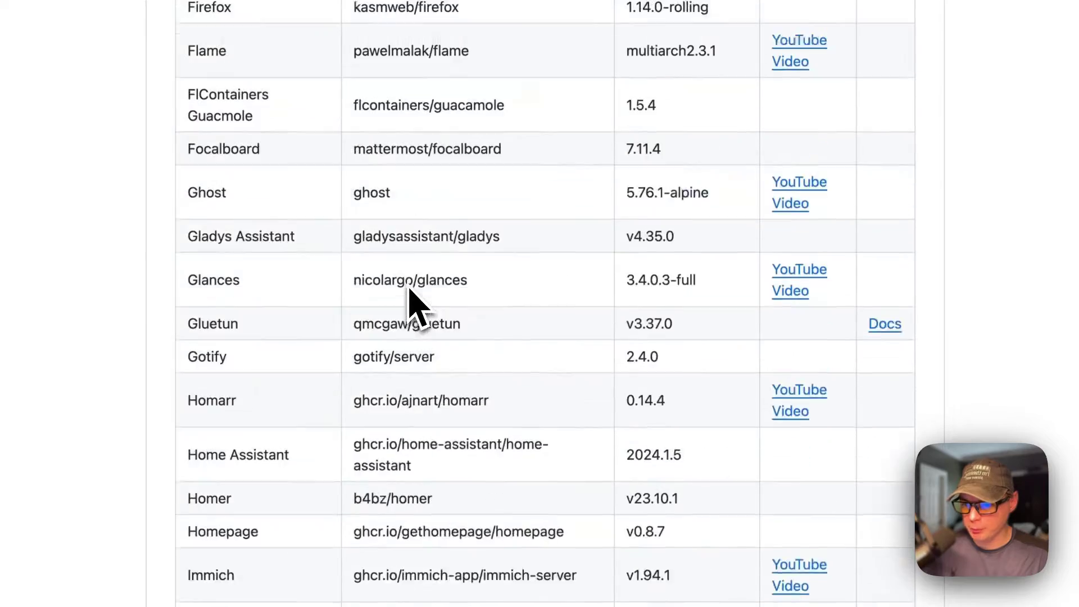
pyautogui.scroll(5, 397, 331)
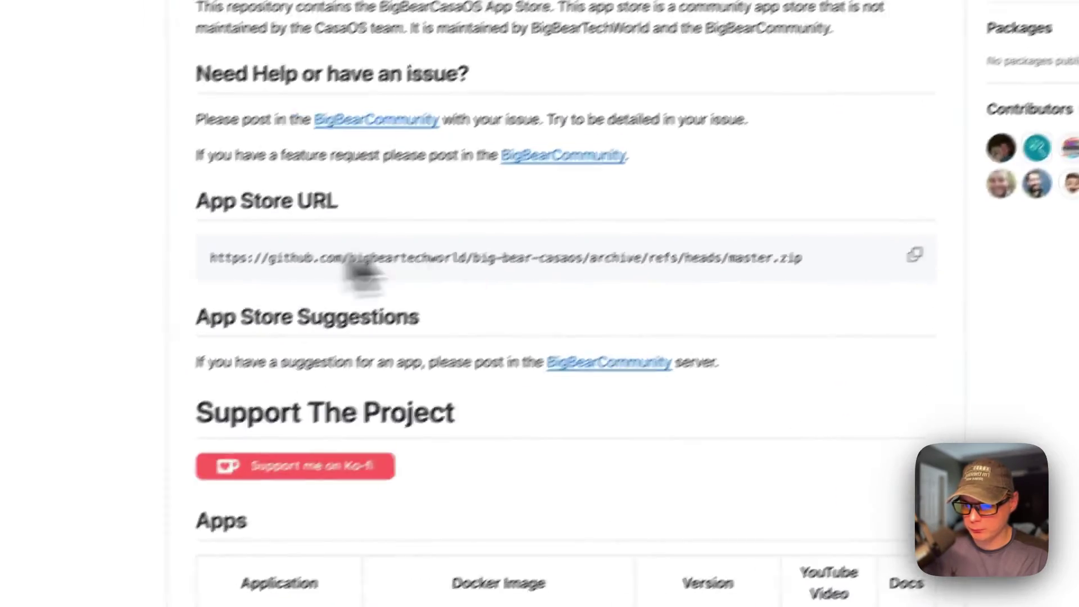
pyautogui.click(893, 179)
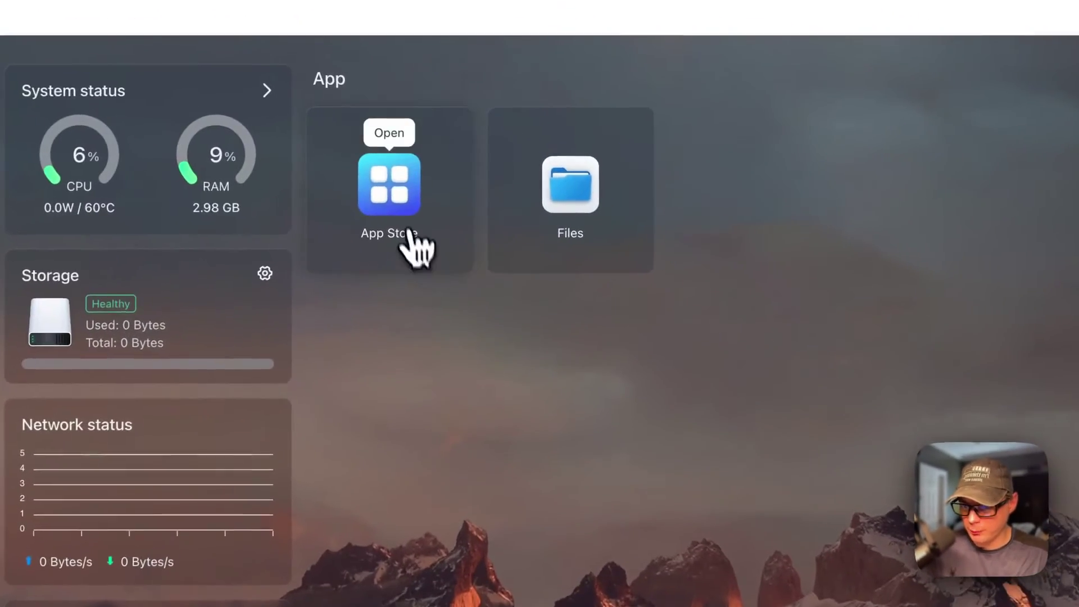
# - Add the copied Big Bear App Store URL as a new CasaOS app source
pyautogui.click(433, 198)
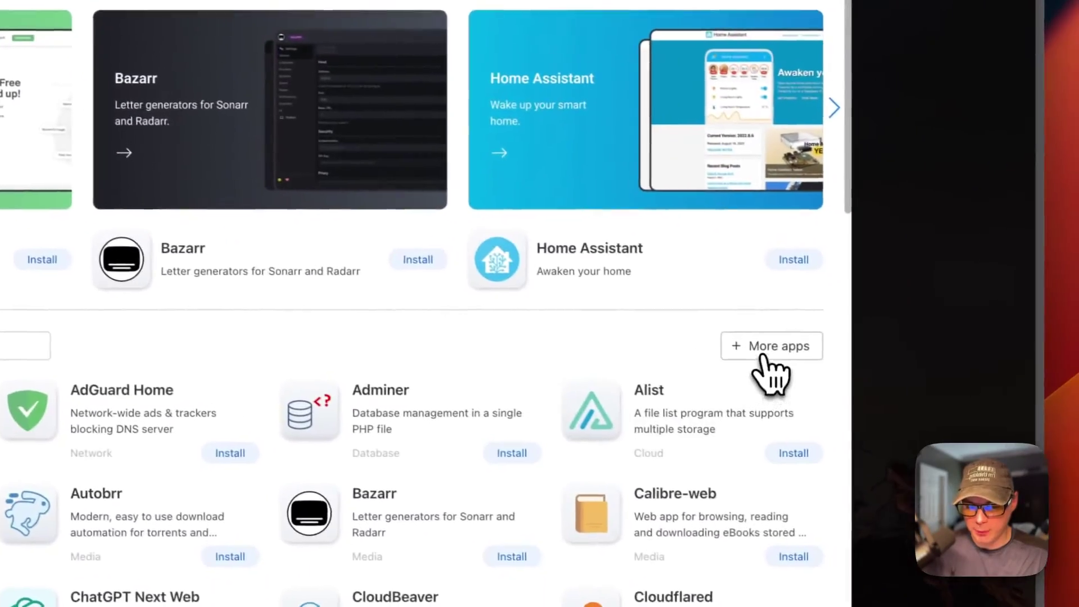
pyautogui.click(755, 352)
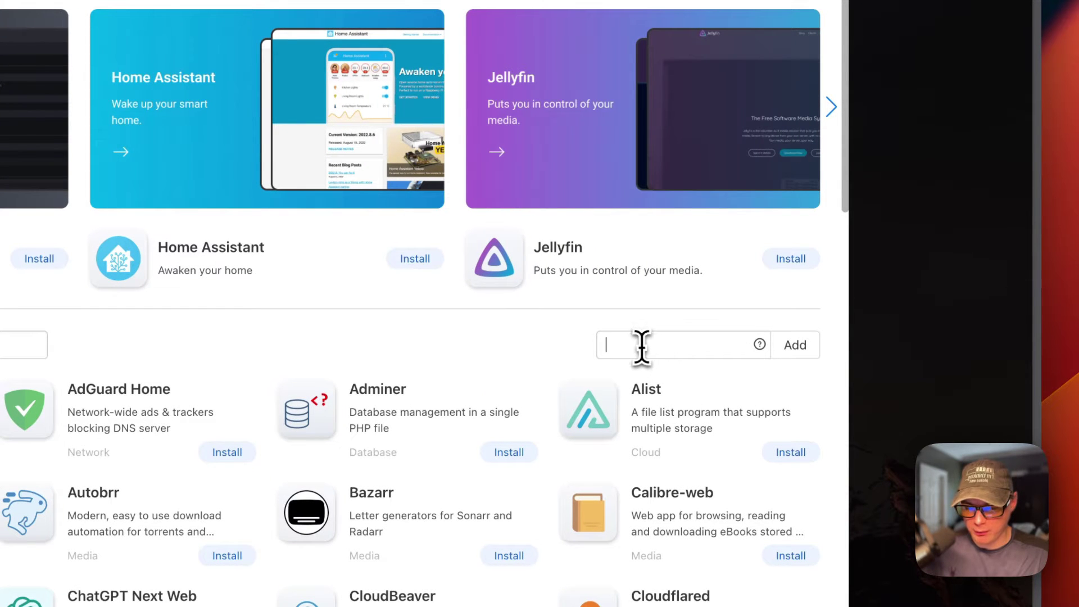
pyautogui.press('super+v')
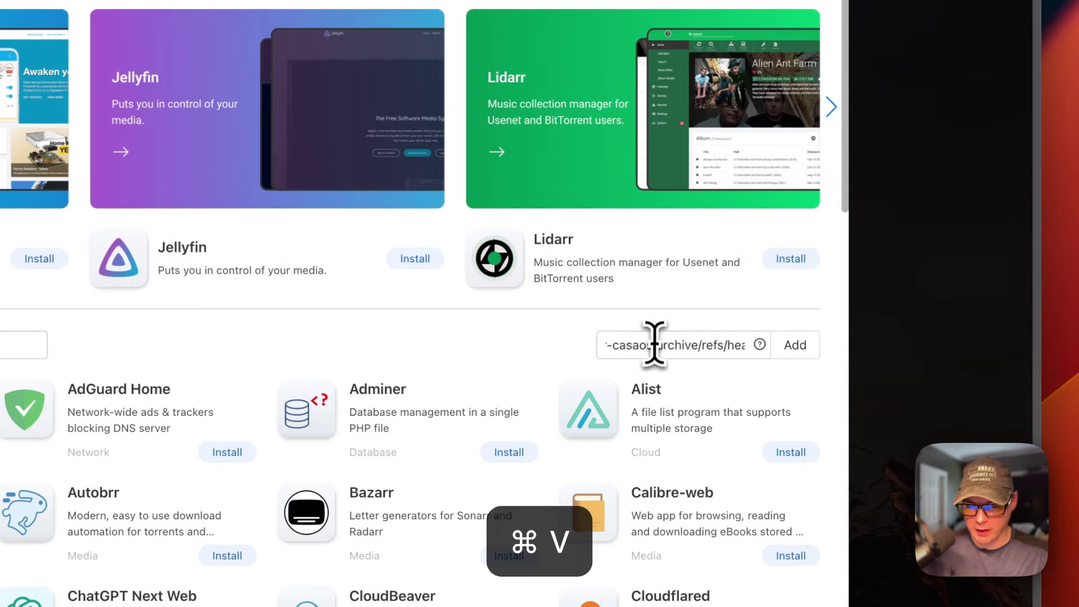
pyautogui.press('Left')
pyautogui.press('Left')
pyautogui.press('Left')
pyautogui.press('Left')
pyautogui.press('Left')
pyautogui.press('Left')
pyautogui.press('Left')
pyautogui.press('Left')
pyautogui.press('Left')
pyautogui.press('Left')
pyautogui.press('Left')
pyautogui.press('Left')
pyautogui.press('Left')
pyautogui.press('Left')
pyautogui.press('Left')
pyautogui.press('Left')
pyautogui.press('Left')
pyautogui.press('super+Right')
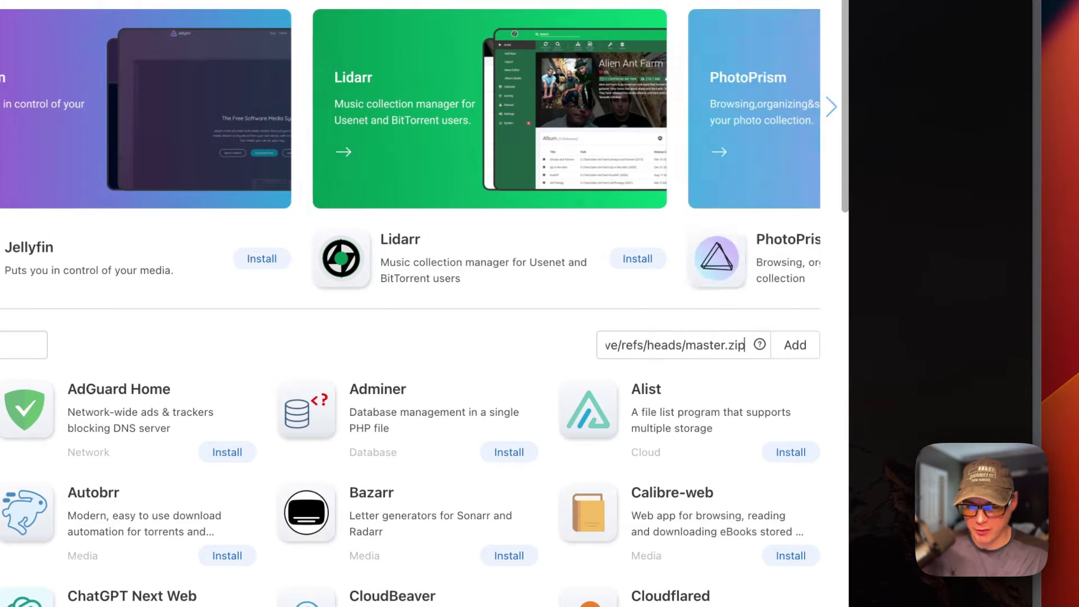
pyautogui.moveTo(753, 359)
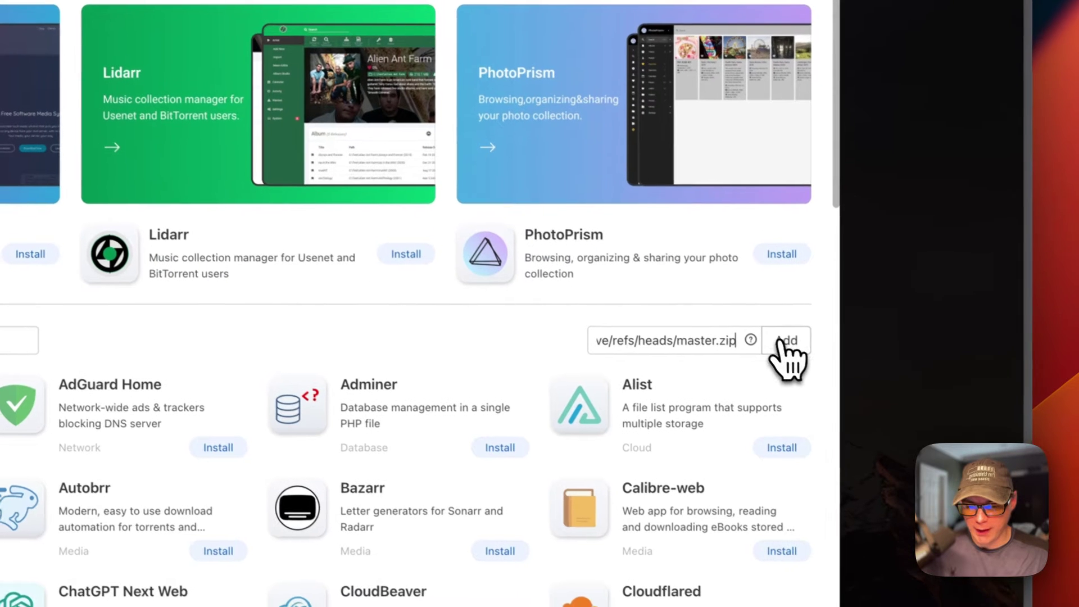
pyautogui.click(790, 345)
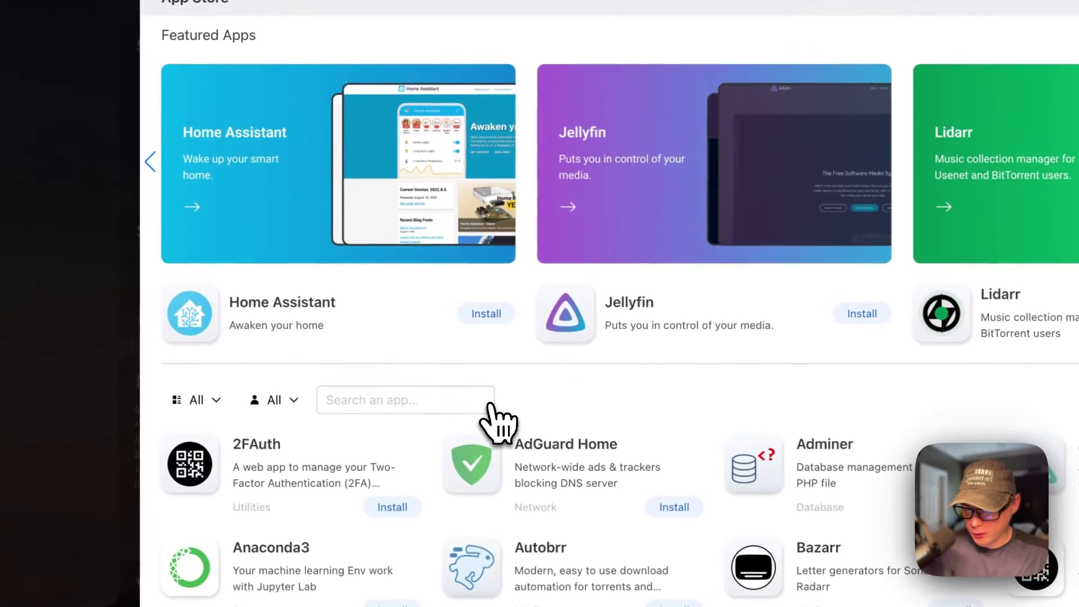
# - Reload the dashboard and filter the App Store to the BigBearCasaOS category
pyautogui.press('super+r')
pyautogui.click(536, 202)
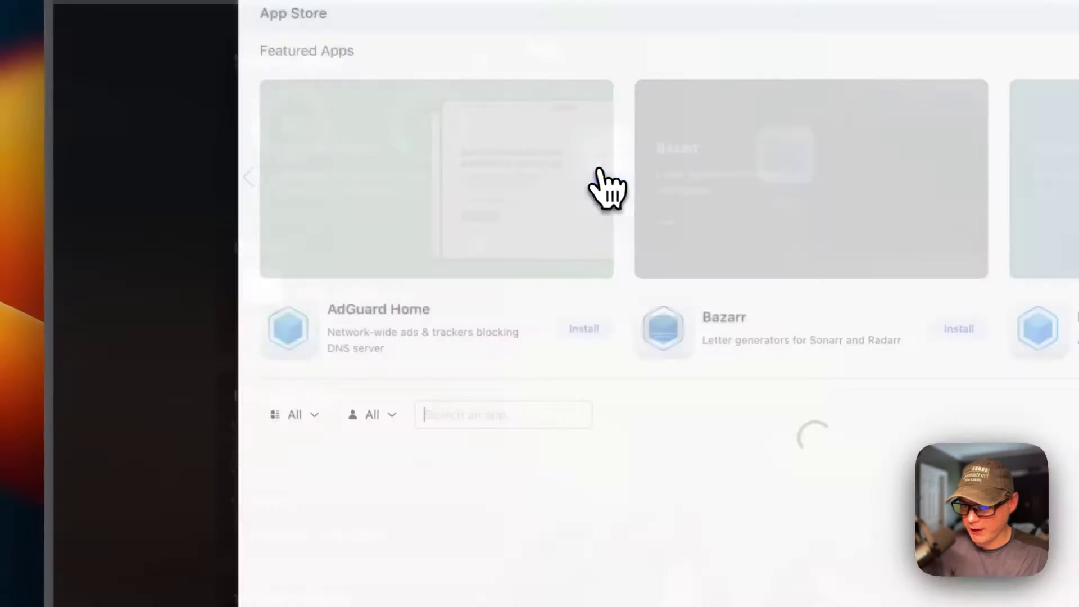
pyautogui.click(301, 416)
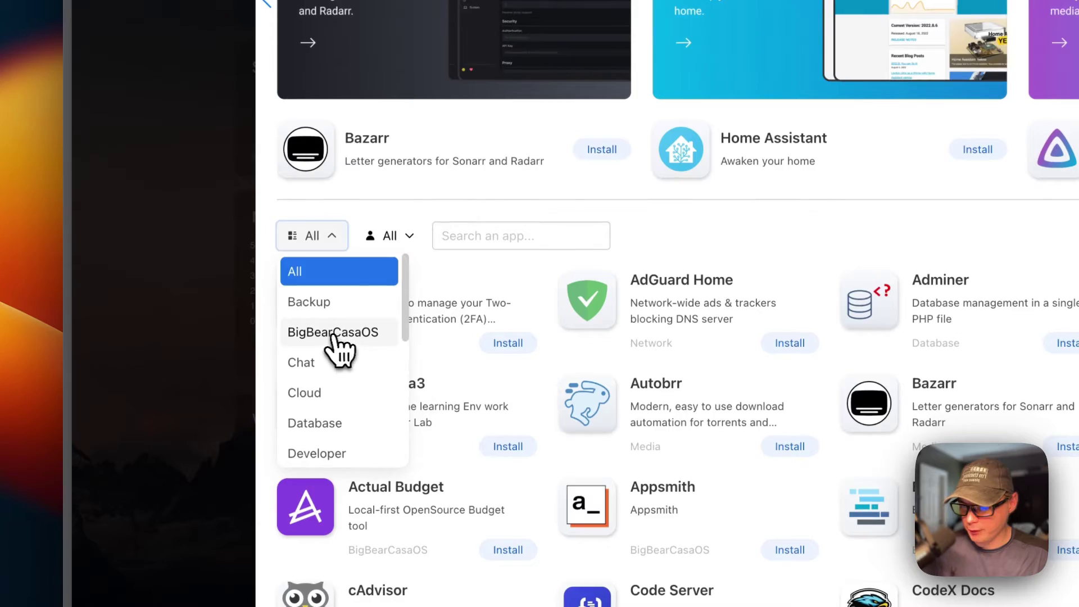
pyautogui.click(336, 335)
pyautogui.scroll(-15, 360, 349)
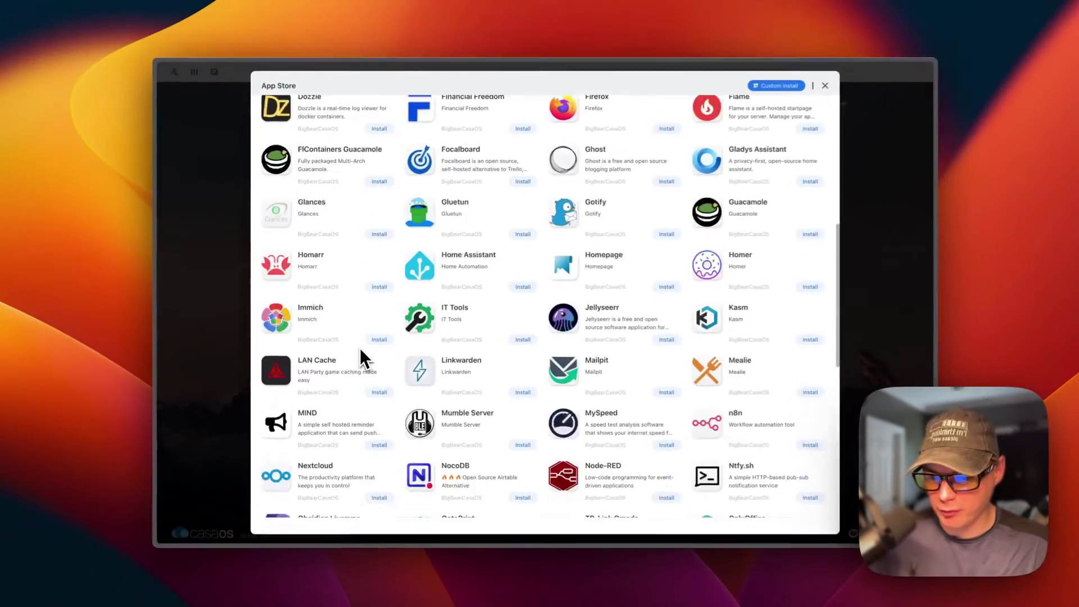
pyautogui.scroll(15, 357, 348)
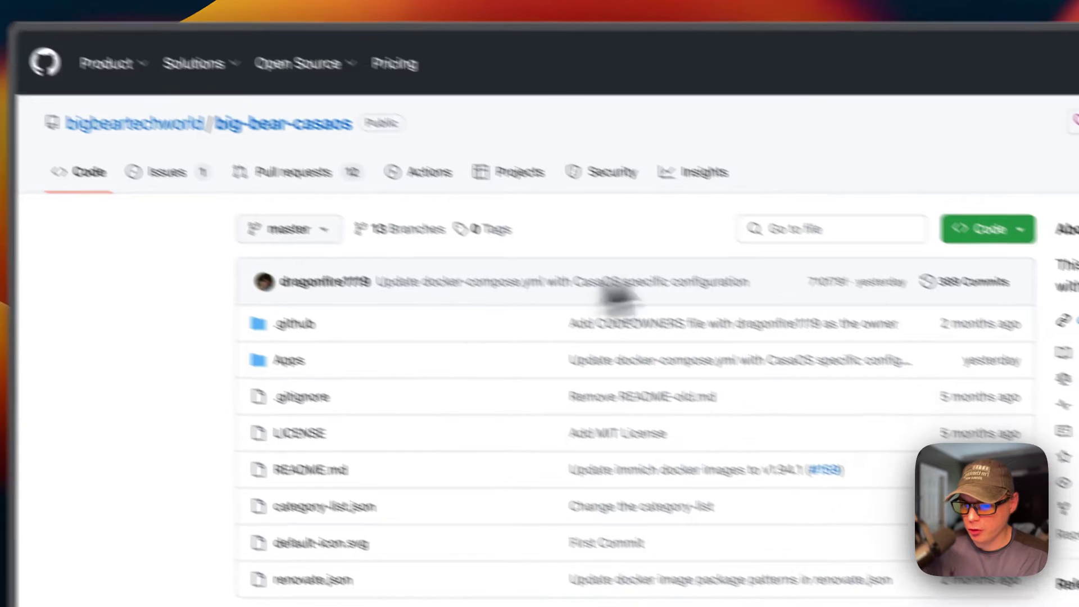
# - Search the repository for 'link' and open Apps/linkwarden/docker-compose.yml
pyautogui.click(836, 252)
pyautogui.write('link')
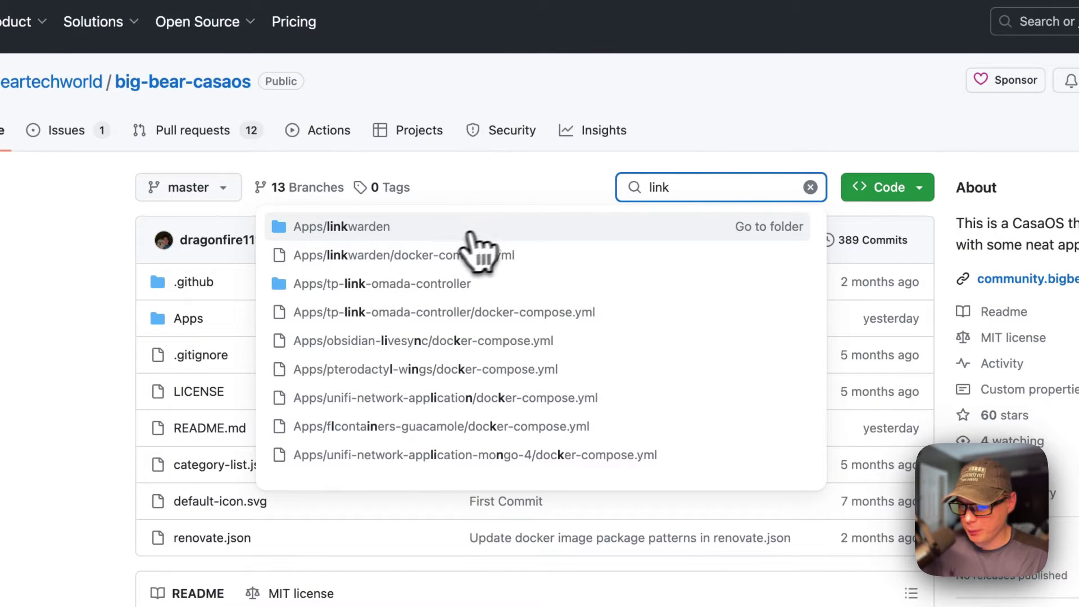
pyautogui.click(369, 227)
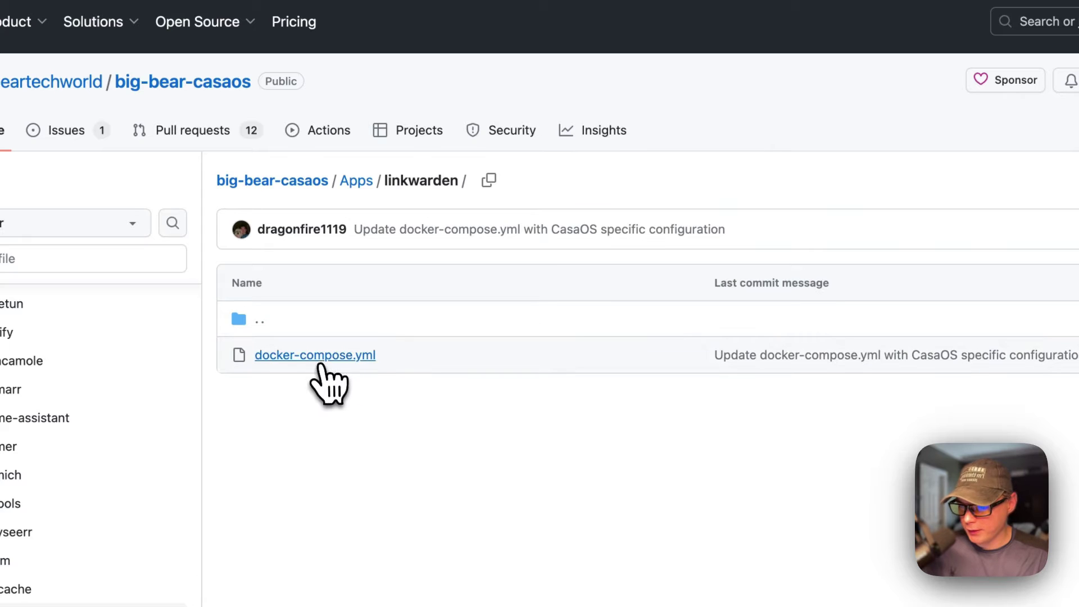
pyautogui.click(313, 359)
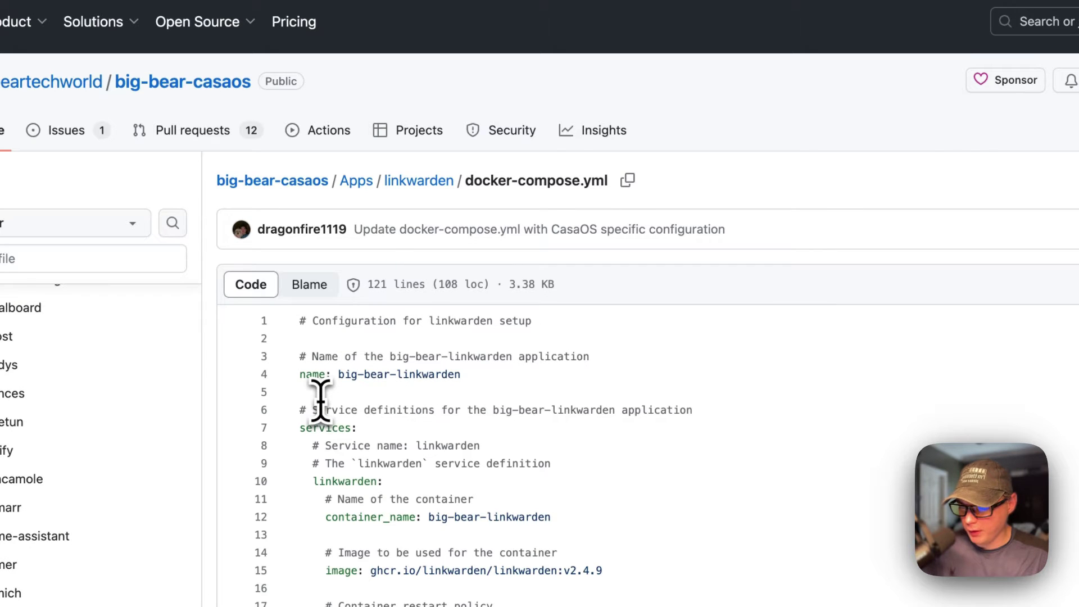
# - Highlight the app name, services, container name, image and restart lines in the compose file
pyautogui.moveTo(298, 377); pyautogui.dragTo(588, 376)
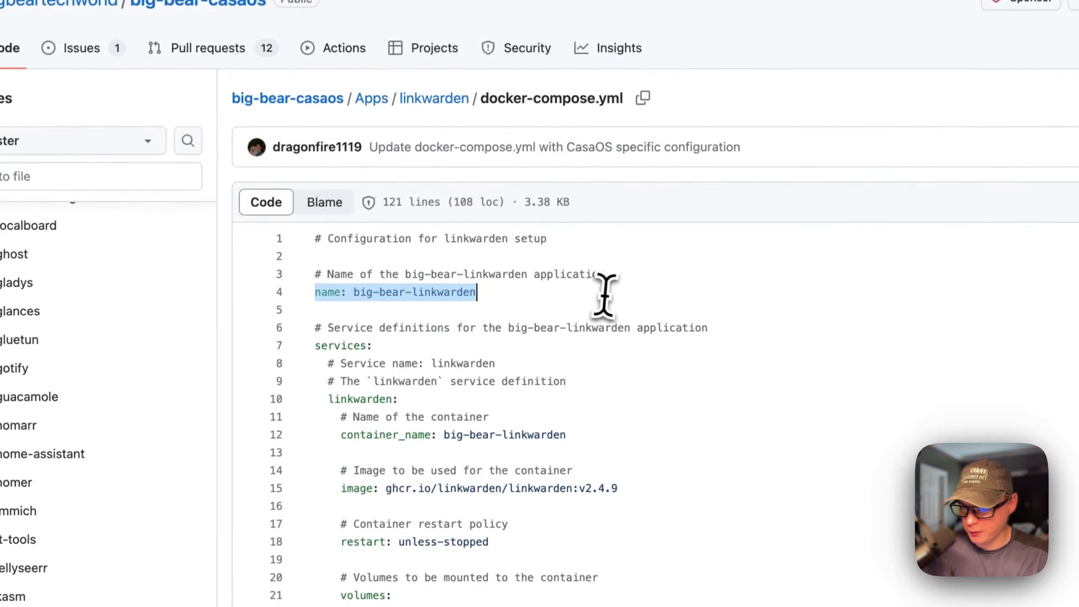
pyautogui.moveTo(316, 344); pyautogui.dragTo(507, 349)
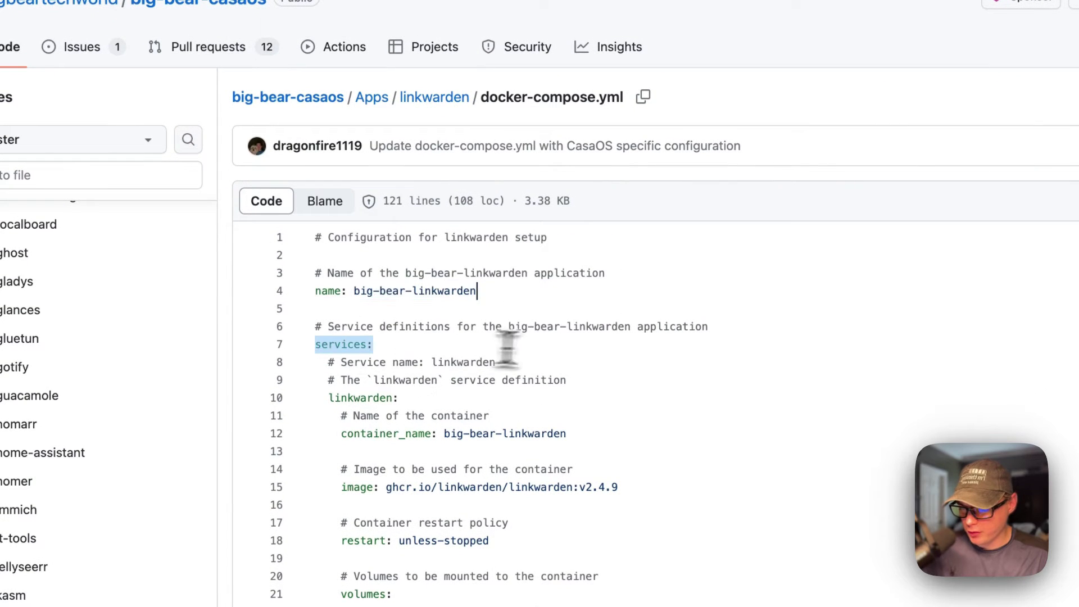
pyautogui.scroll(-5, 509, 348)
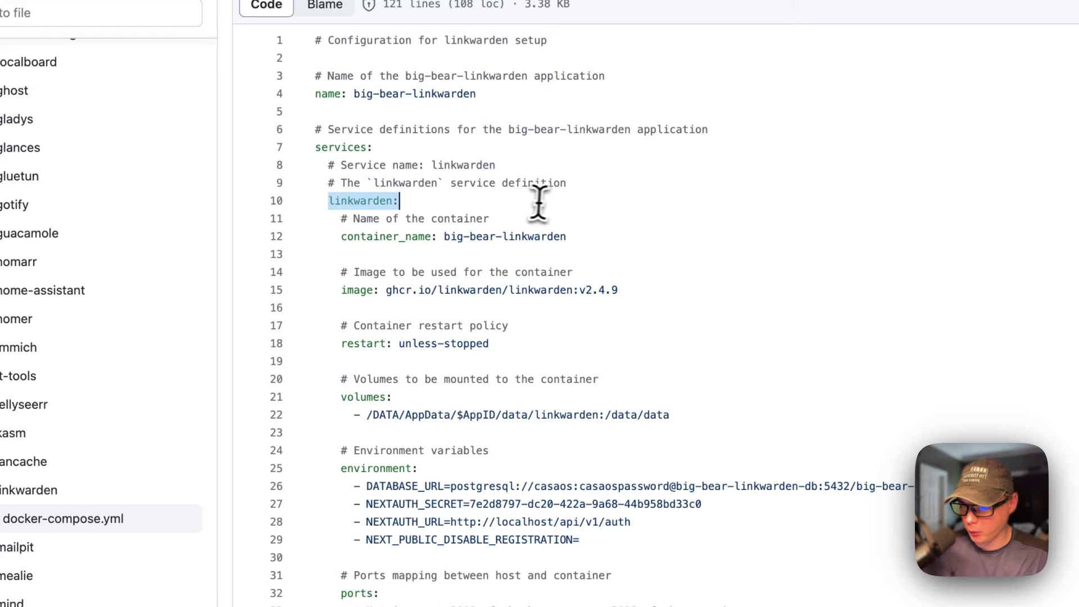
pyautogui.moveTo(340, 237); pyautogui.dragTo(584, 239)
pyautogui.scroll(-2, 496, 241)
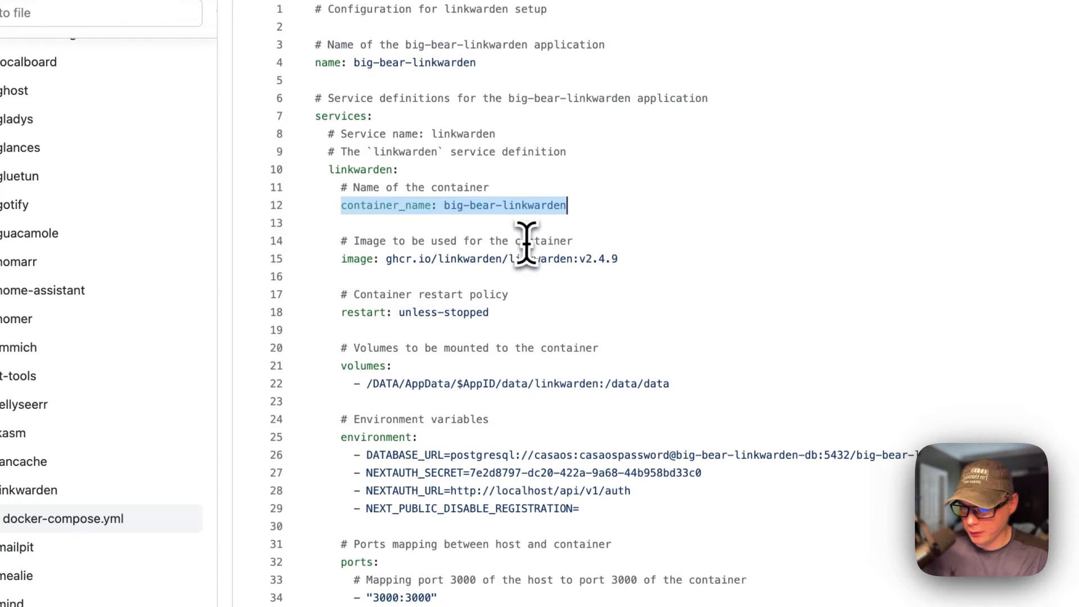
pyautogui.moveTo(341, 220); pyautogui.dragTo(751, 225)
pyautogui.moveTo(346, 268); pyautogui.dragTo(367, 269)
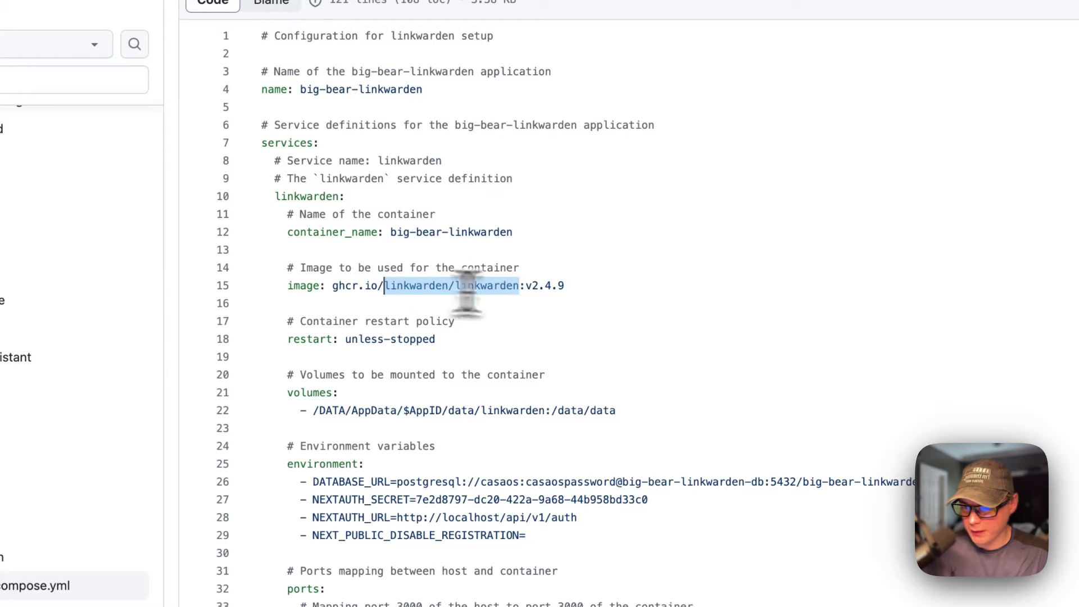
pyautogui.click(542, 288)
pyautogui.scroll(-4, 503, 335)
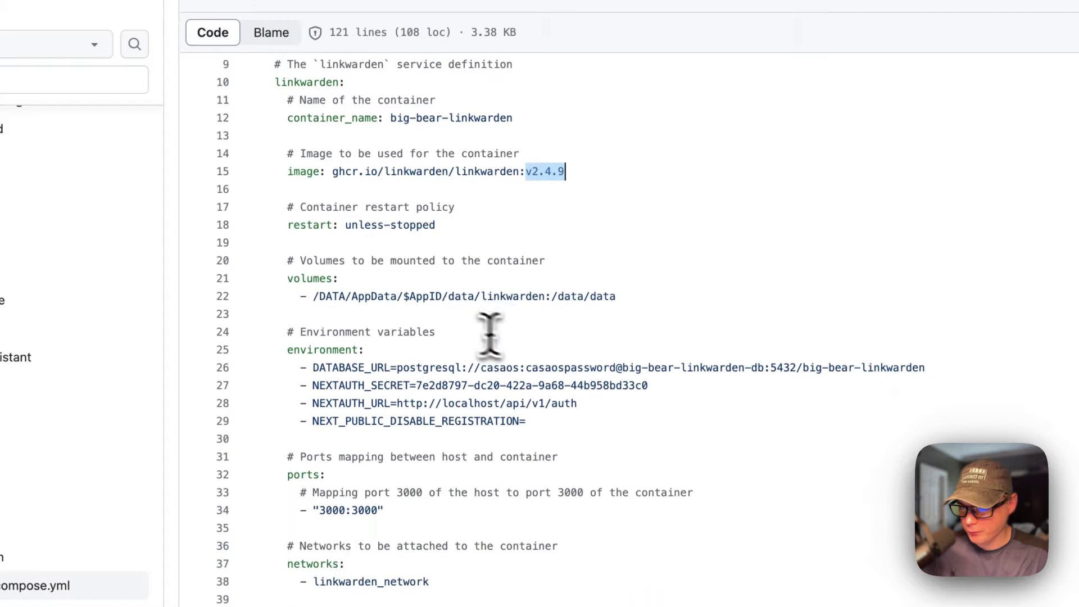
pyautogui.moveTo(286, 192); pyautogui.dragTo(609, 190)
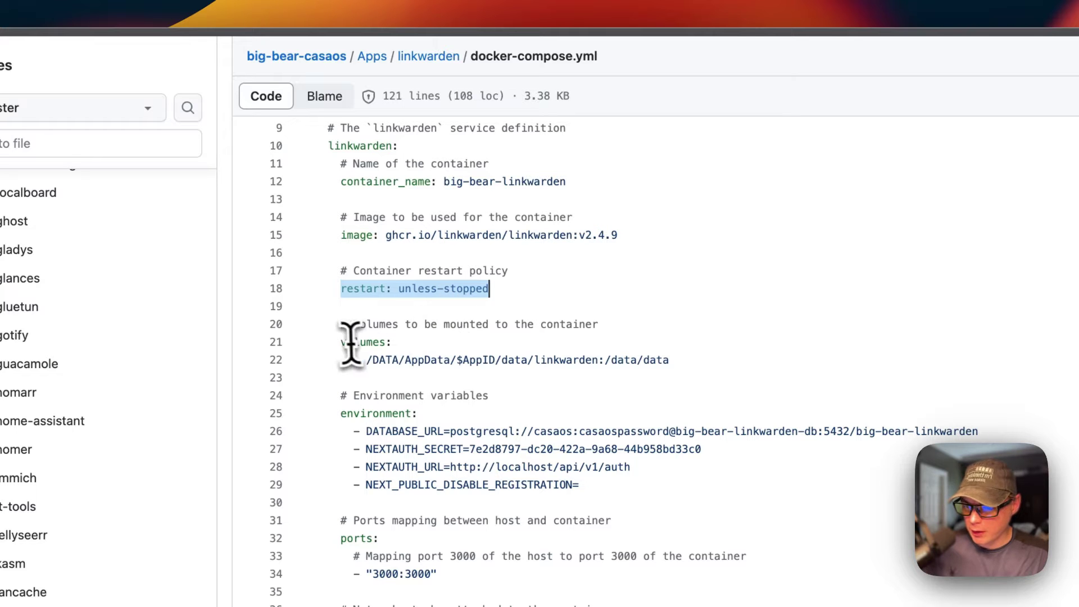
pyautogui.moveTo(340, 324); pyautogui.dragTo(665, 359)
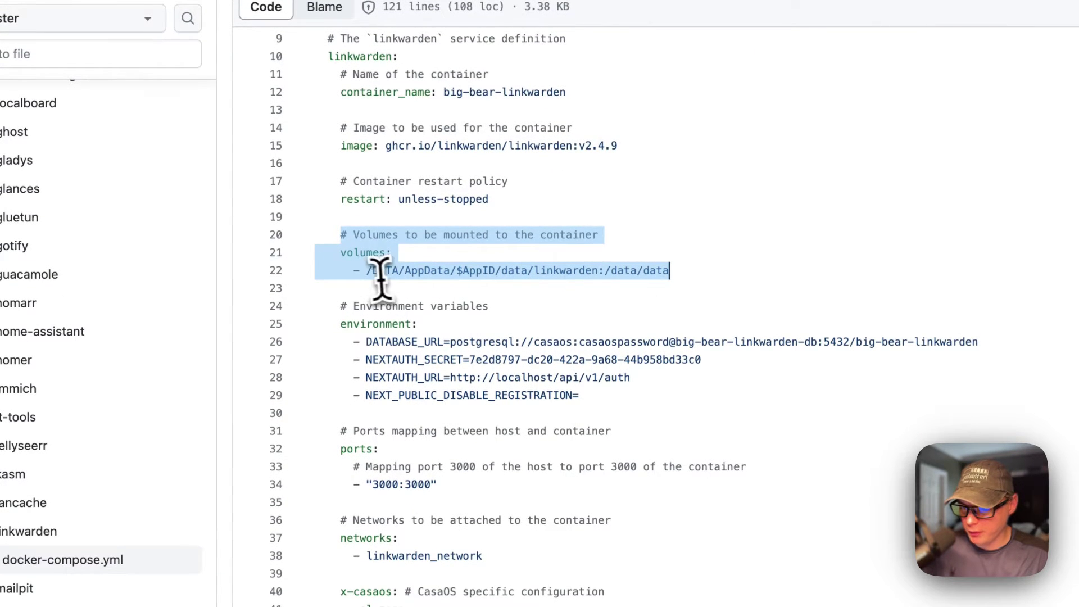
pyautogui.doubleClick(478, 271)
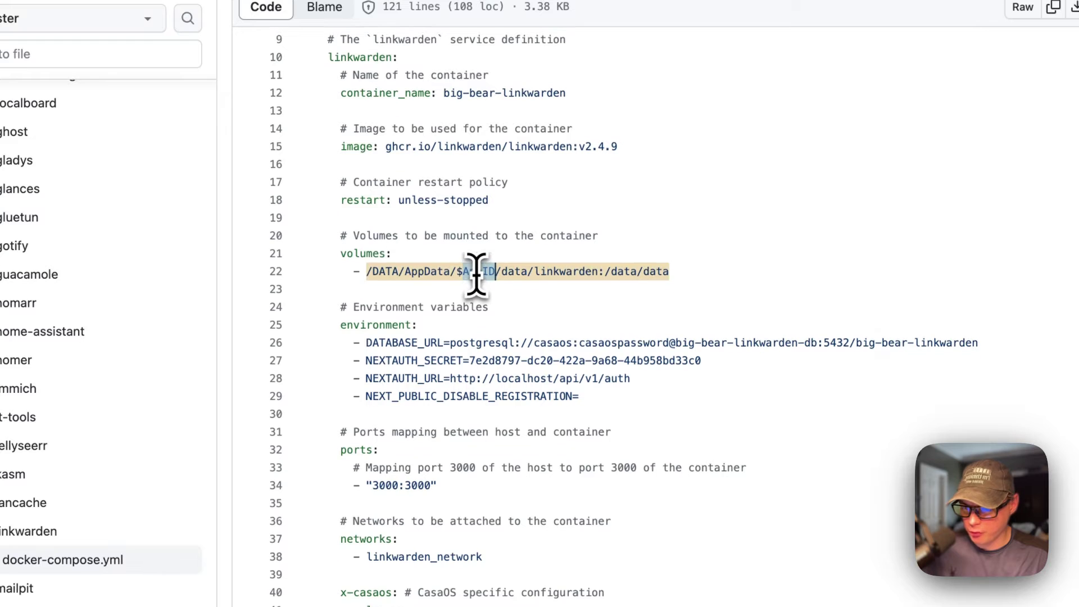
pyautogui.scroll(5, 477, 273)
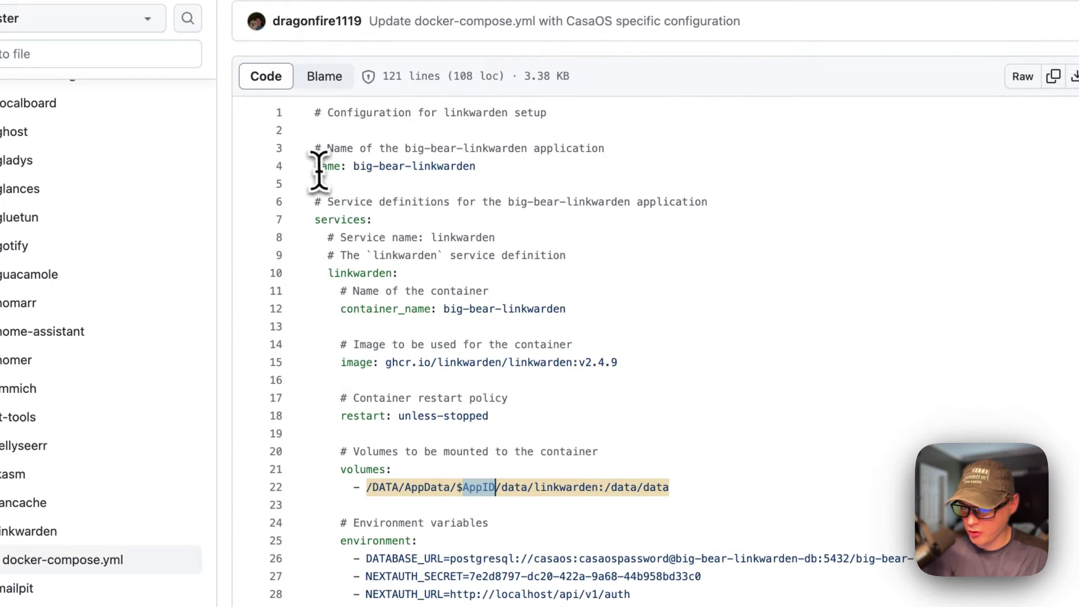
pyautogui.moveTo(318, 167); pyautogui.dragTo(580, 168)
pyautogui.click(527, 488)
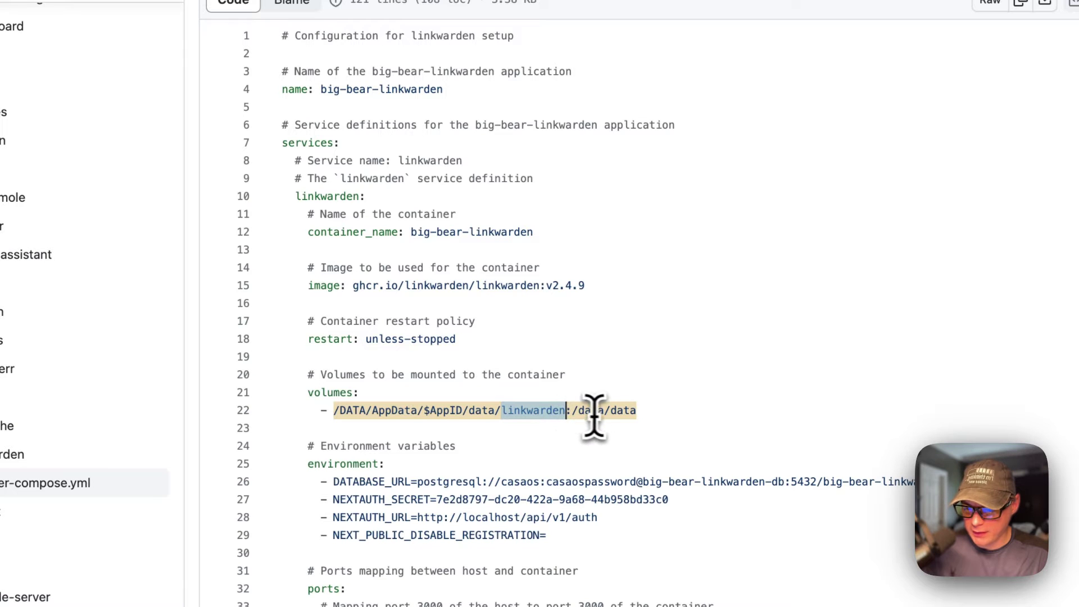
pyautogui.moveTo(334, 411); pyautogui.dragTo(673, 413)
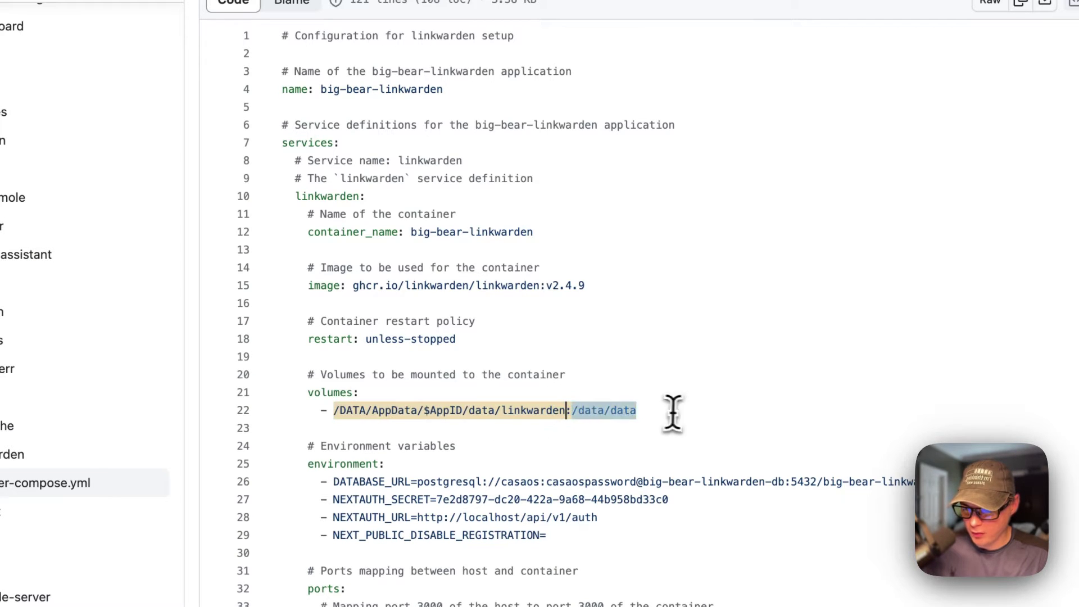
pyautogui.scroll(-5, 593, 410)
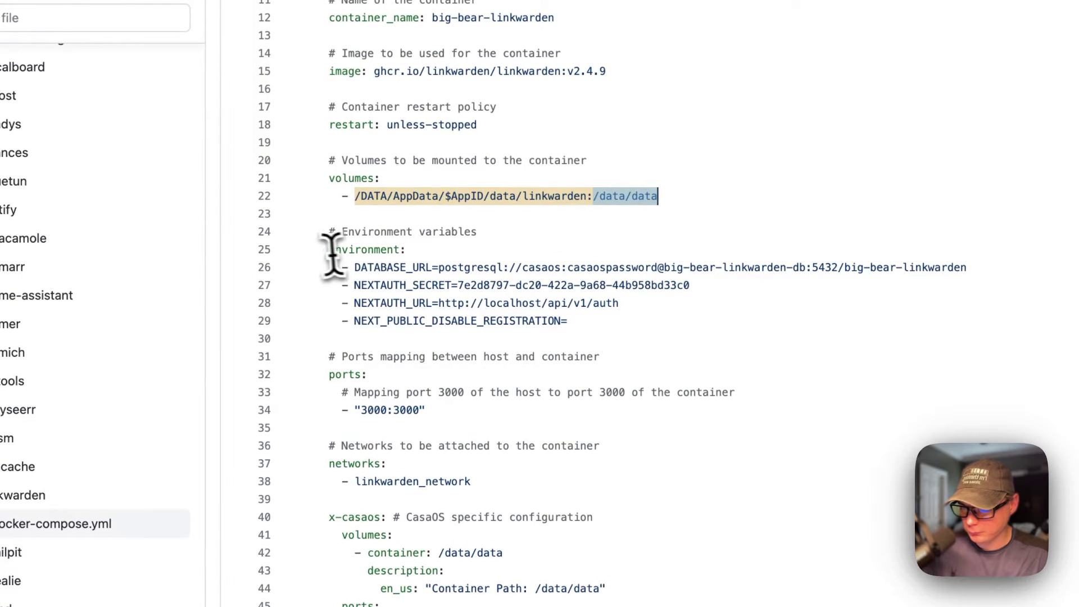
pyautogui.moveTo(329, 250); pyautogui.dragTo(603, 319)
pyautogui.click(371, 273)
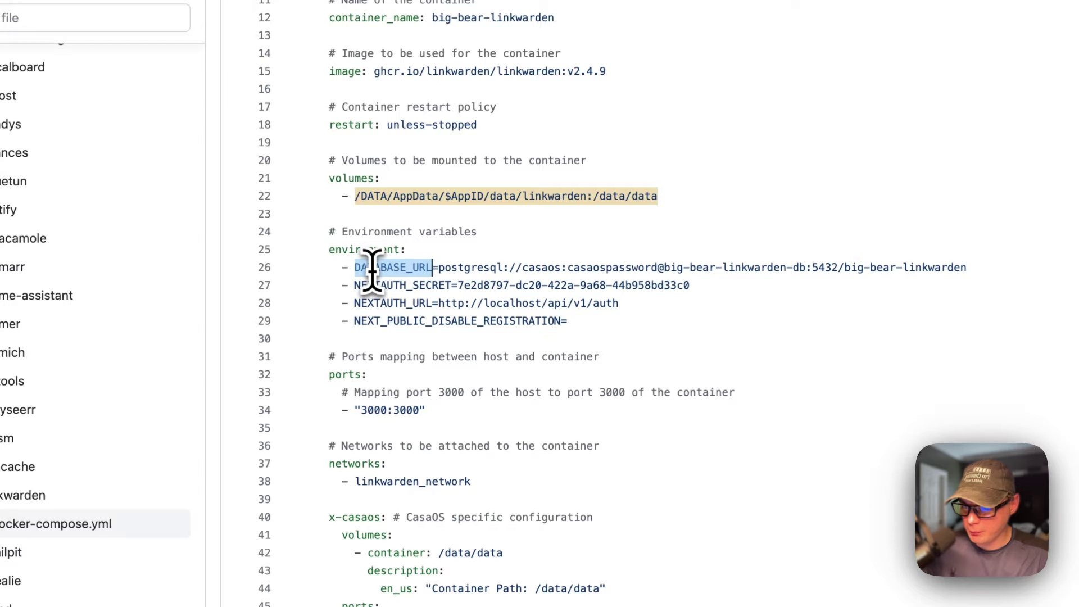
pyautogui.doubleClick(380, 285)
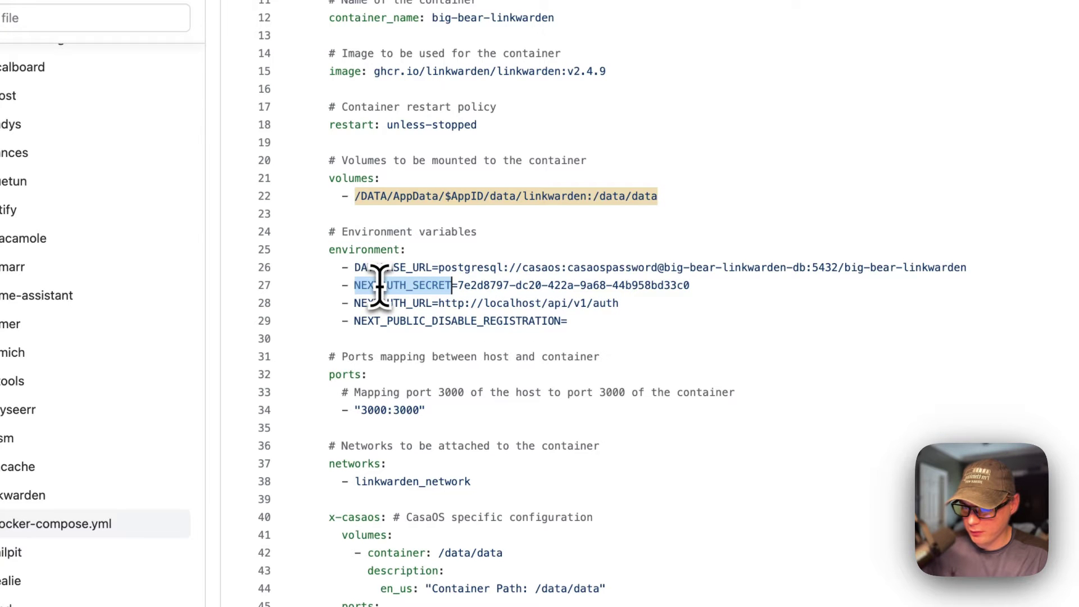
pyautogui.doubleClick(379, 322)
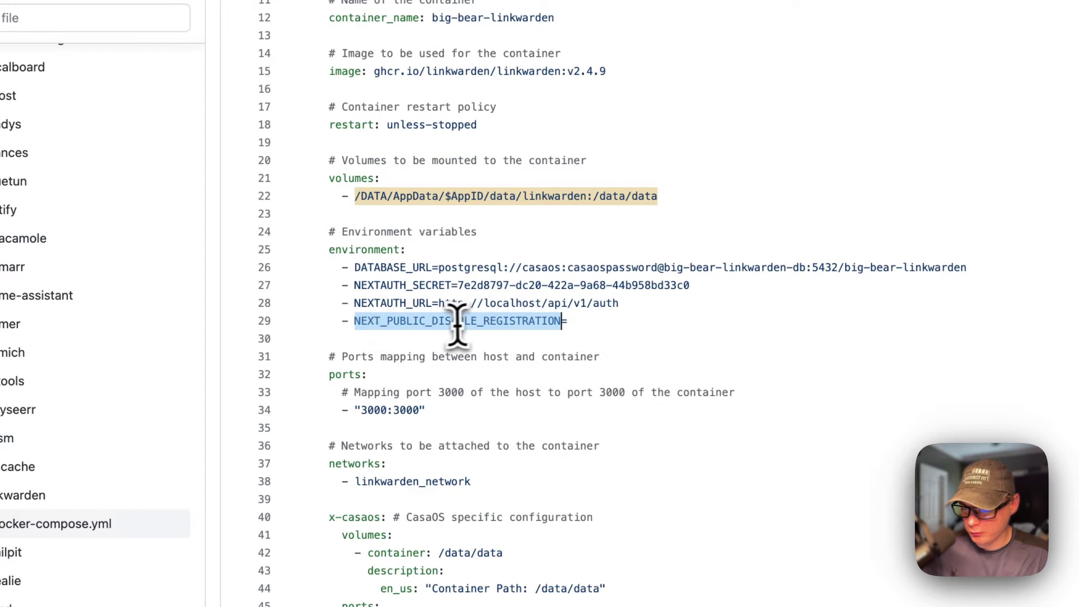
pyautogui.scroll(-3, 450, 327)
pyautogui.moveTo(330, 301); pyautogui.dragTo(462, 335)
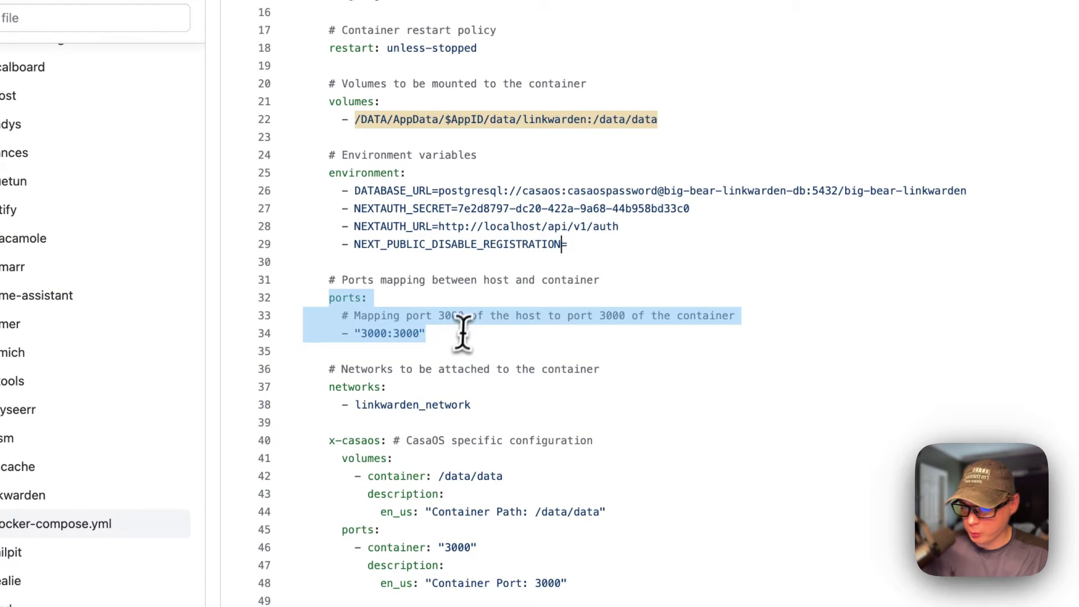
pyautogui.moveTo(361, 334); pyautogui.dragTo(378, 333)
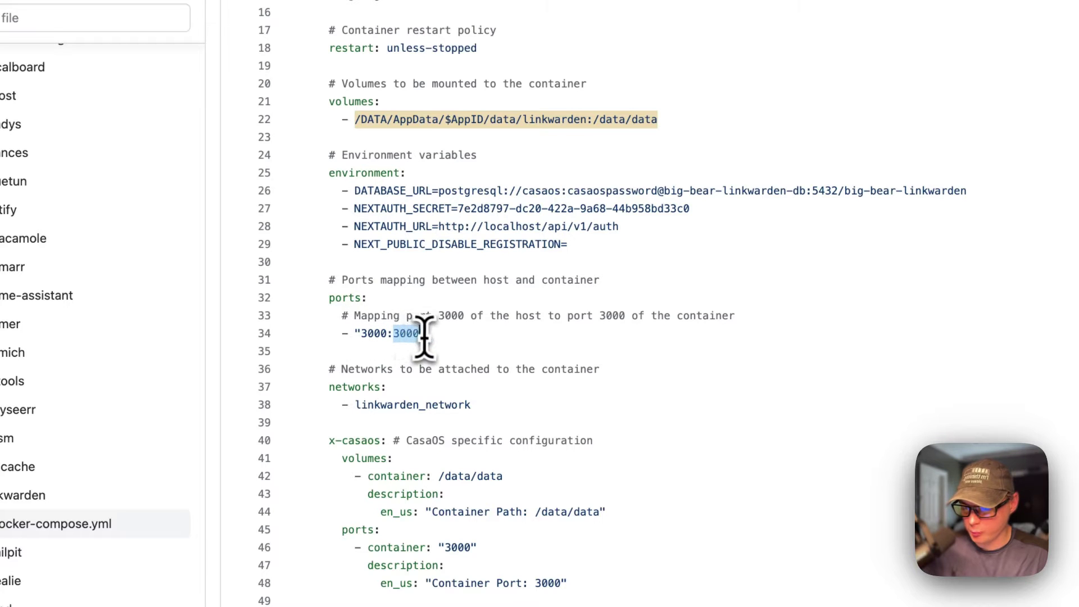
pyautogui.scroll(-3, 408, 332)
pyautogui.moveTo(329, 315); pyautogui.dragTo(483, 326)
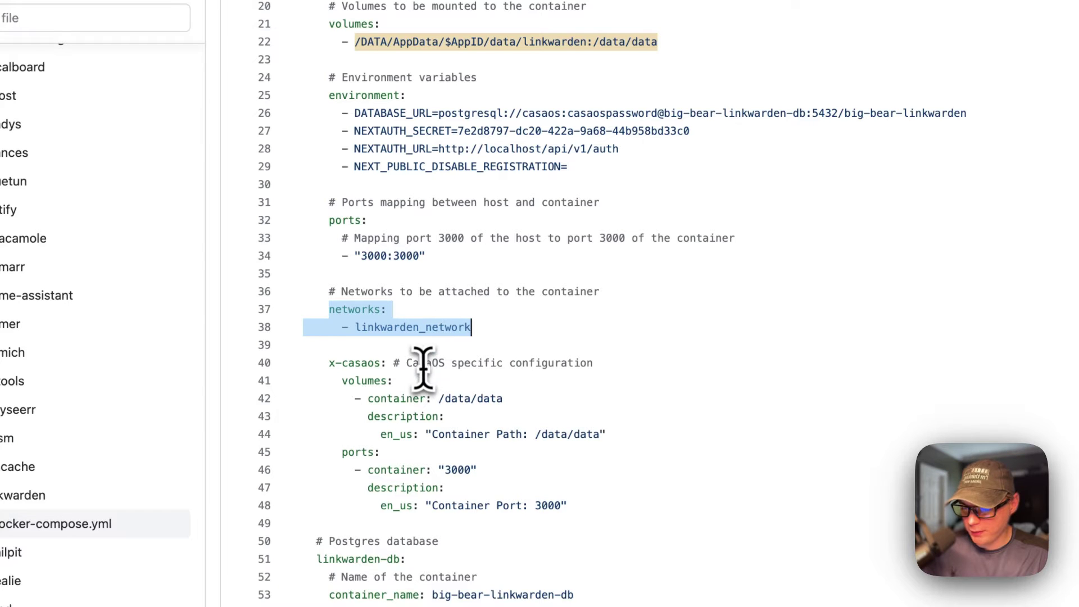
pyautogui.scroll(-4, 422, 365)
pyautogui.moveTo(330, 258); pyautogui.dragTo(571, 392)
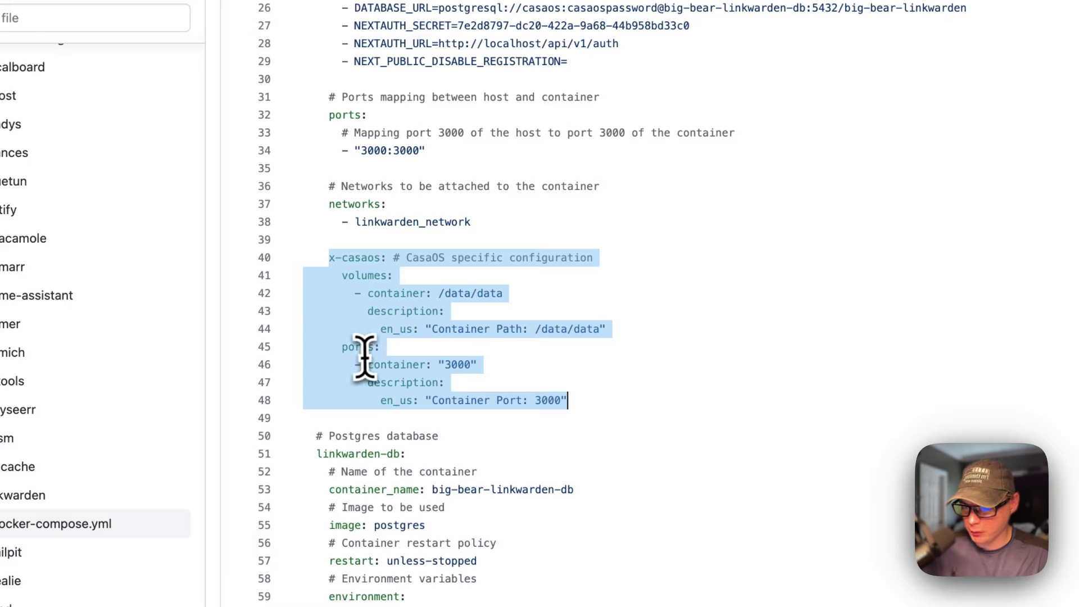
pyautogui.scroll(-5, 338, 372)
pyautogui.click(312, 208)
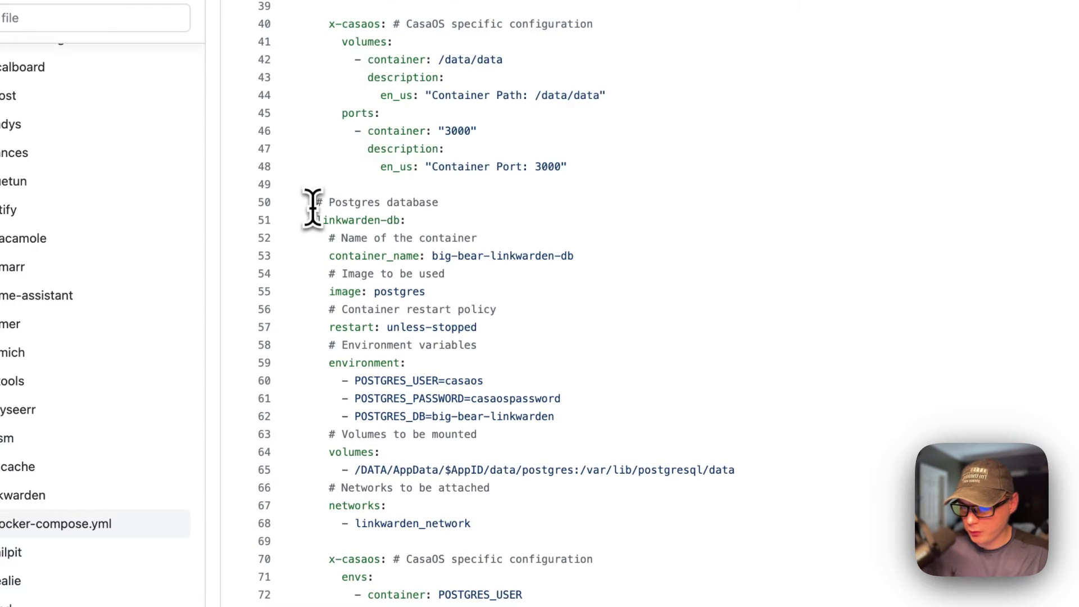
pyautogui.moveTo(314, 202); pyautogui.dragTo(477, 524)
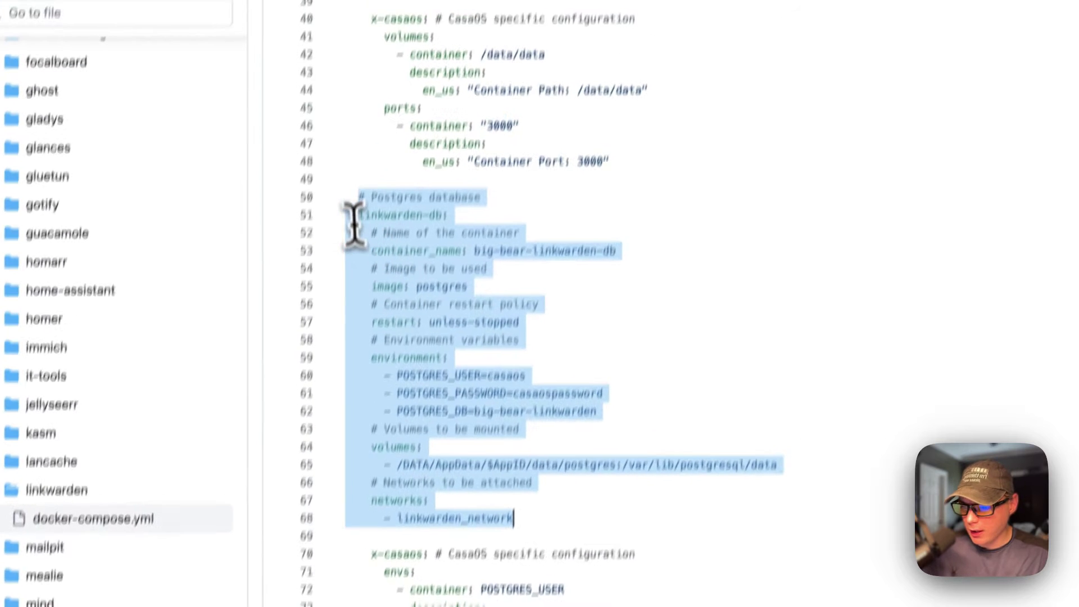
pyautogui.click(344, 267)
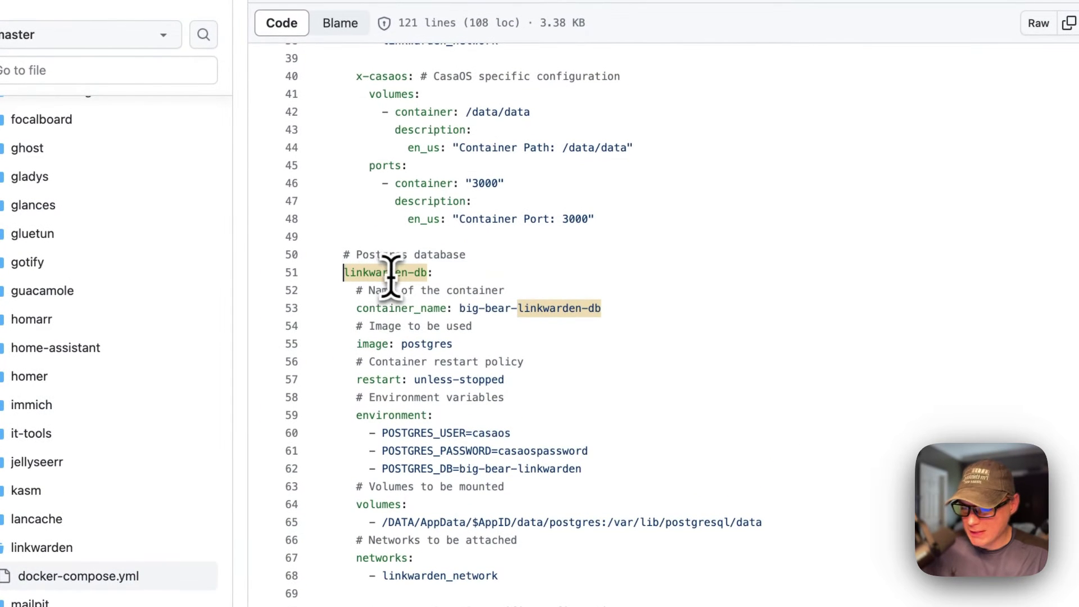
pyautogui.scroll(-1, 371, 275)
pyautogui.moveTo(357, 281); pyautogui.dragTo(655, 284)
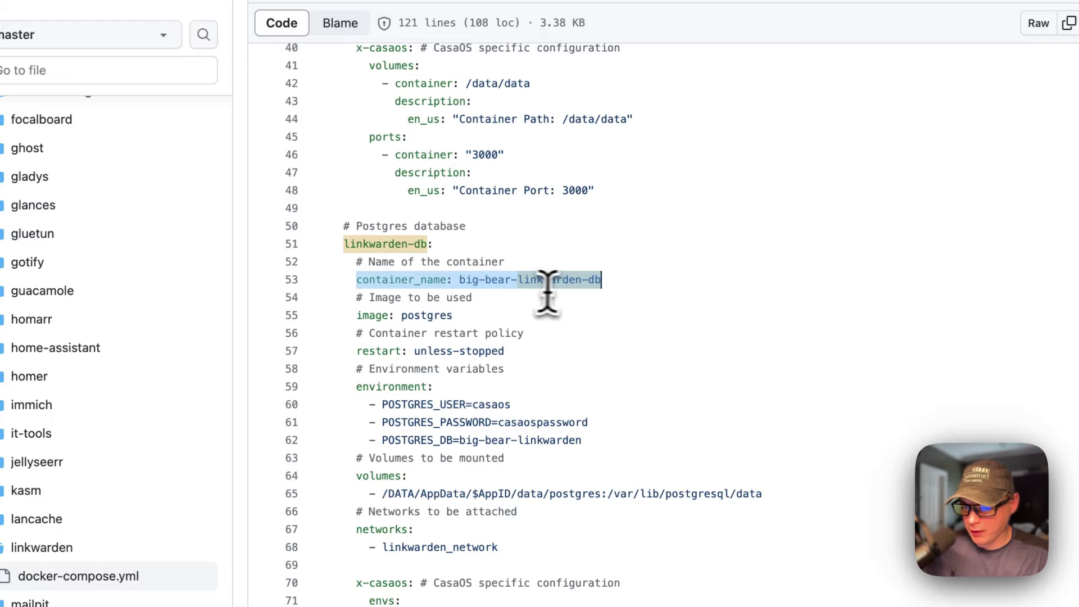
pyautogui.click(419, 304)
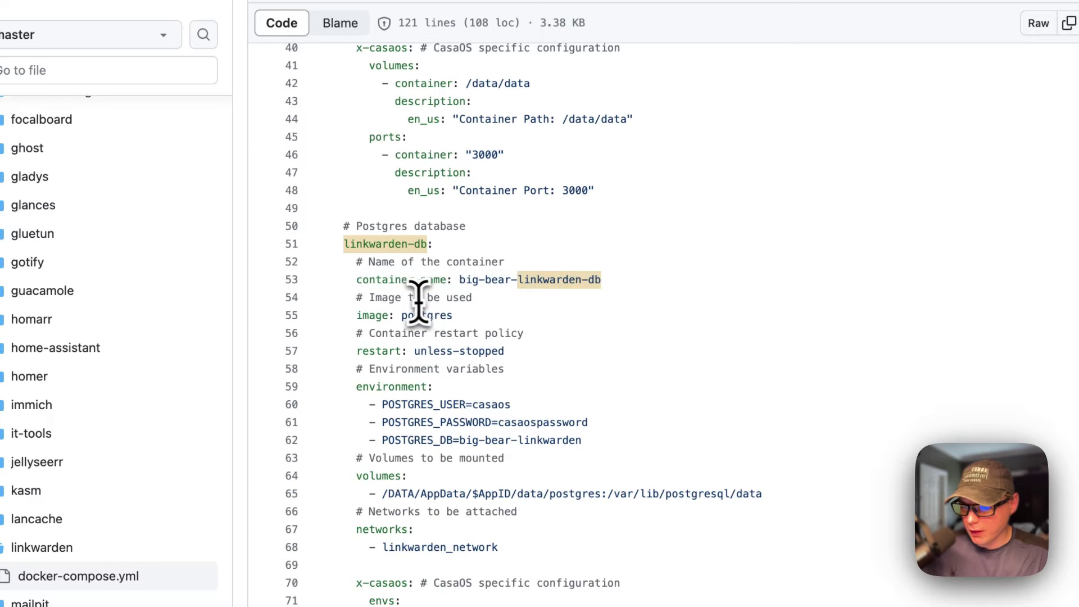
pyautogui.moveTo(363, 314); pyautogui.dragTo(621, 313)
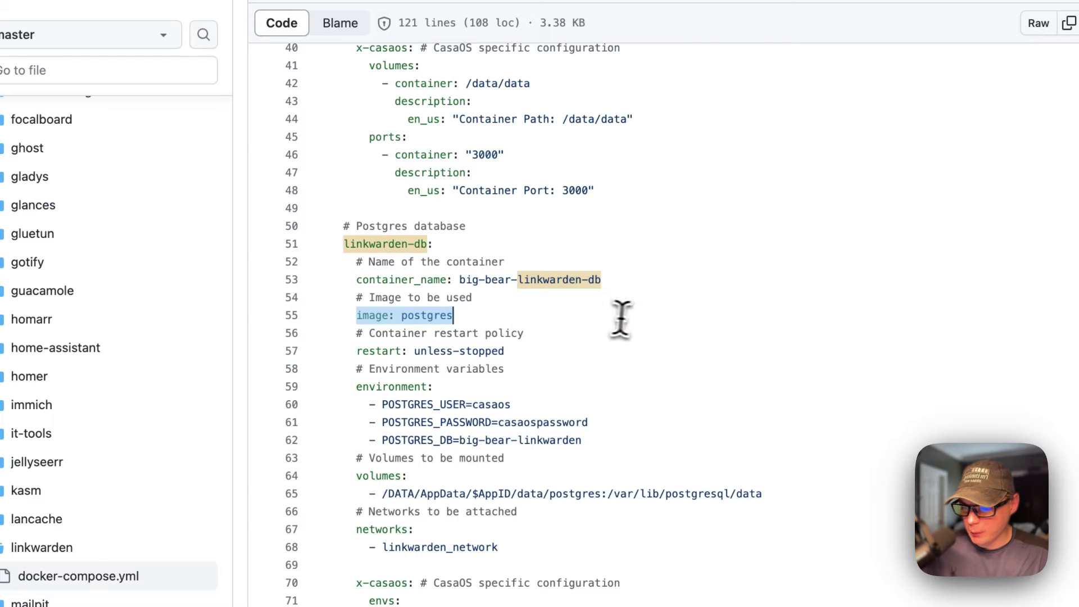
pyautogui.click(398, 315)
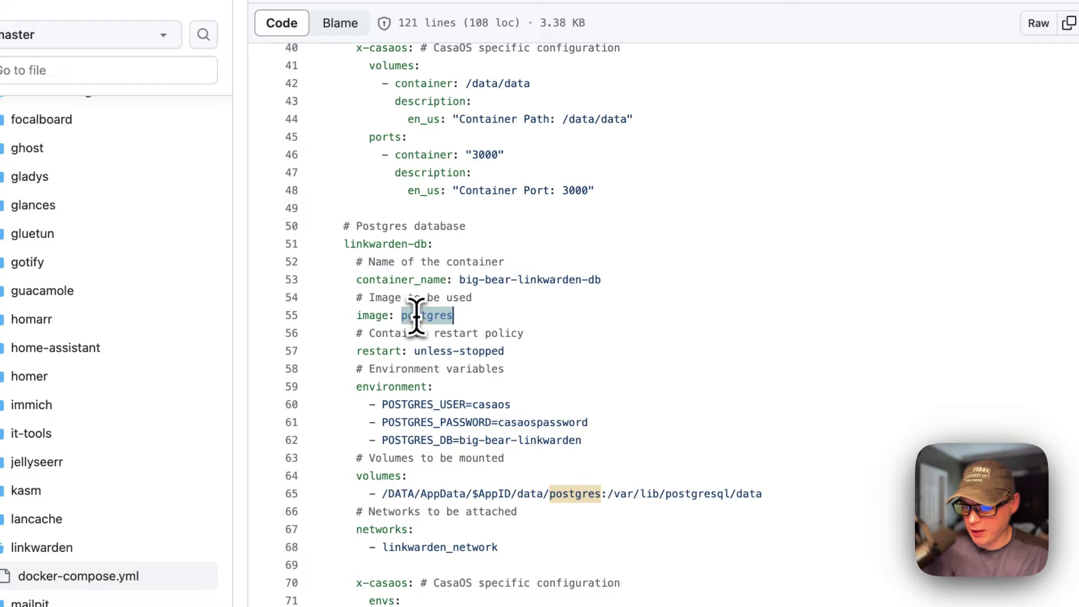
pyautogui.scroll(-1, 419, 315)
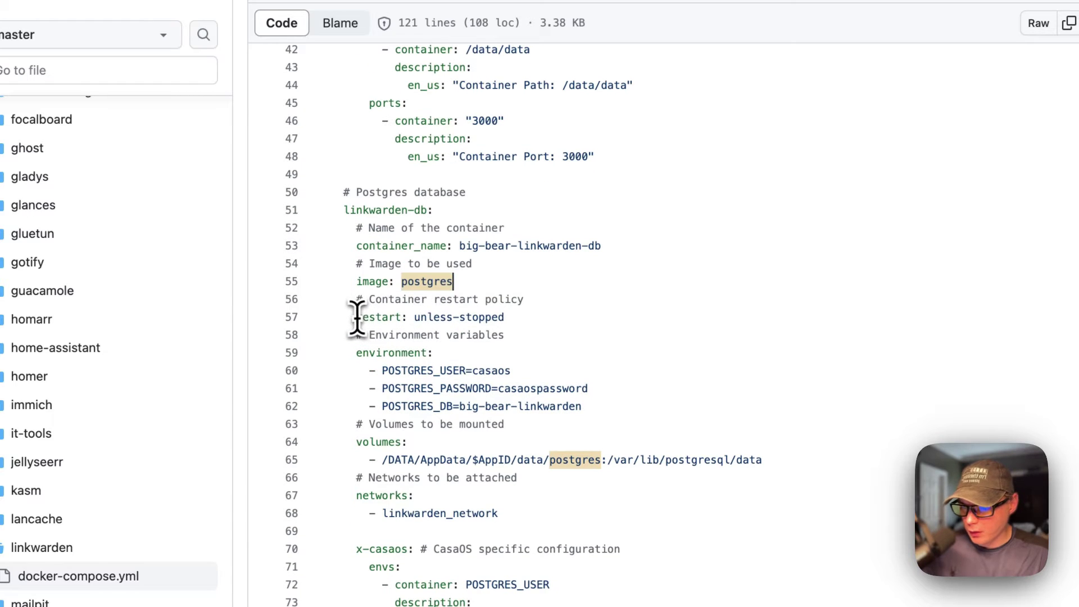
pyautogui.moveTo(356, 316); pyautogui.dragTo(550, 317)
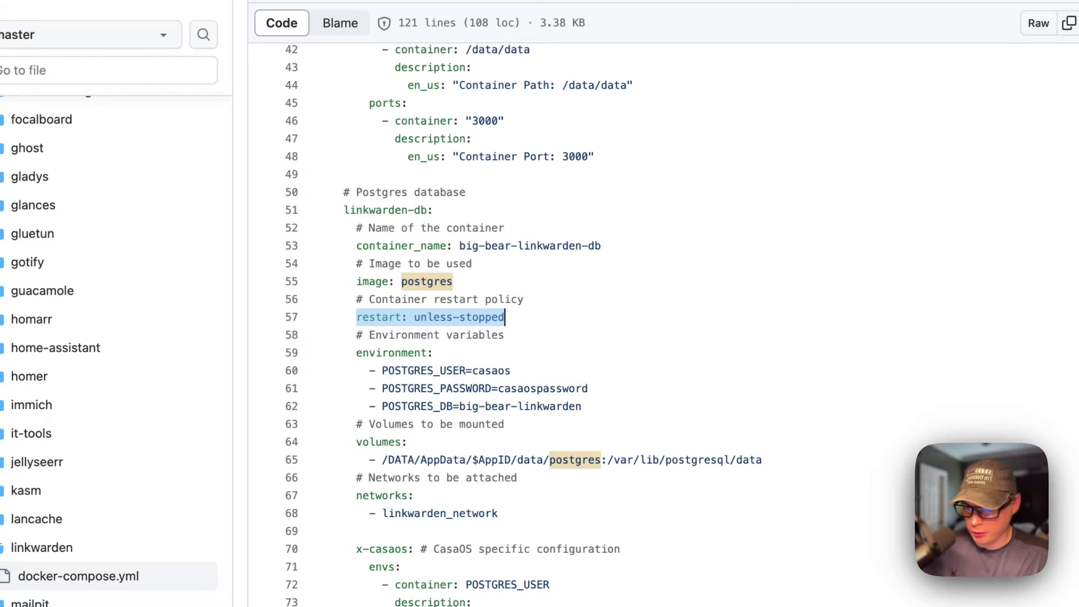
pyautogui.scroll(-3, 451, 320)
pyautogui.moveTo(357, 251); pyautogui.dragTo(579, 287)
pyautogui.moveTo(537, 337); pyautogui.dragTo(542, 352)
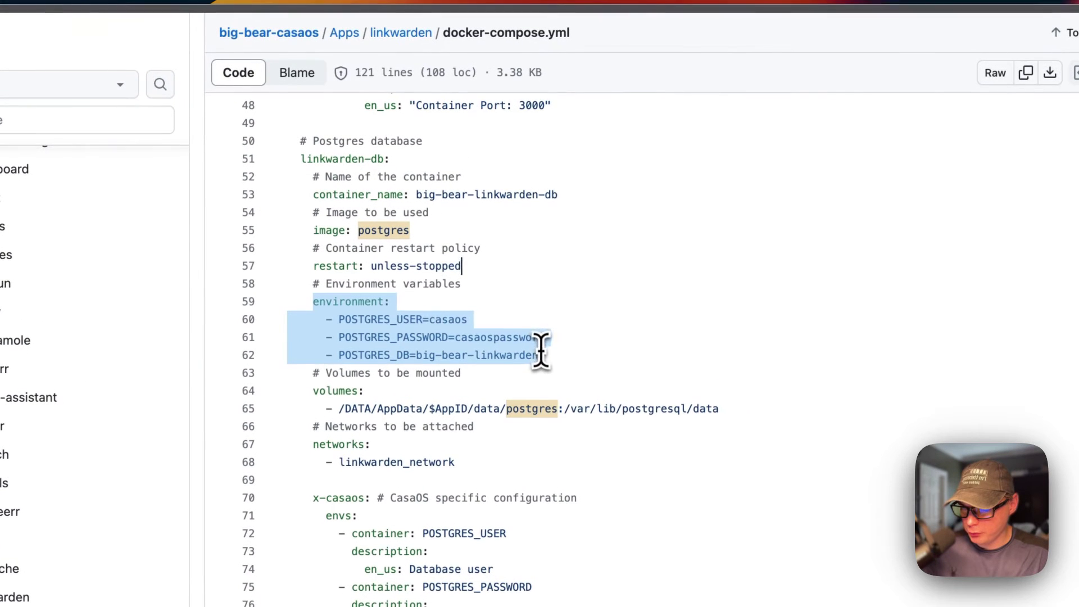
pyautogui.doubleClick(358, 313)
pyautogui.doubleClick(447, 320)
pyautogui.doubleClick(390, 337)
pyautogui.doubleClick(468, 339)
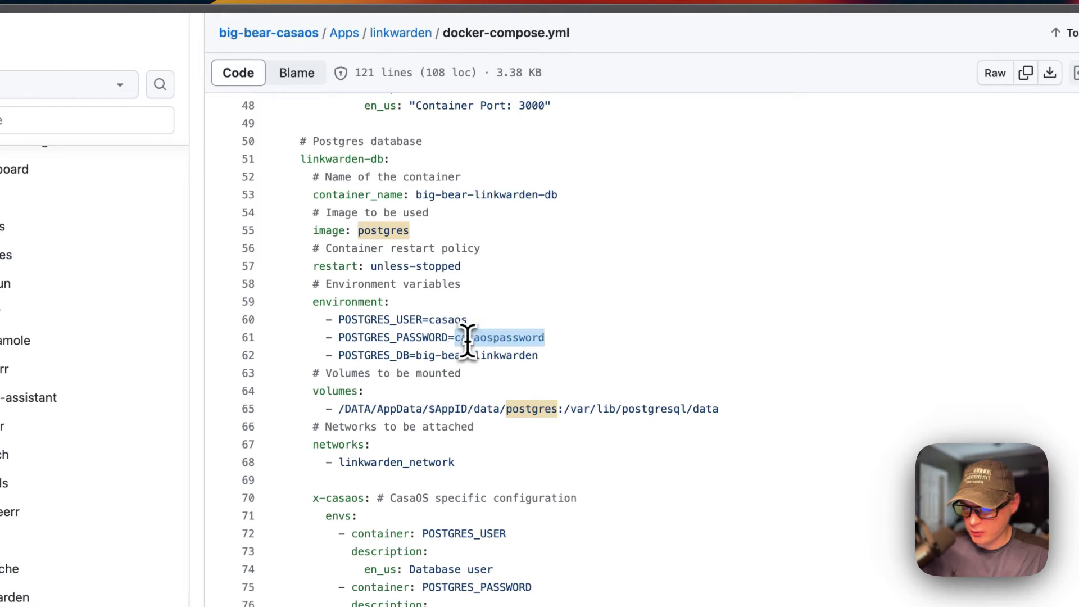
pyautogui.press('Right')
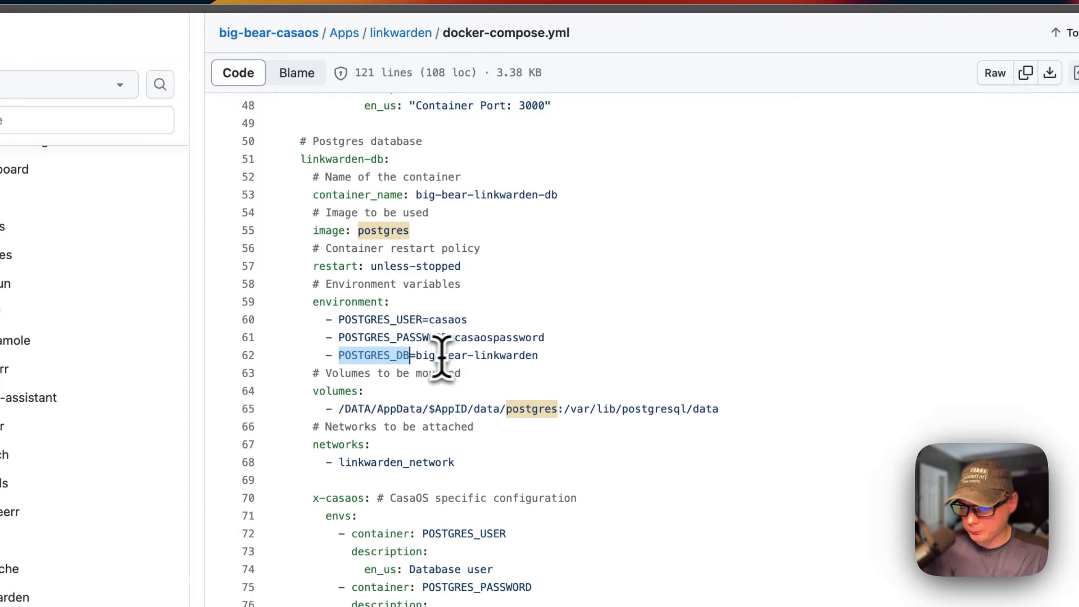
pyautogui.moveTo(417, 357); pyautogui.dragTo(547, 357)
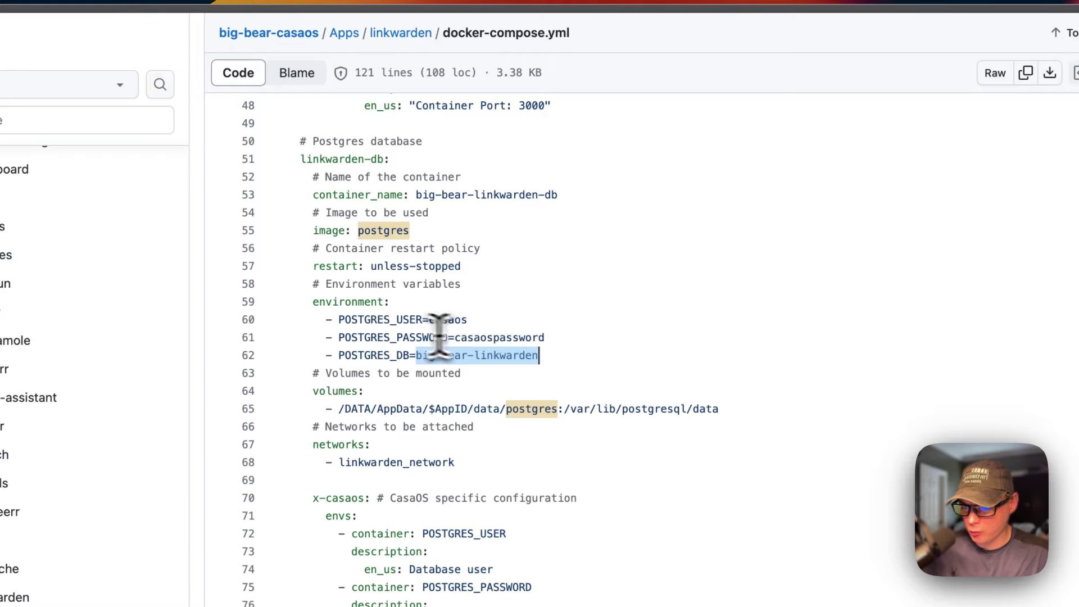
pyautogui.moveTo(338, 319); pyautogui.dragTo(534, 348)
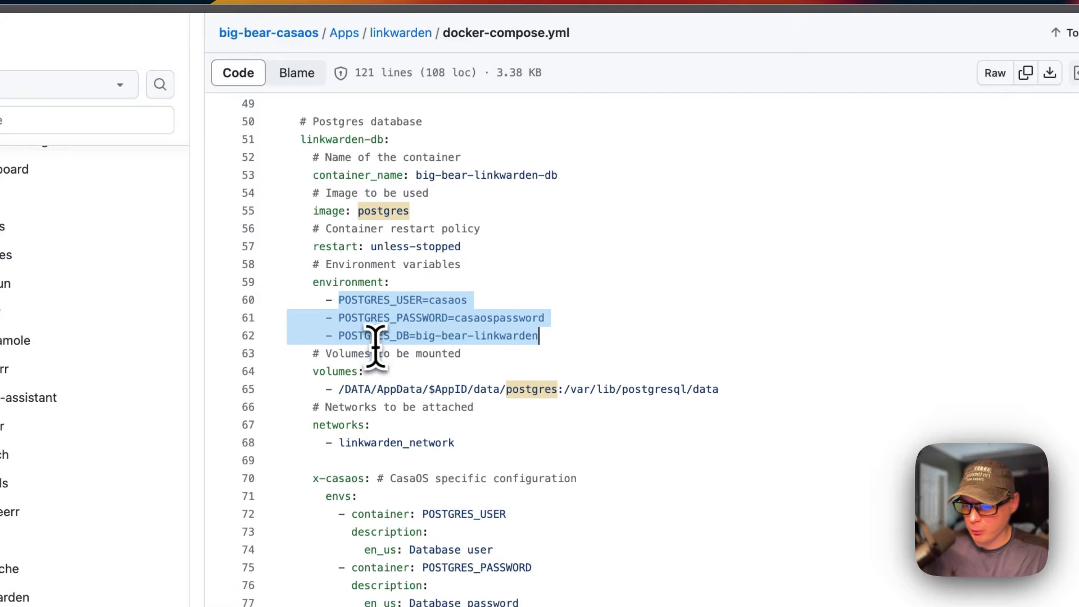
pyautogui.scroll(-3, 393, 337)
pyautogui.moveTo(313, 280); pyautogui.dragTo(720, 298)
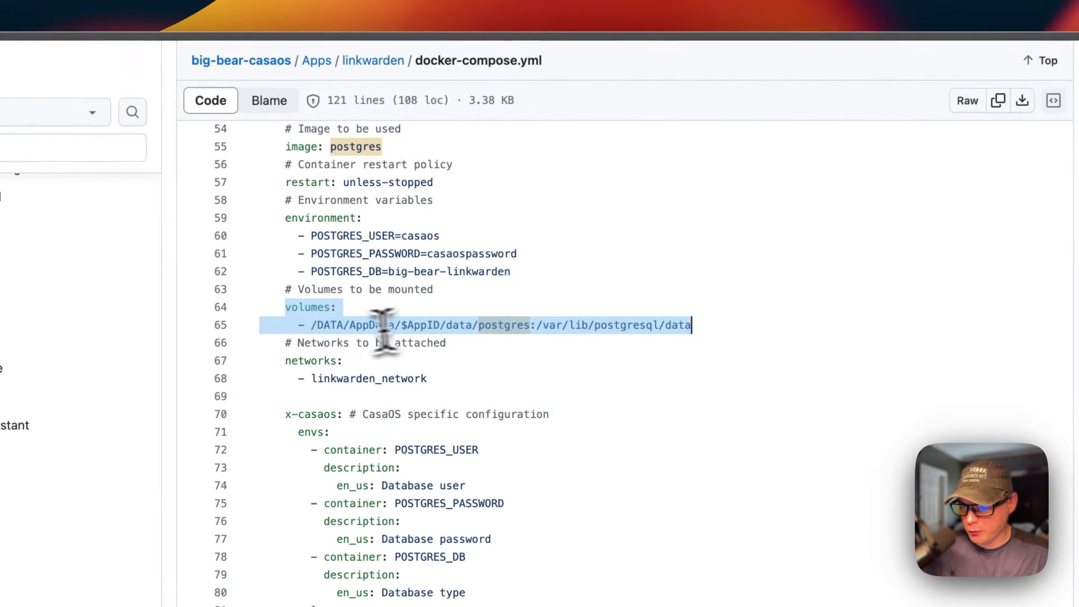
pyautogui.click(424, 327)
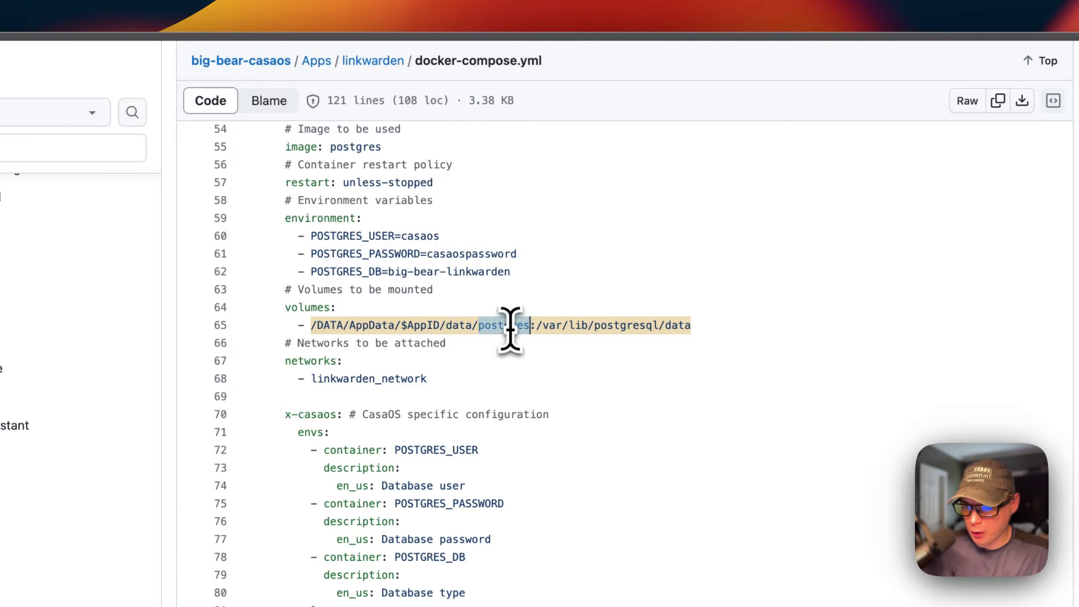
pyautogui.moveTo(313, 325); pyautogui.dragTo(698, 304)
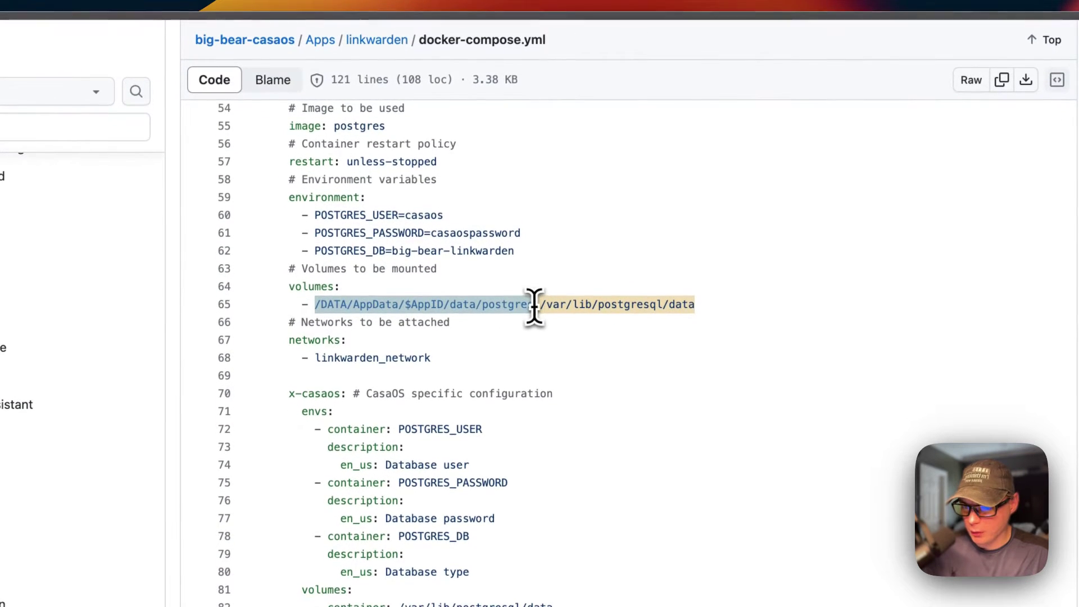
pyautogui.click(535, 306)
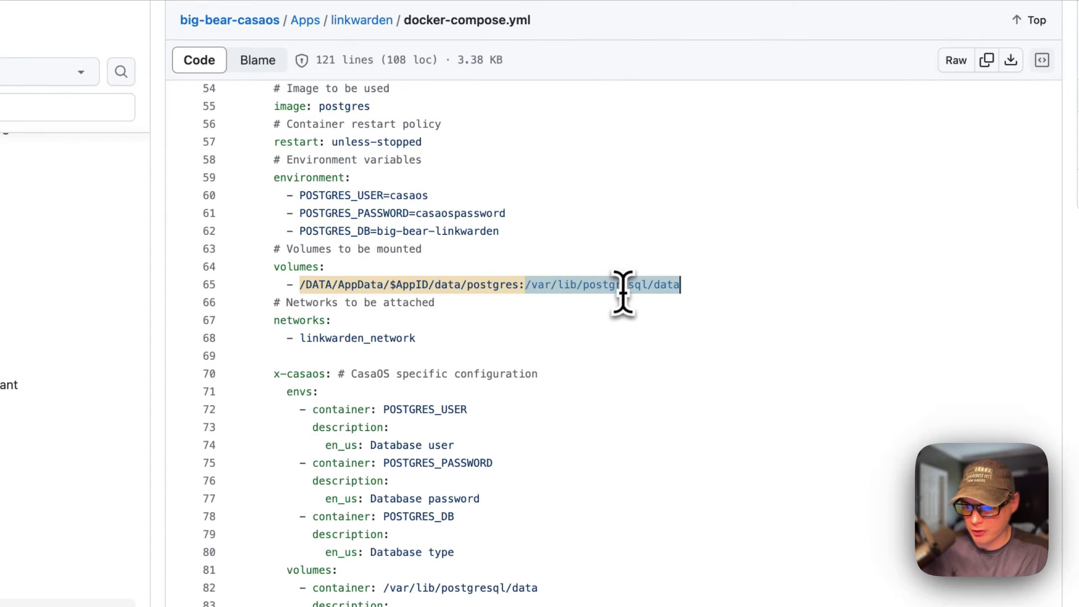
pyautogui.doubleClick(653, 284)
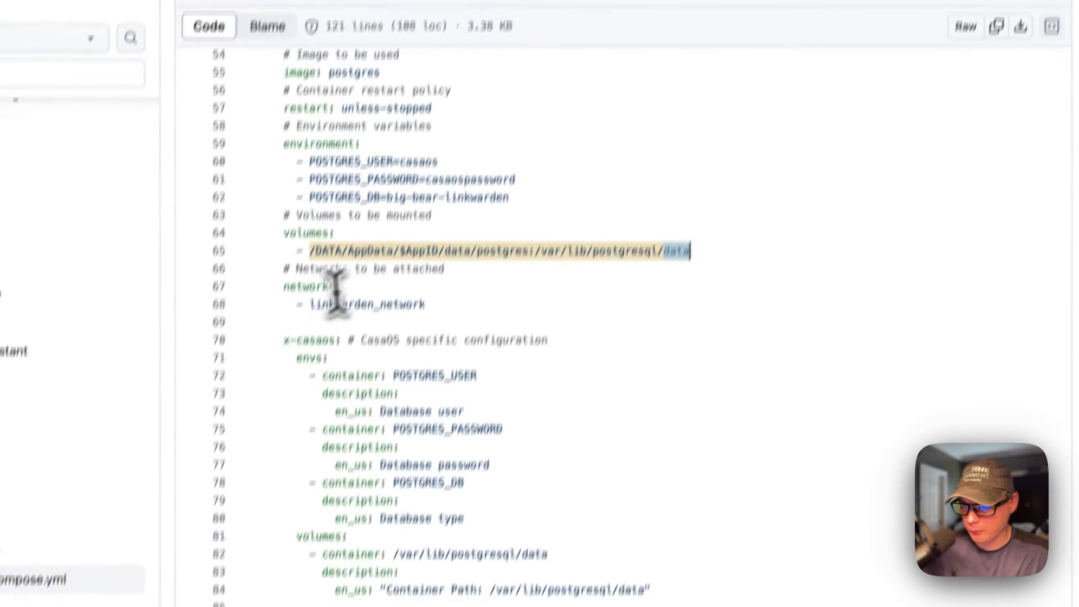
pyautogui.moveTo(283, 286); pyautogui.dragTo(432, 303)
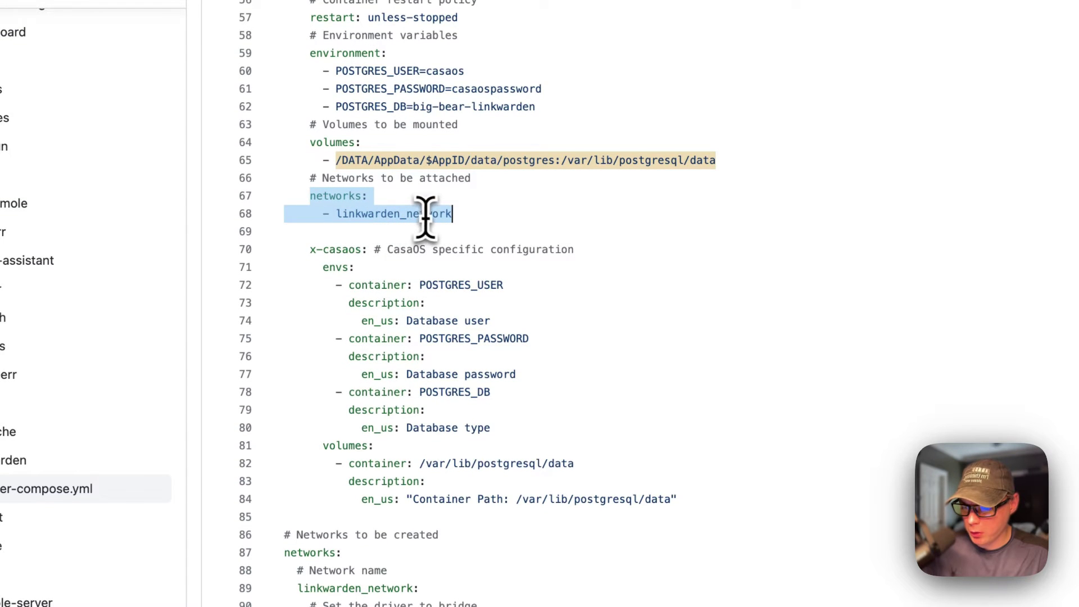
pyautogui.scroll(-2, 425, 217)
pyautogui.moveTo(310, 181); pyautogui.dragTo(692, 425)
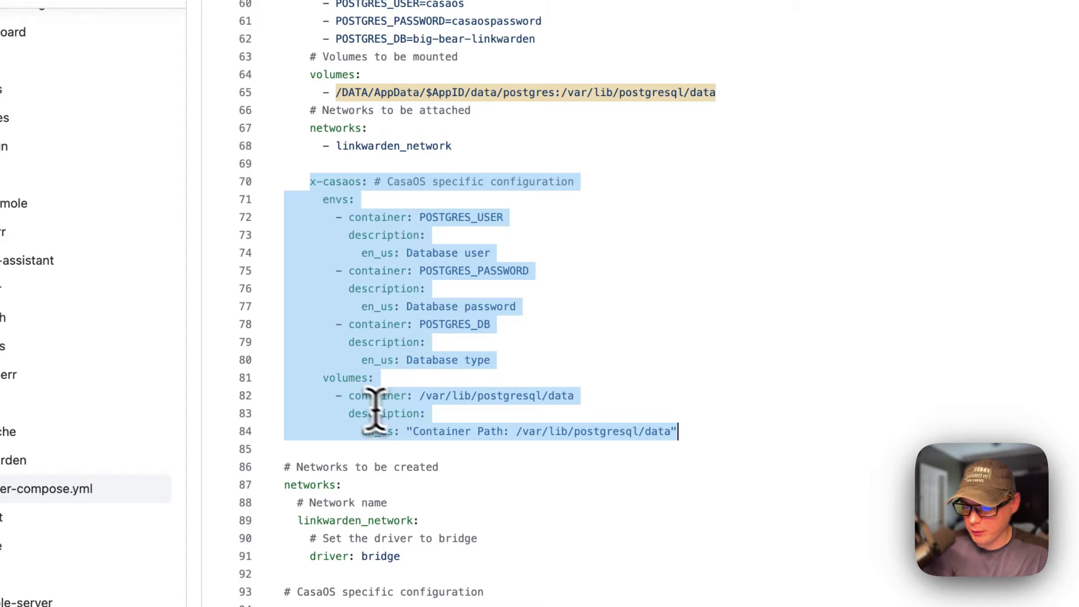
pyautogui.scroll(-5, 373, 404)
pyautogui.moveTo(349, 194); pyautogui.dragTo(479, 283)
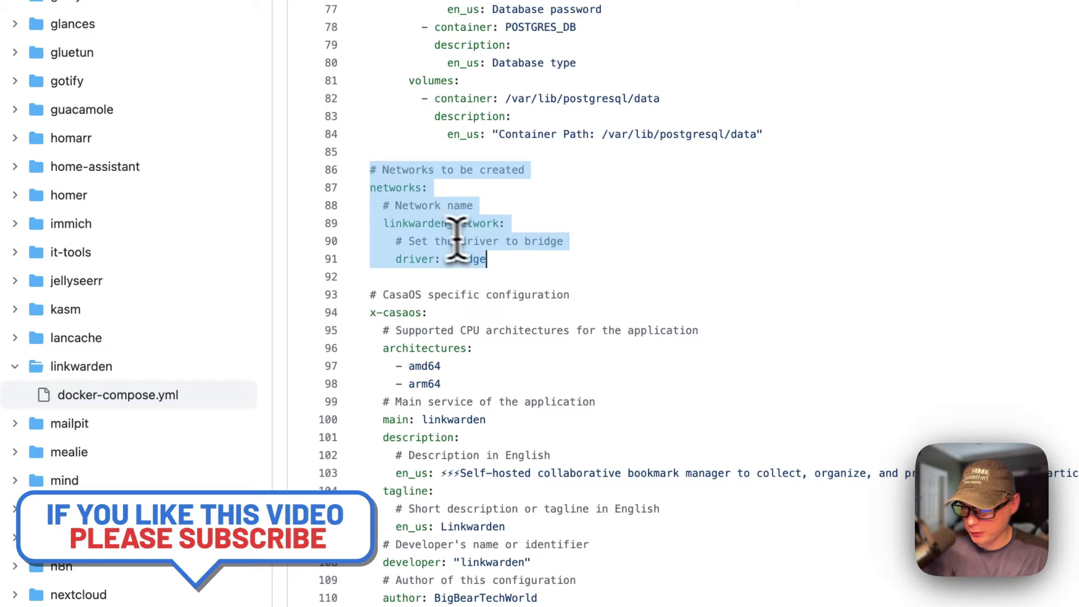
pyautogui.click(410, 224)
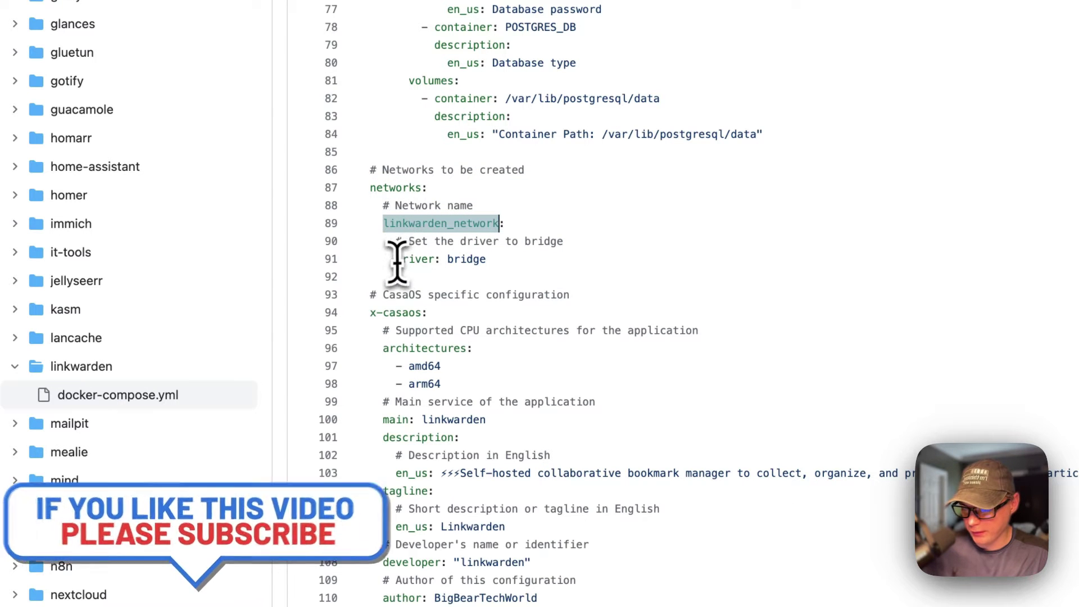
pyautogui.moveTo(396, 257); pyautogui.dragTo(588, 258)
pyautogui.scroll(-3, 408, 331)
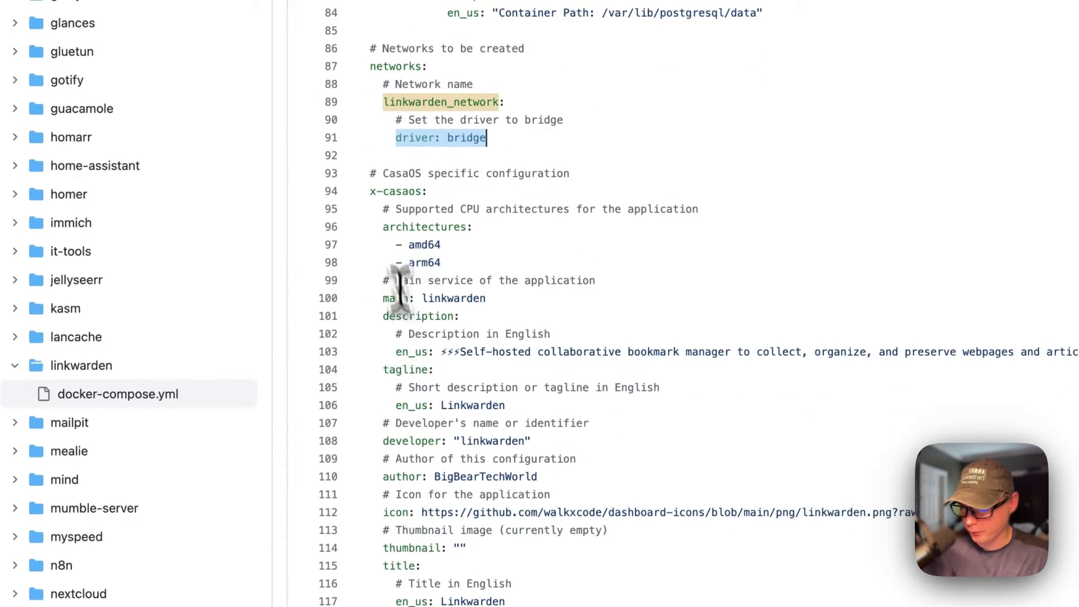
pyautogui.moveTo(369, 191); pyautogui.dragTo(489, 482)
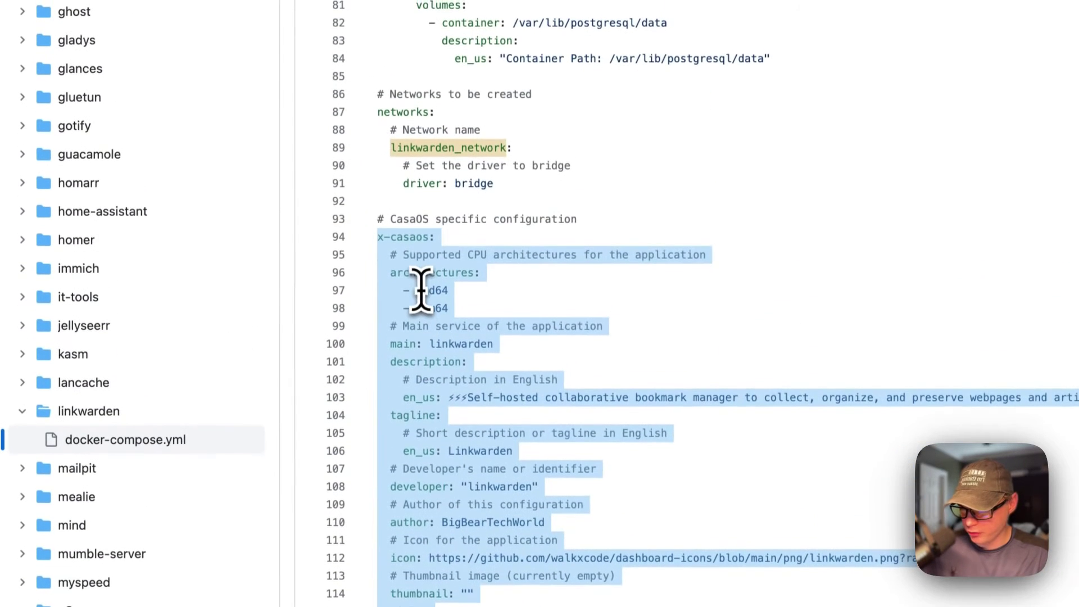
pyautogui.click(385, 81)
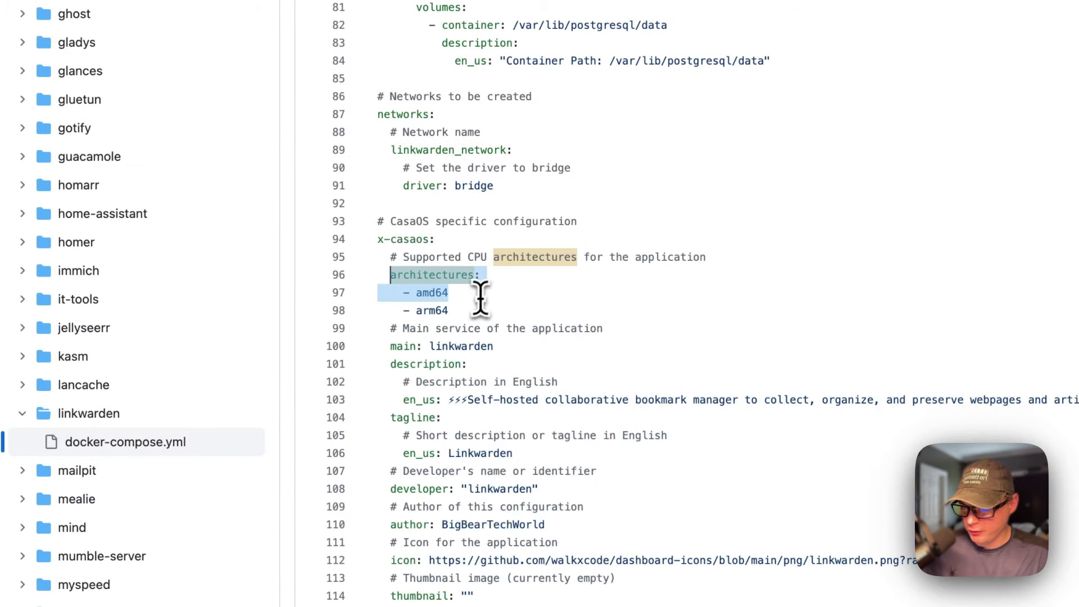
pyautogui.scroll(20, 479, 301)
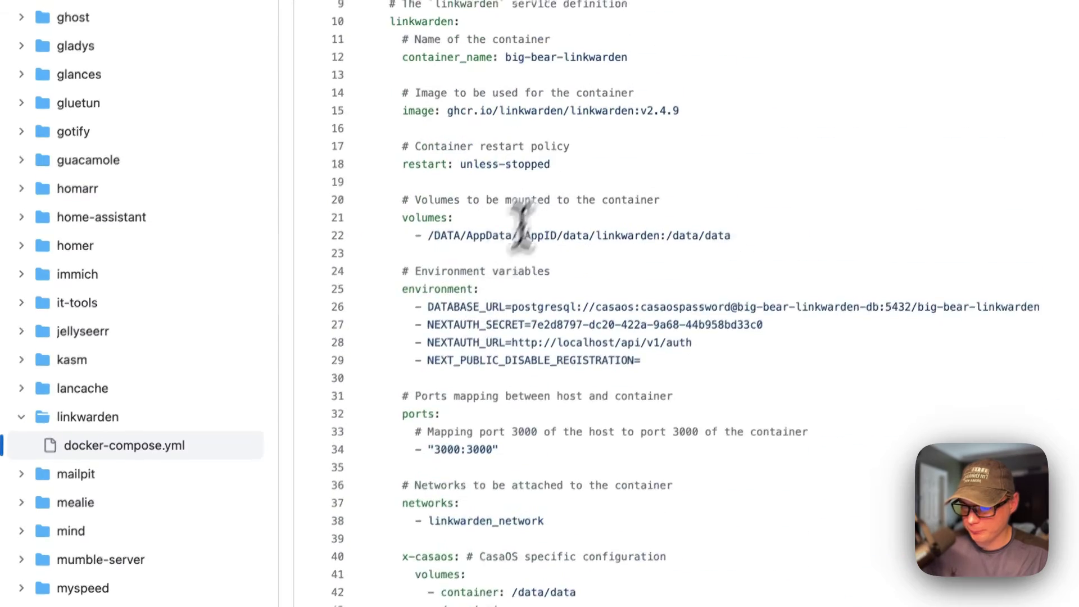
pyautogui.moveTo(447, 110); pyautogui.dragTo(643, 110)
pyautogui.scroll(-15, 642, 111)
pyautogui.scroll(-10, 618, 172)
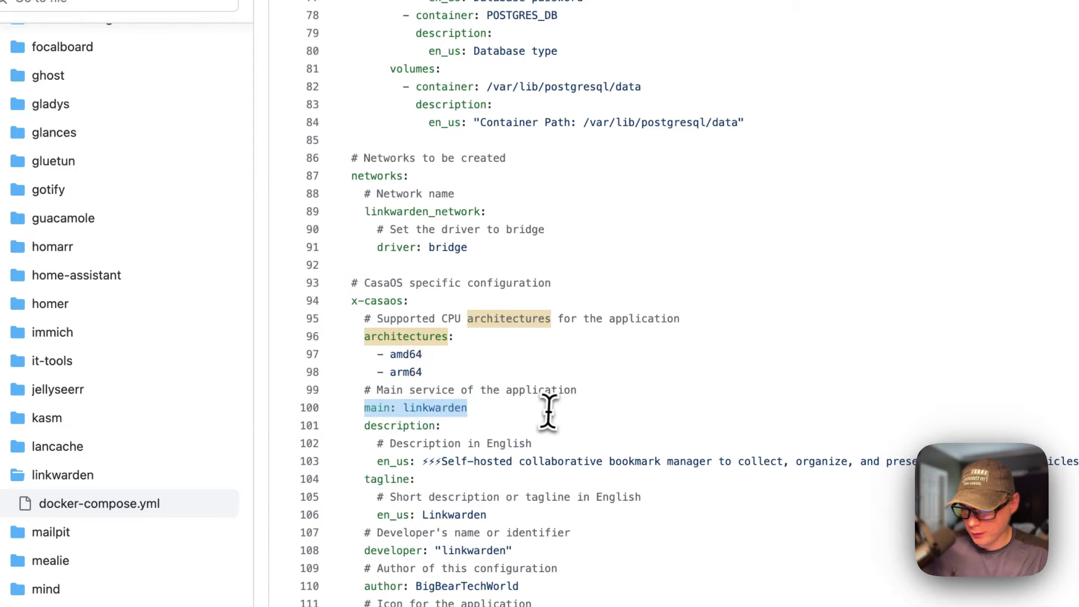
pyautogui.scroll(20, 422, 413)
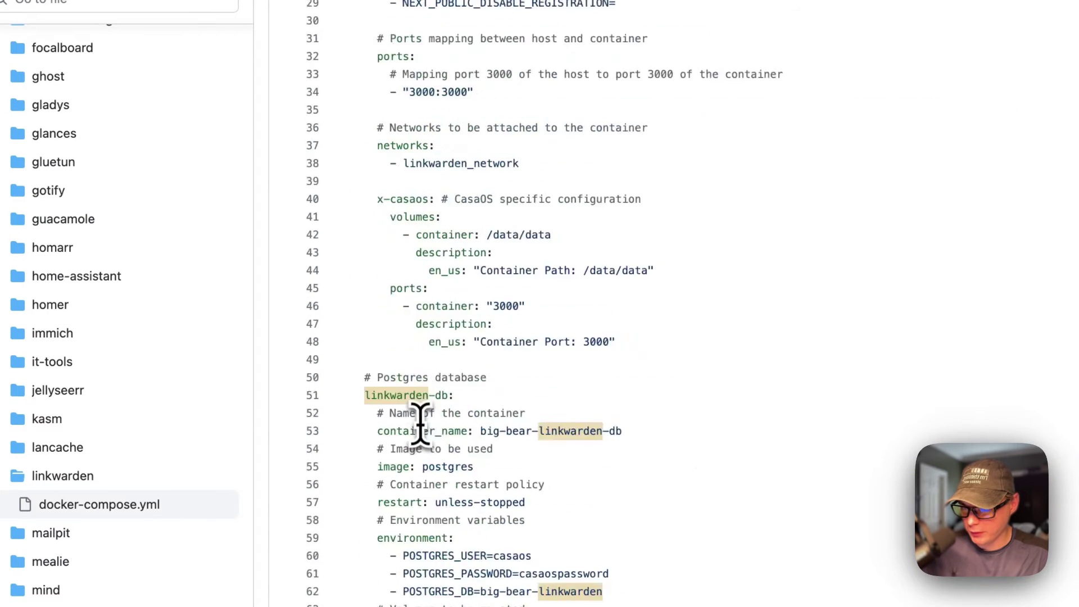
pyautogui.scroll(-1, 376, 336)
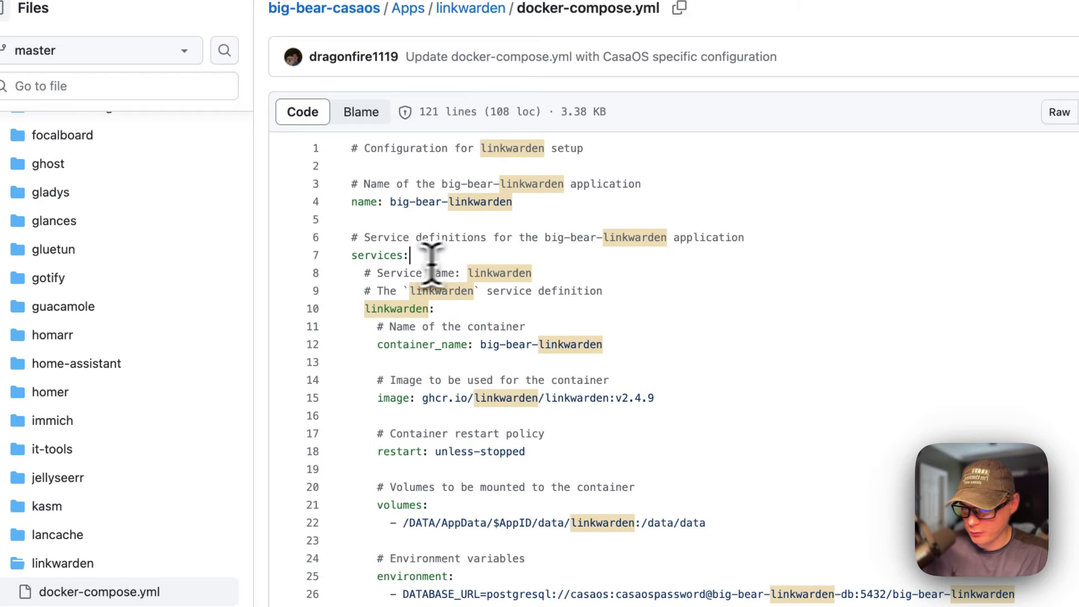
pyautogui.doubleClick(389, 256)
pyautogui.doubleClick(385, 309)
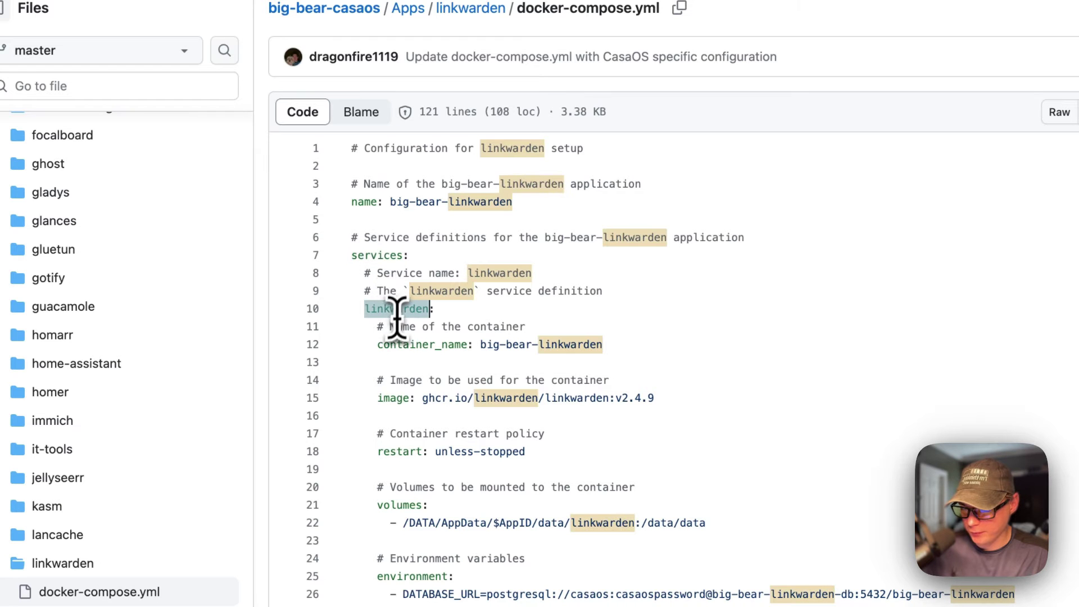
pyautogui.scroll(-20, 393, 312)
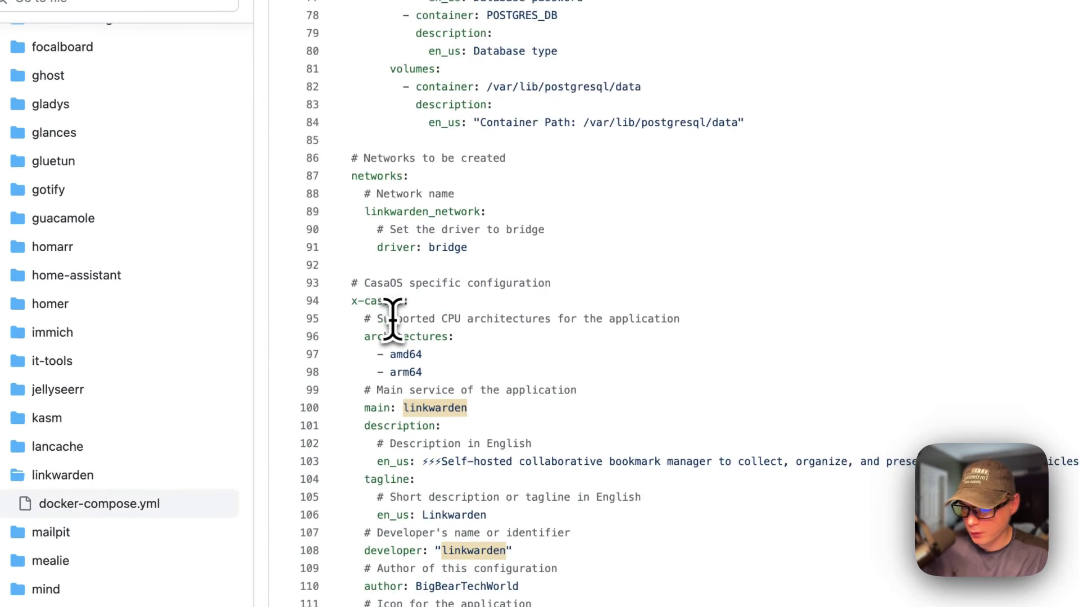
pyautogui.moveTo(363, 425); pyautogui.dragTo(639, 462)
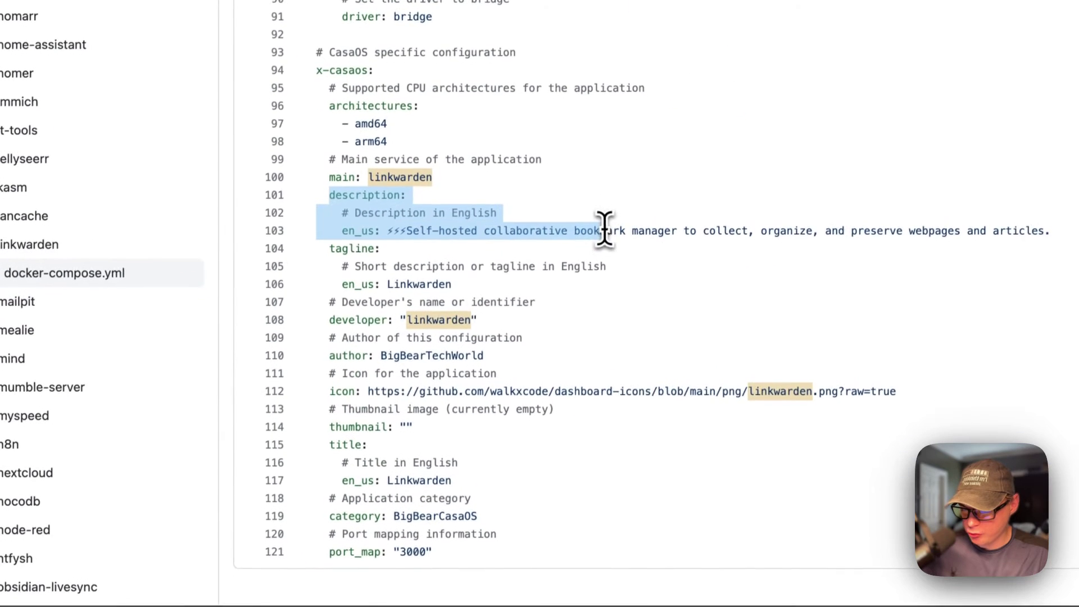
pyautogui.moveTo(330, 247); pyautogui.dragTo(452, 284)
pyautogui.moveTo(329, 317); pyautogui.dragTo(542, 306)
pyautogui.moveTo(330, 353); pyautogui.dragTo(560, 357)
pyautogui.moveTo(331, 389); pyautogui.dragTo(730, 389)
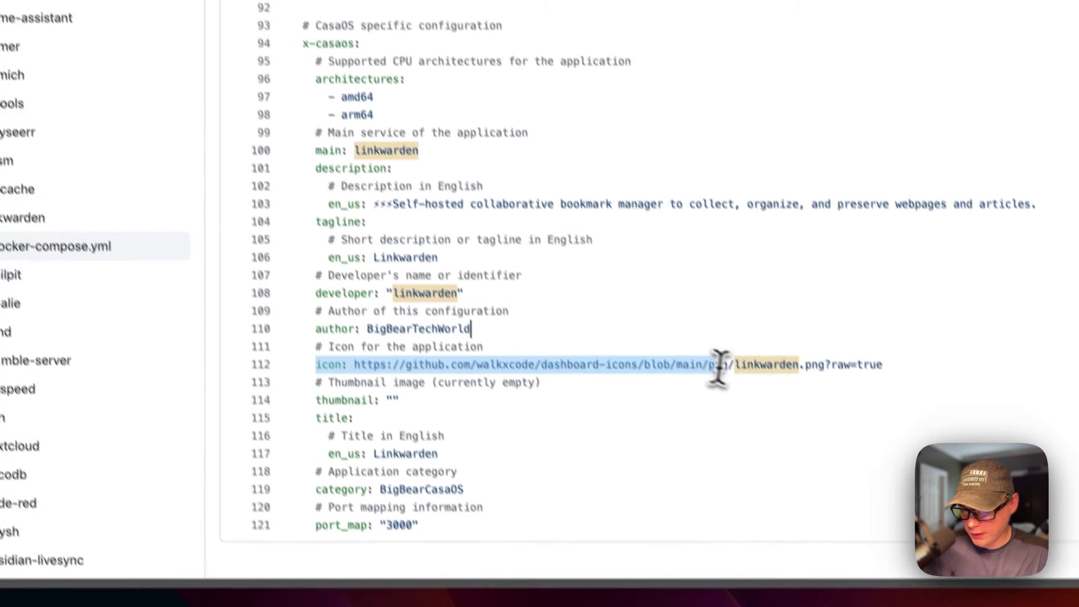
pyautogui.moveTo(329, 424); pyautogui.dragTo(513, 428)
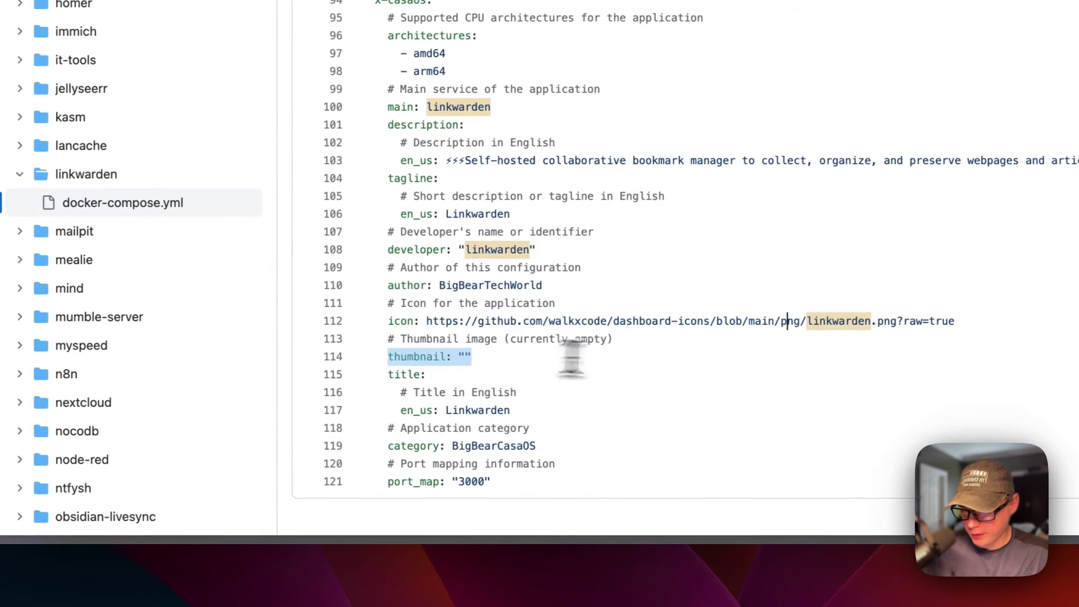
pyautogui.click(572, 360)
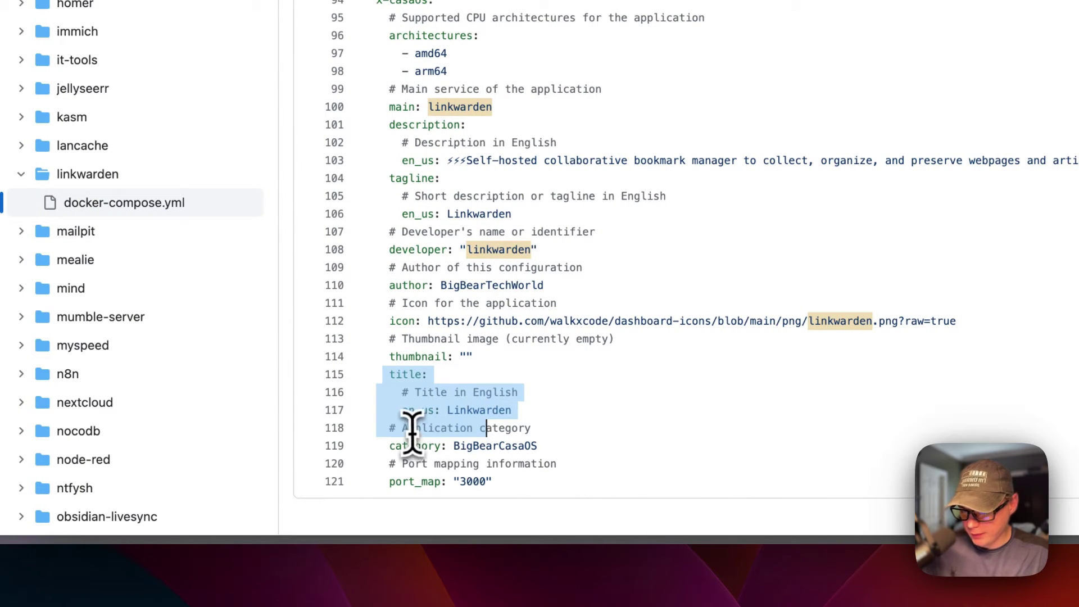
pyautogui.doubleClick(391, 447)
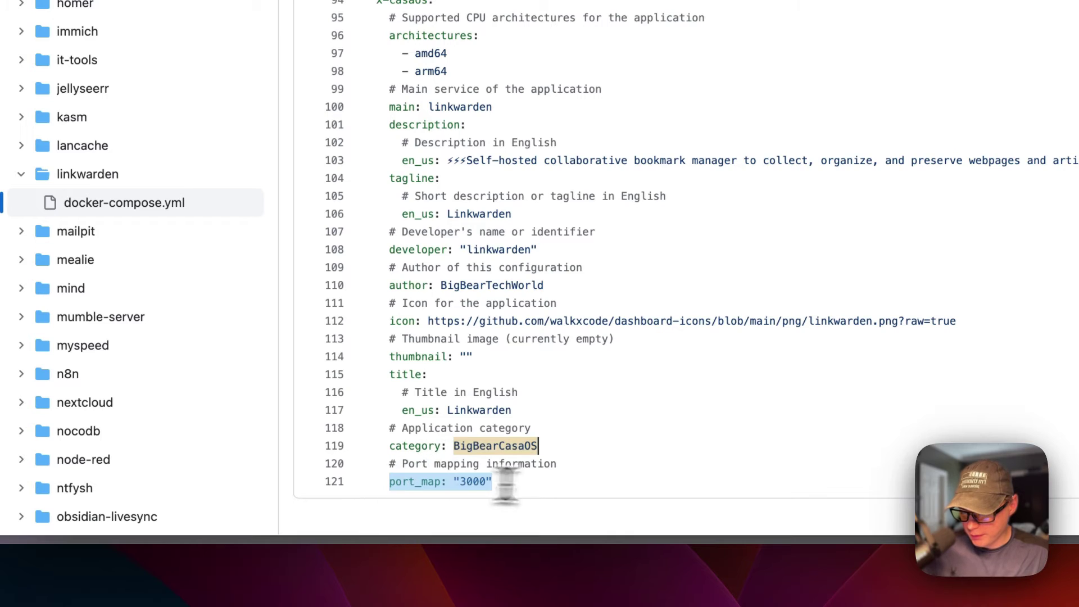
pyautogui.scroll(15, 475, 482)
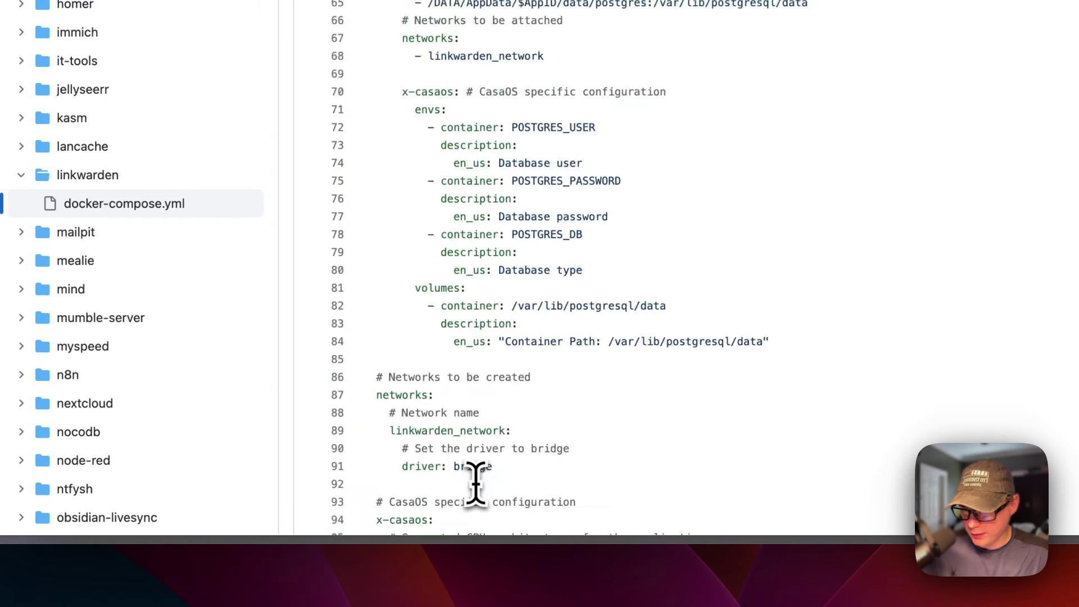
pyautogui.doubleClick(436, 161)
pyautogui.scroll(3, 438, 232)
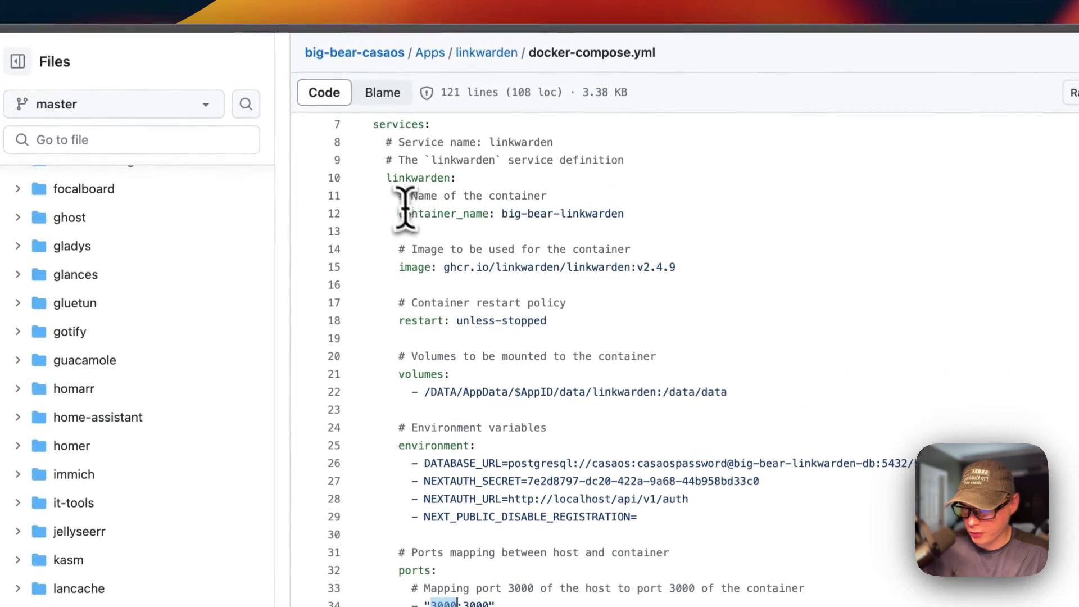
pyautogui.scroll(6, 459, 385)
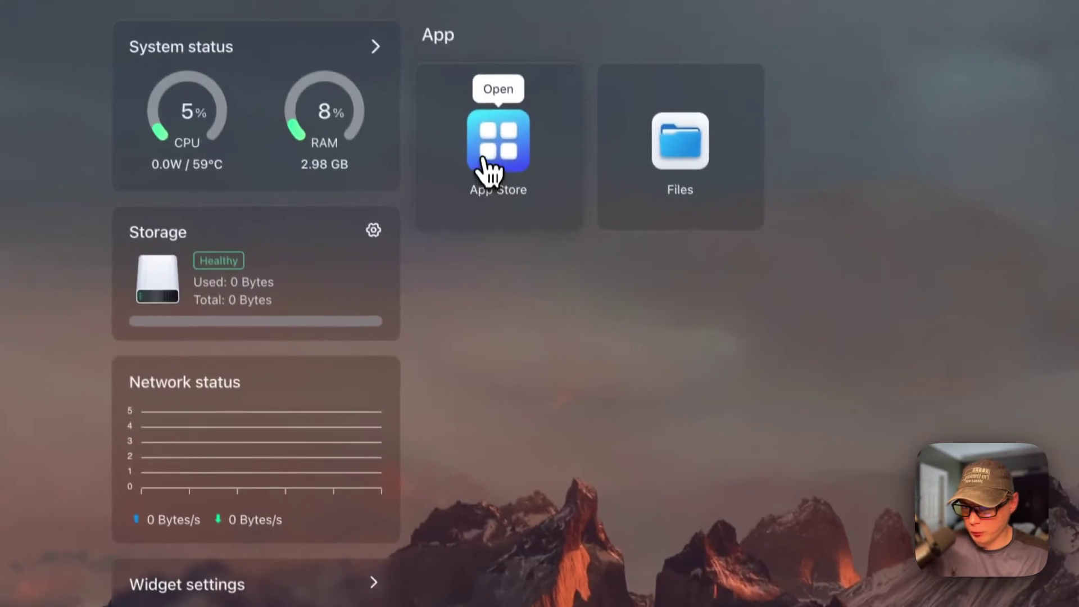
# - Launch the App Store from its icon on the CasaOS dashboard
pyautogui.click(466, 59)
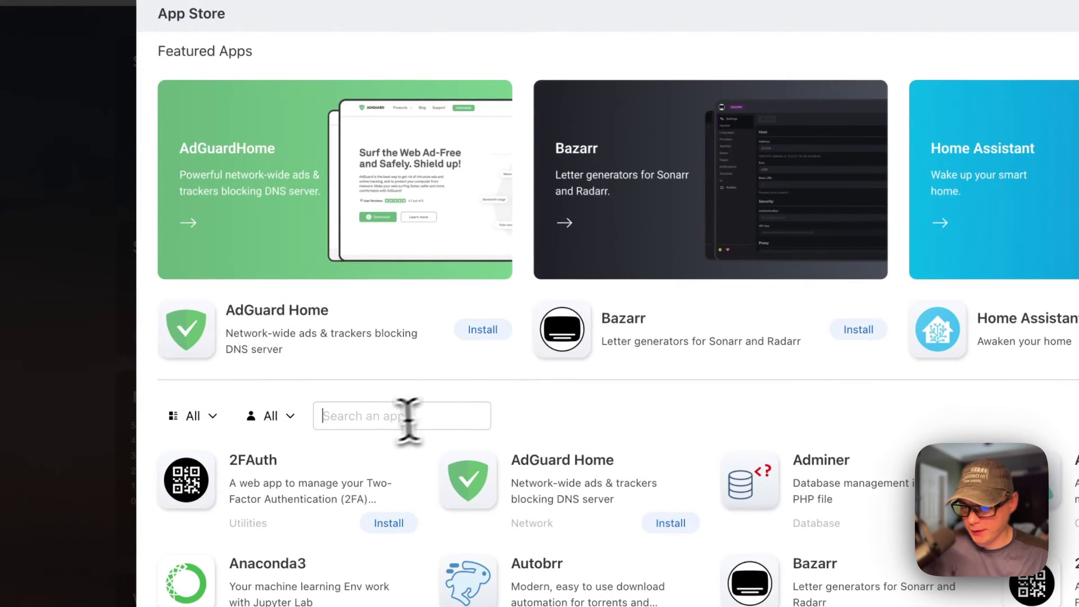
# - Search the App Store for 'link' and open the BigBearCasaOS Linkwarden app page
pyautogui.click(355, 419)
pyautogui.write('link')
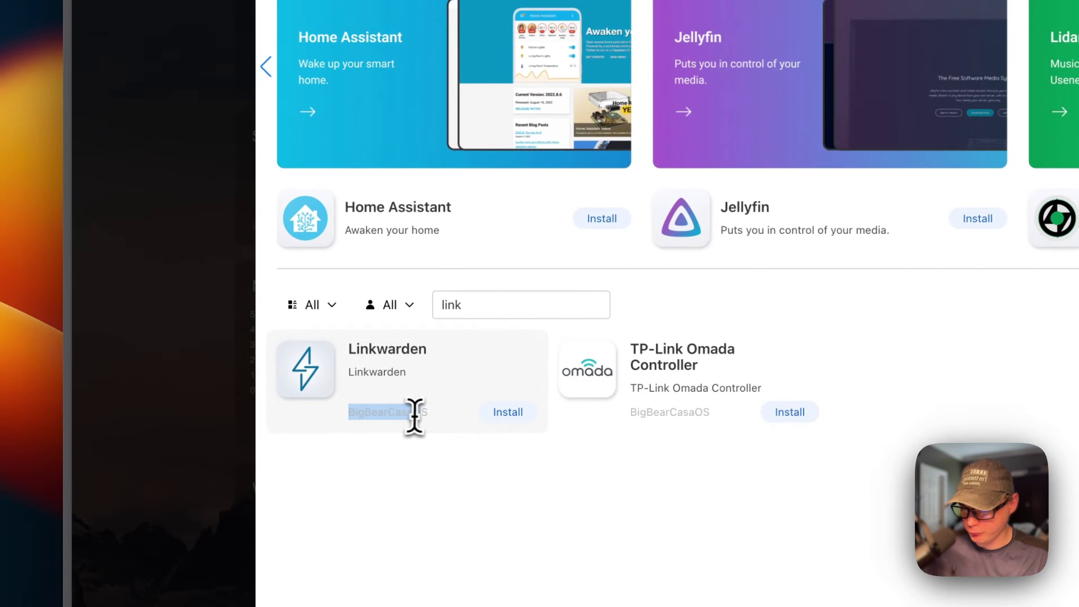
pyautogui.doubleClick(382, 411)
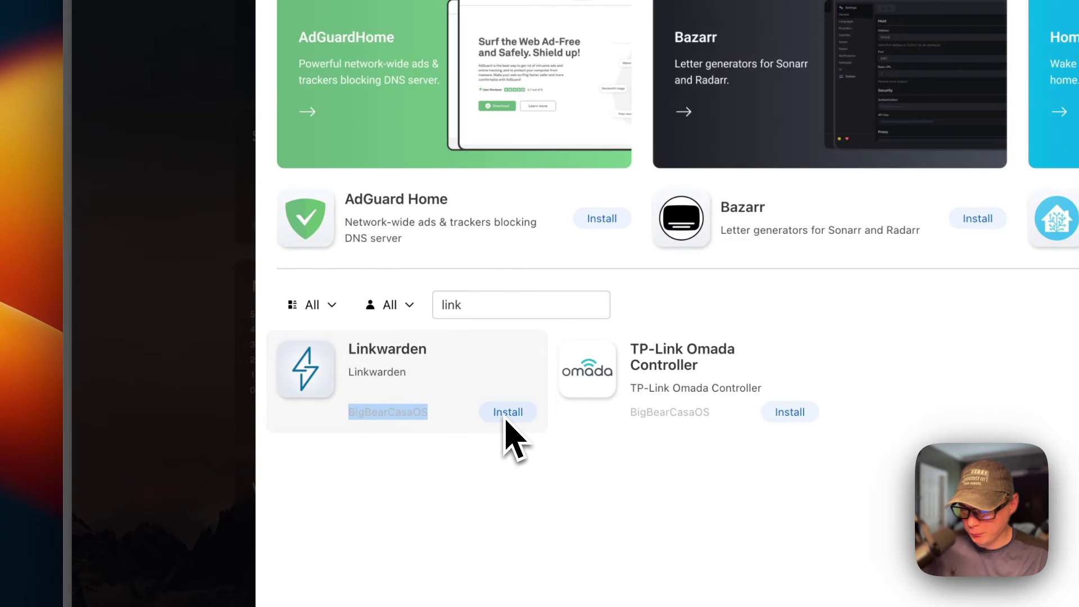
pyautogui.click(440, 414)
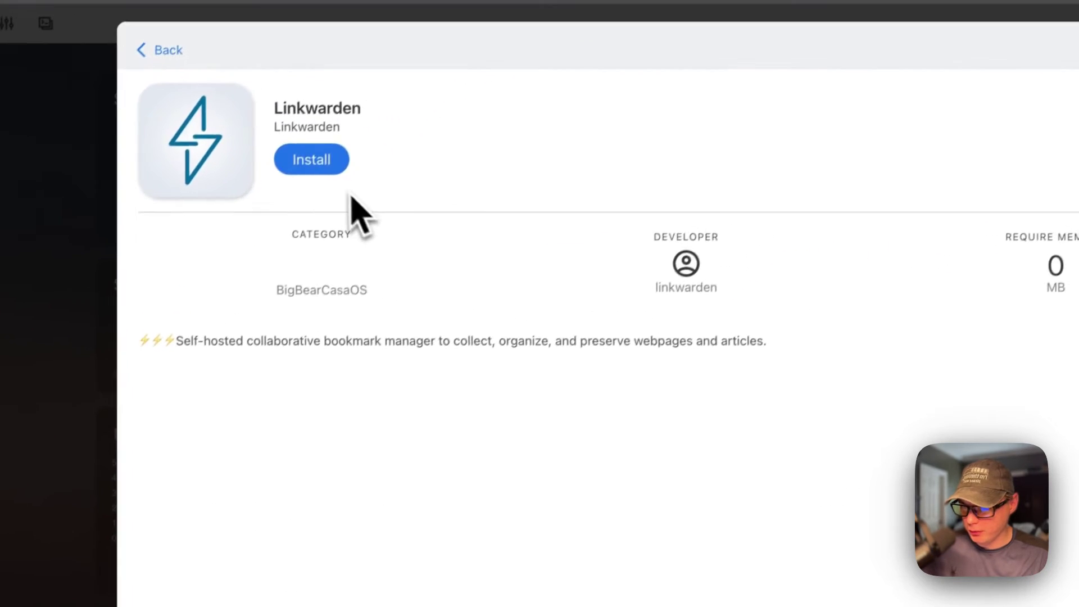
# - Install Linkwarden and wait for its tile to appear beside App Store and Files
pyautogui.click(309, 159)
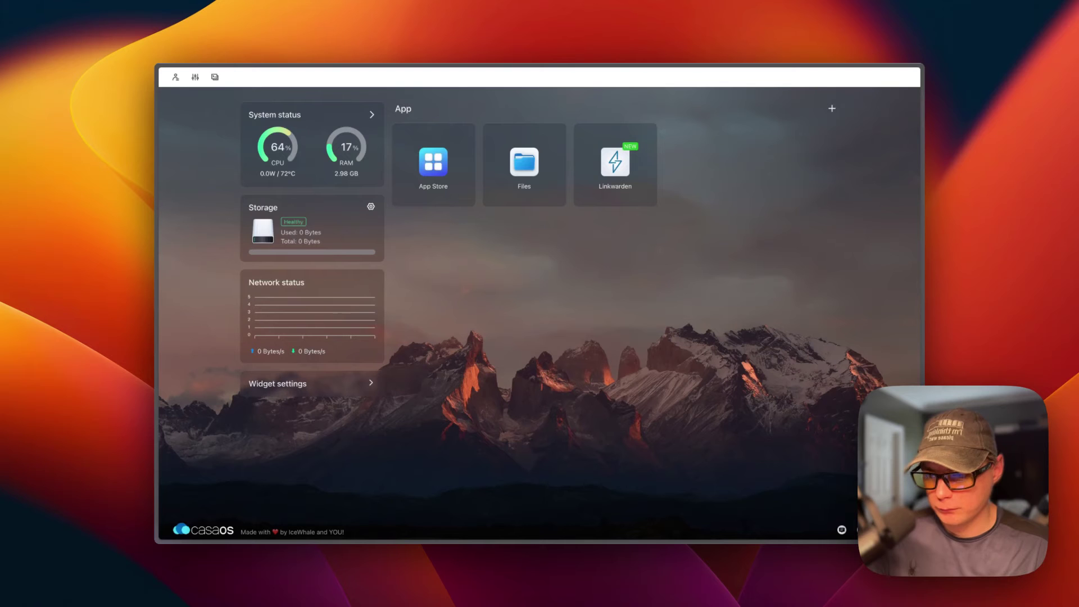
pyautogui.moveTo(615, 174)
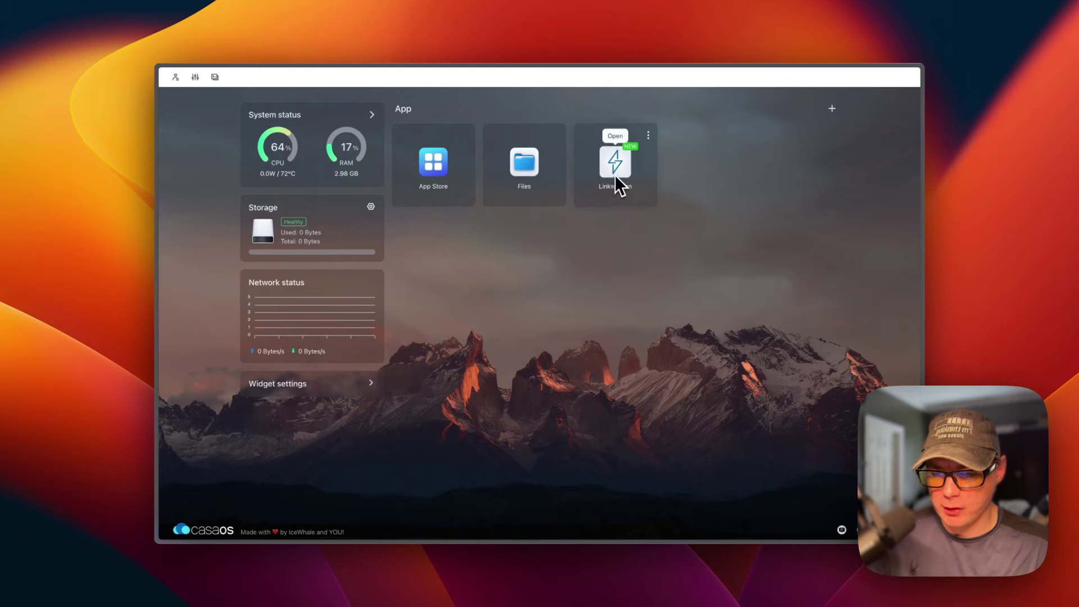
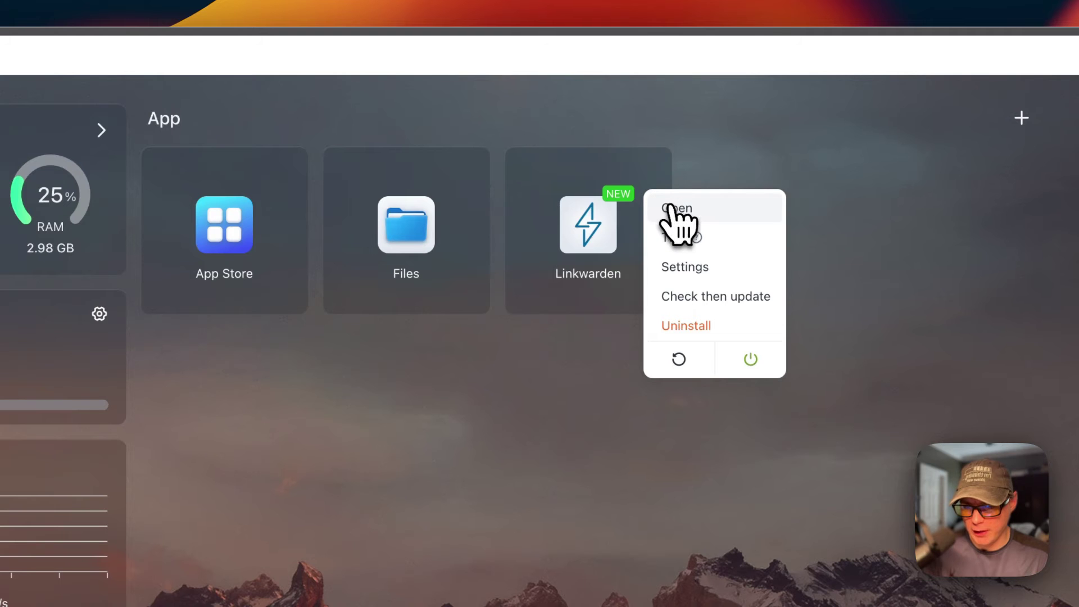
# - Save a tip note reading 'Testing' on the Linkwarden app
pyautogui.click(675, 238)
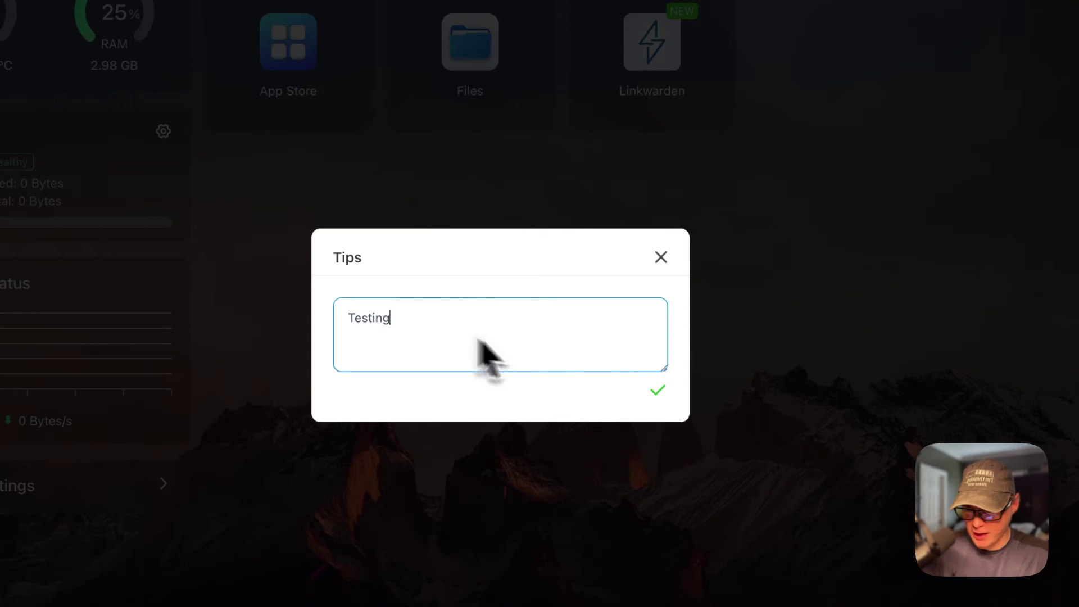
pyautogui.click(659, 391)
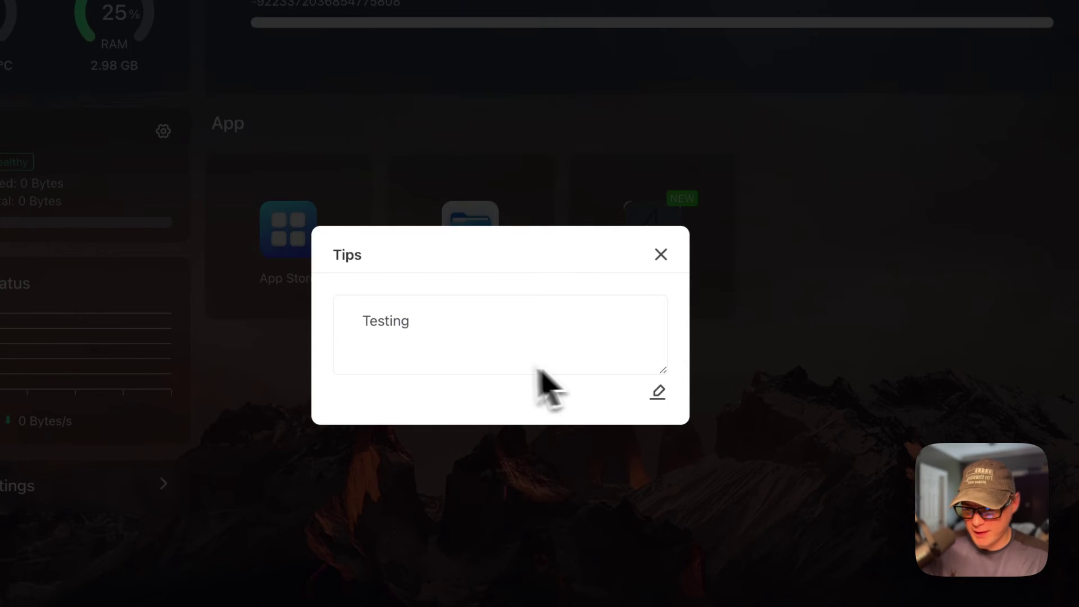
pyautogui.click(662, 254)
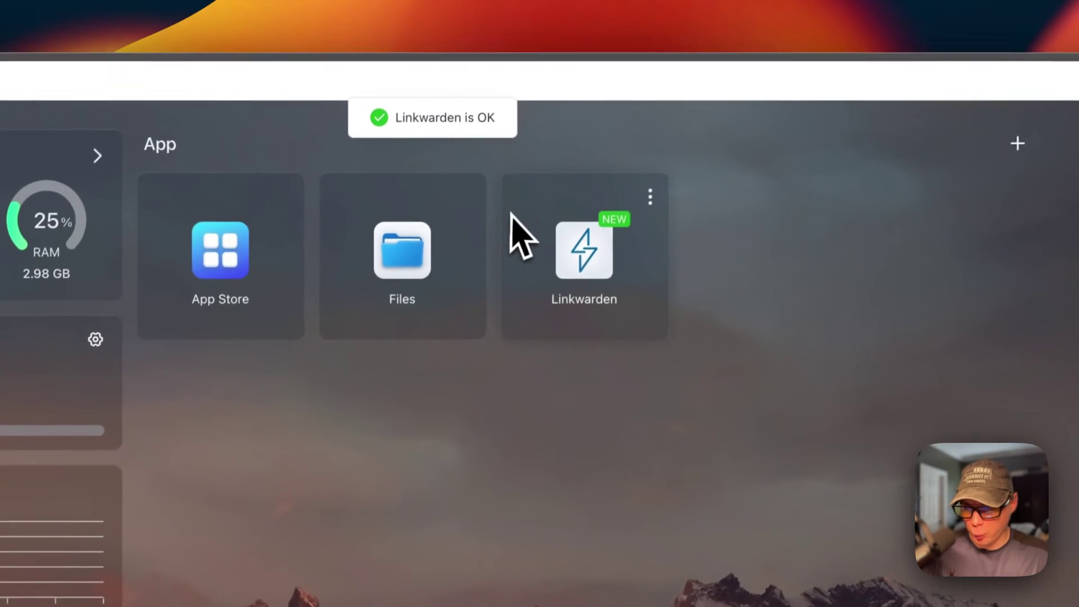
# - Confirm the Testing note was saved, then open the big-bear-linkwarden settings
pyautogui.click(648, 209)
pyautogui.click(661, 280)
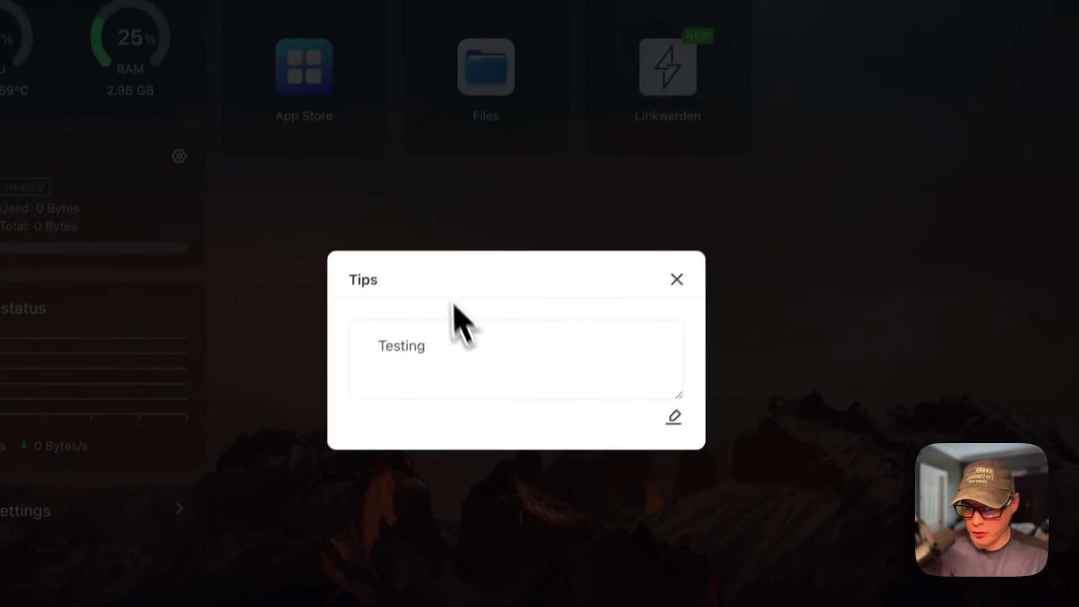
pyautogui.click(686, 259)
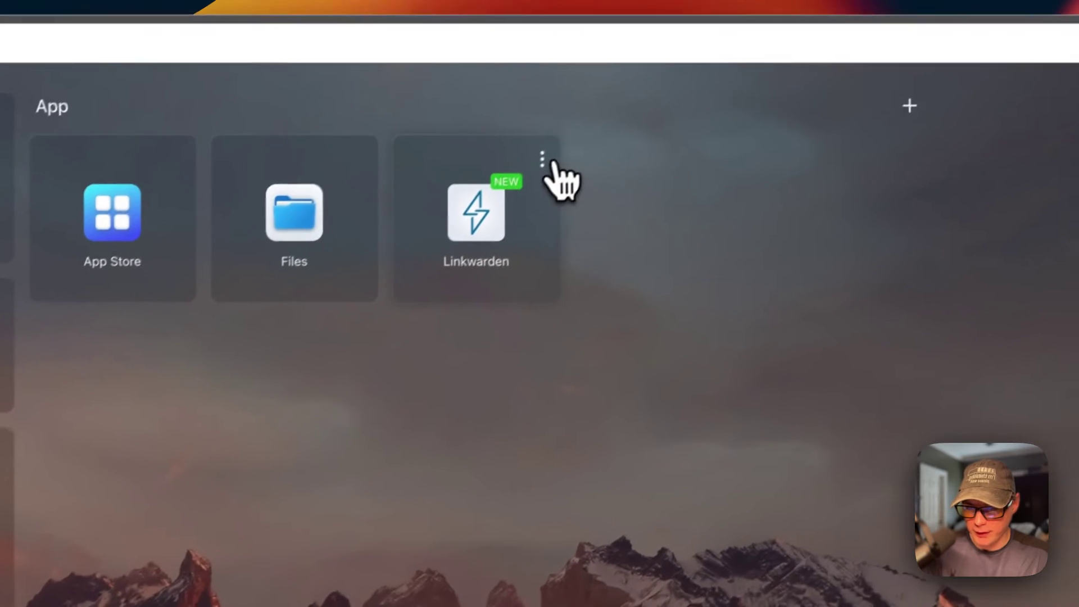
pyautogui.click(523, 170)
pyautogui.click(537, 271)
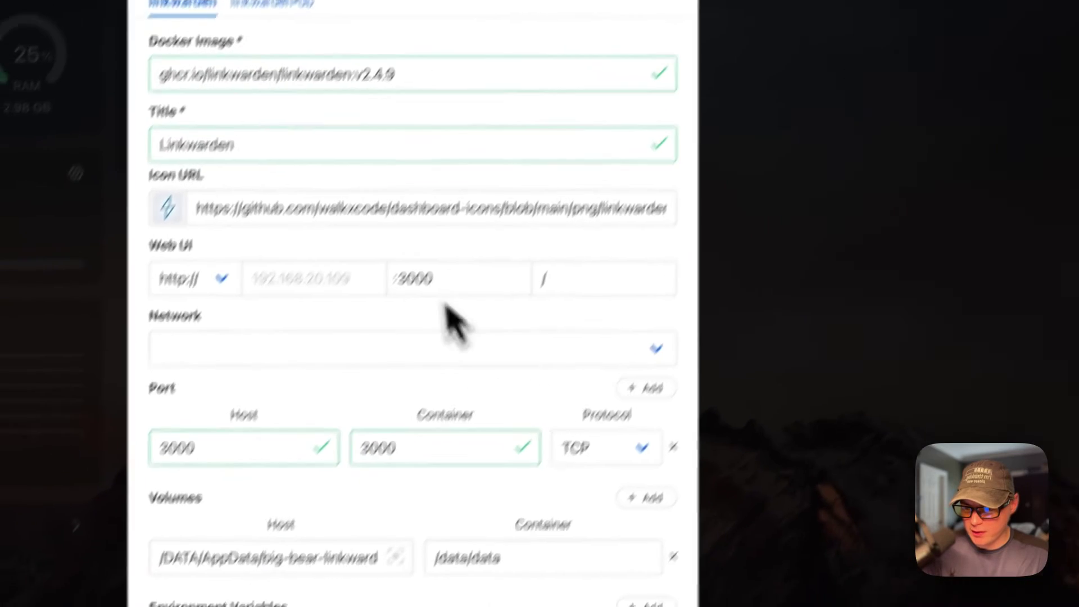
# - Run ls in a terminal inside the Linkwarden container
pyautogui.scroll(-10, 452, 320)
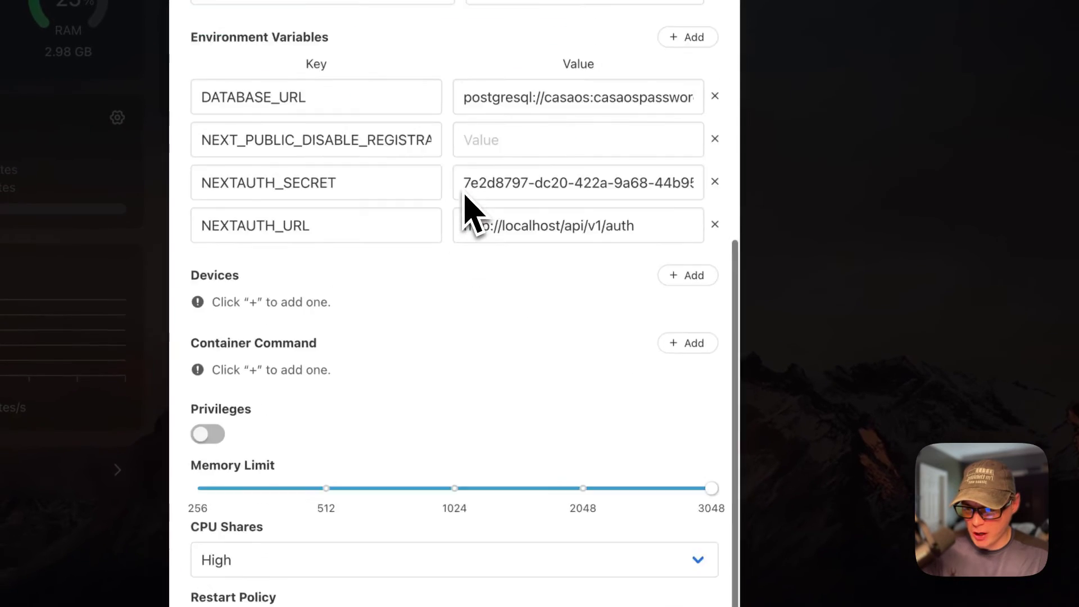
pyautogui.scroll(5, 435, 388)
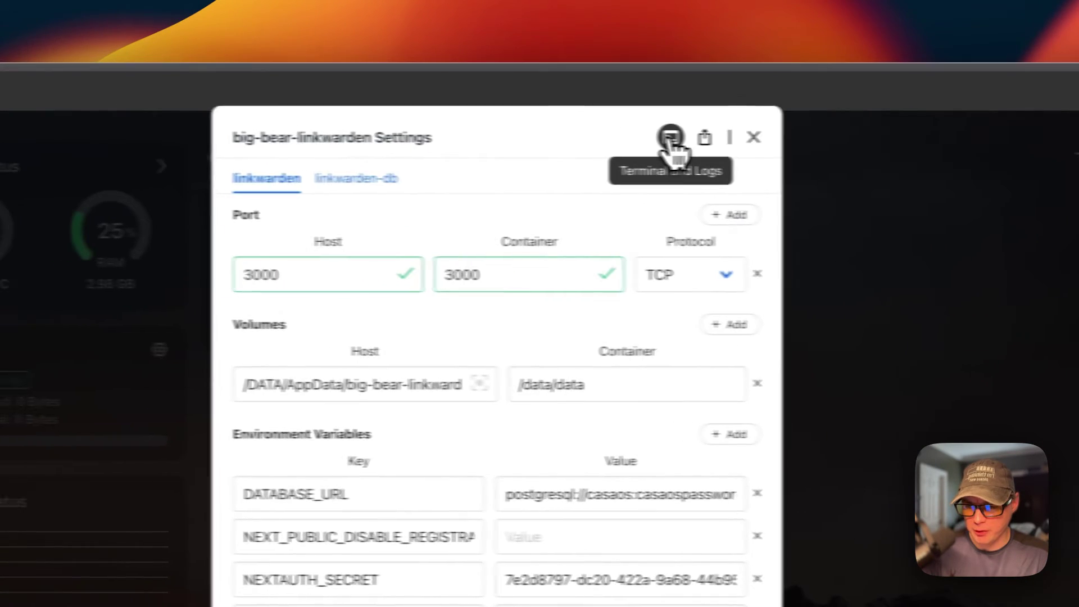
pyautogui.click(671, 138)
pyautogui.write('ls')
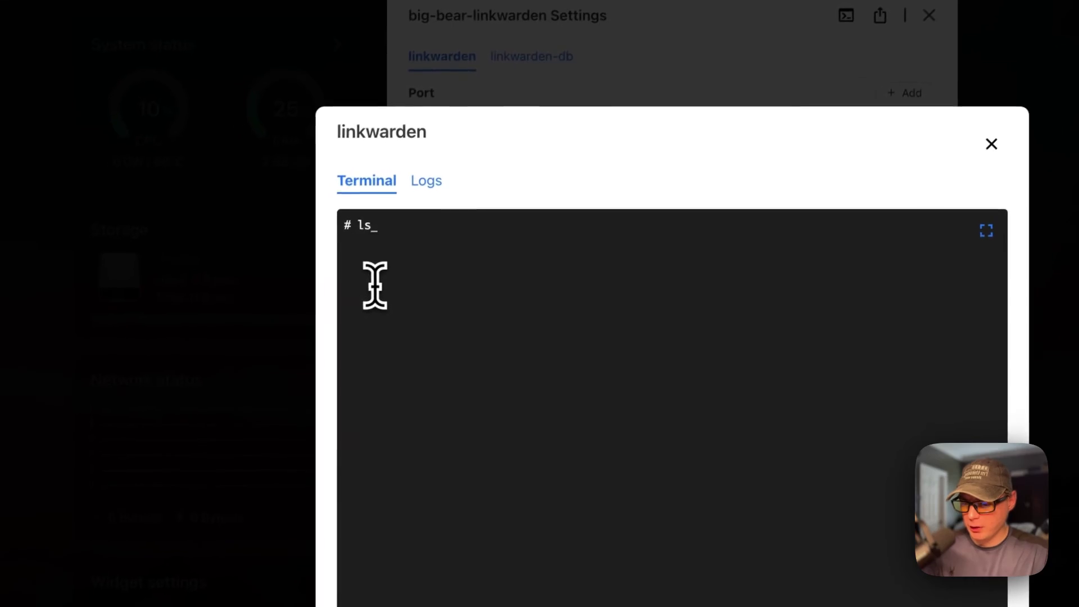
pyautogui.press('Return')
# - Review the container's logs, then close the logs view and the settings dialog
pyautogui.click(431, 179)
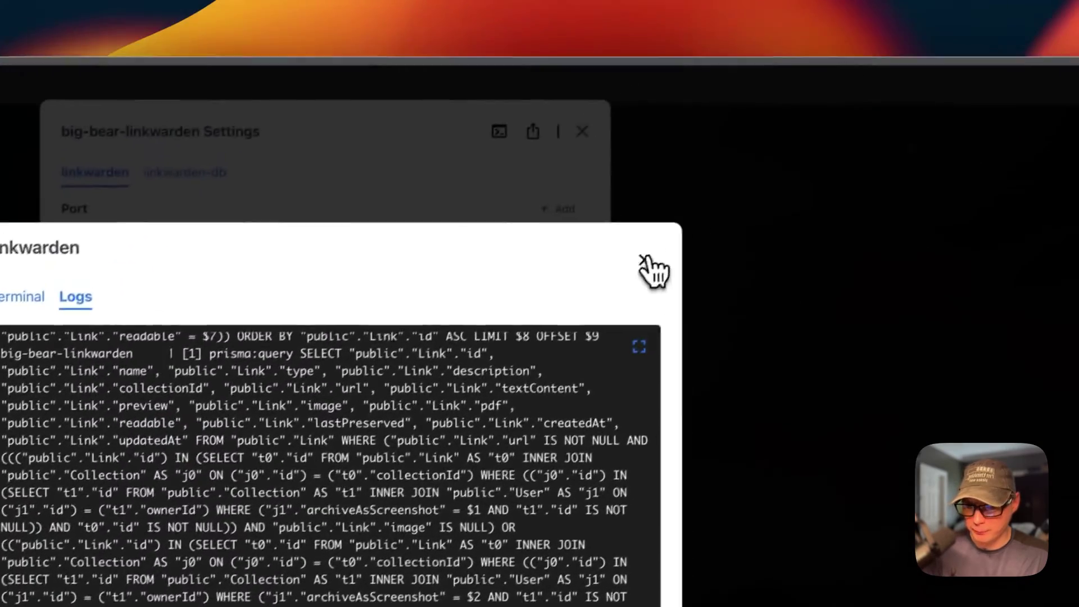
pyautogui.click(718, 208)
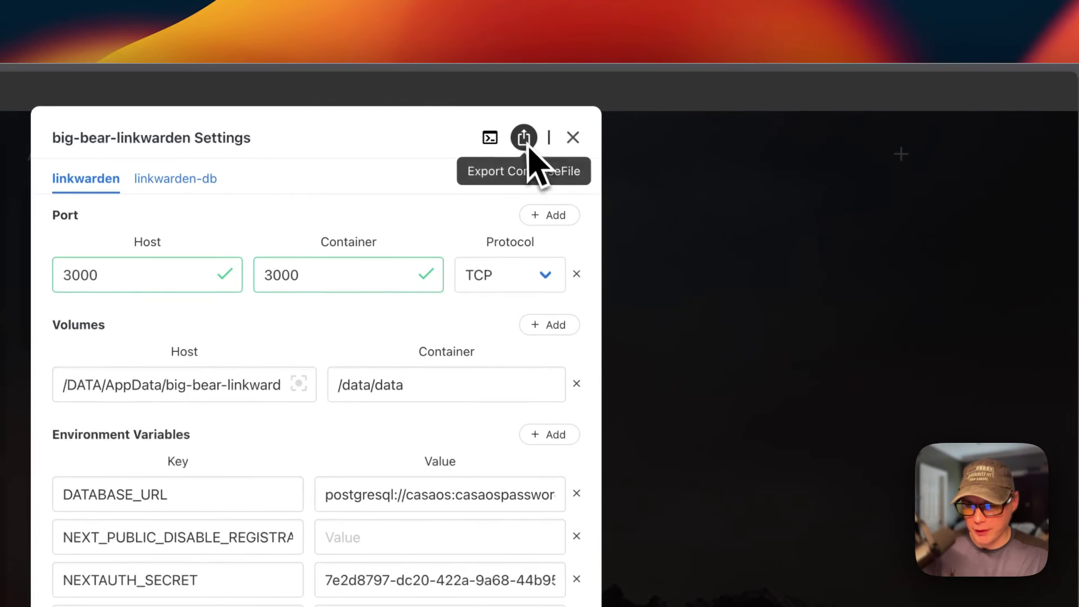
pyautogui.click(573, 138)
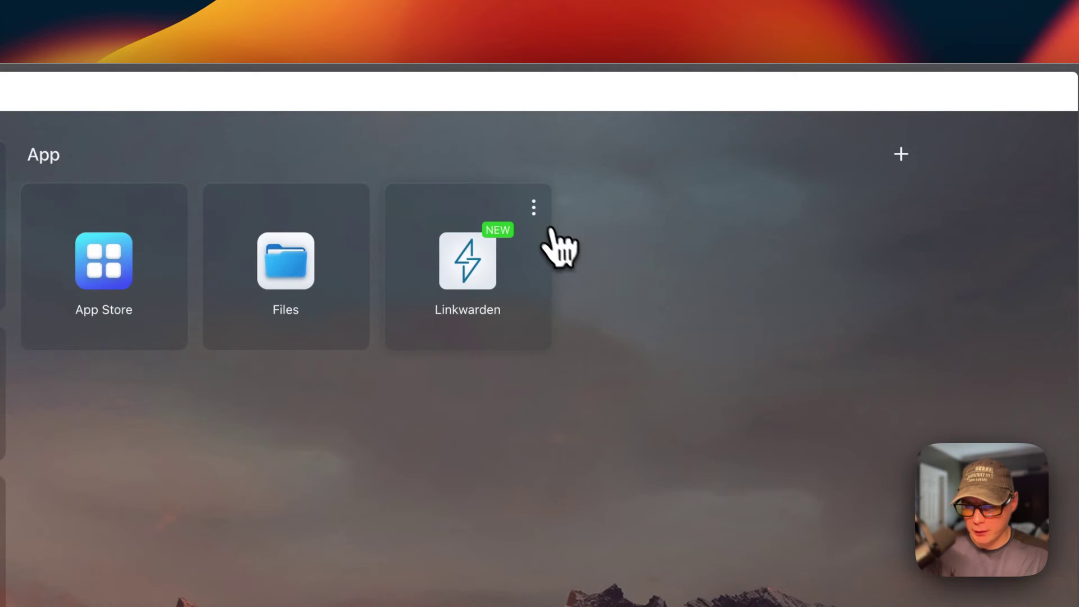
# - Check big-bear-linkwarden for updates and confirm it is already up to date
pyautogui.click(535, 208)
pyautogui.click(562, 333)
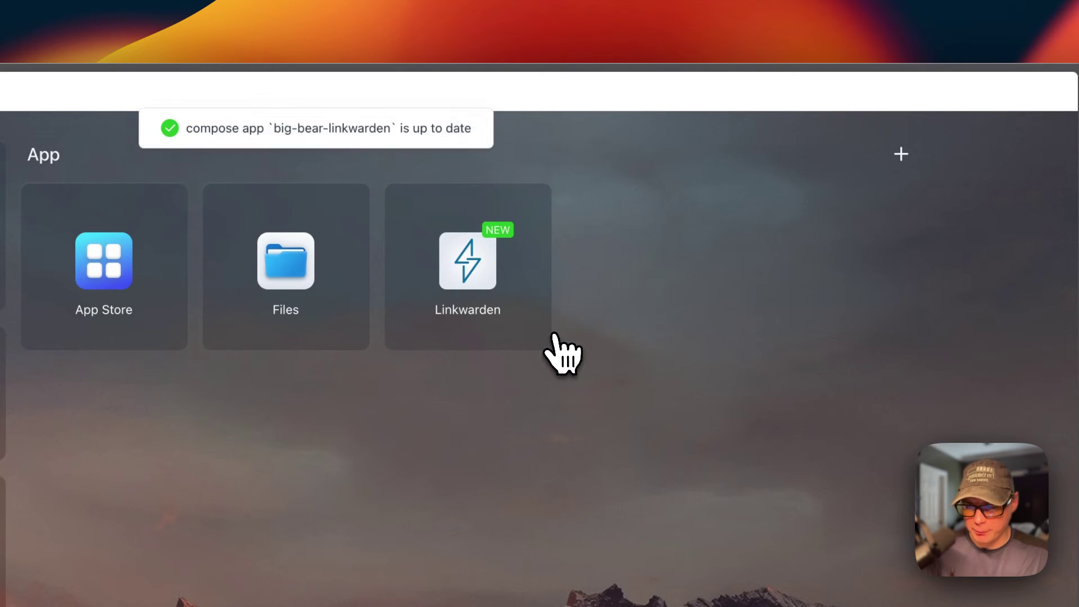
pyautogui.click(534, 208)
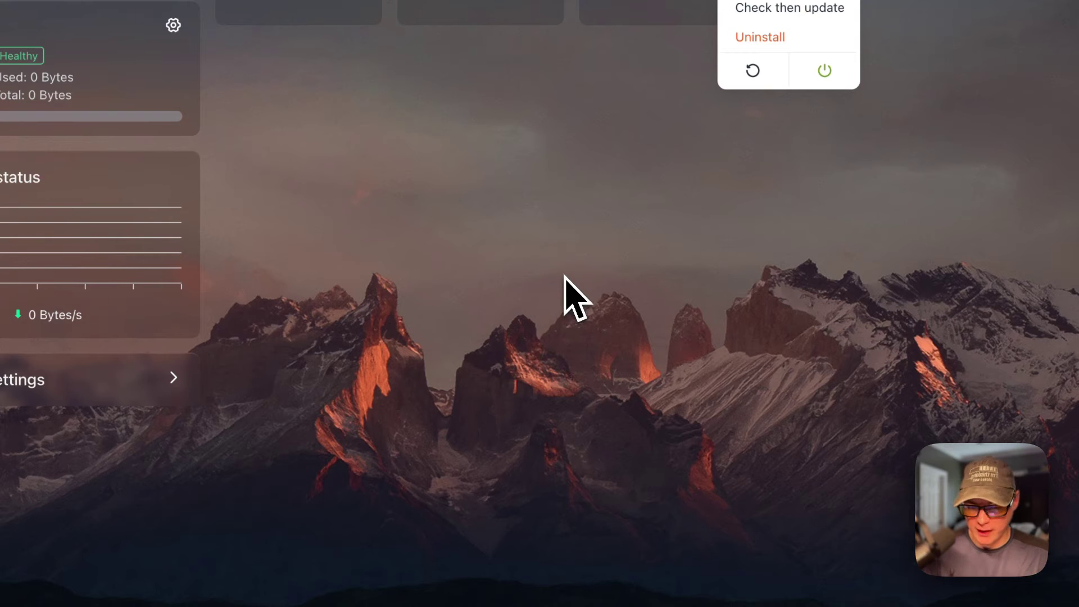
pyautogui.click(599, 272)
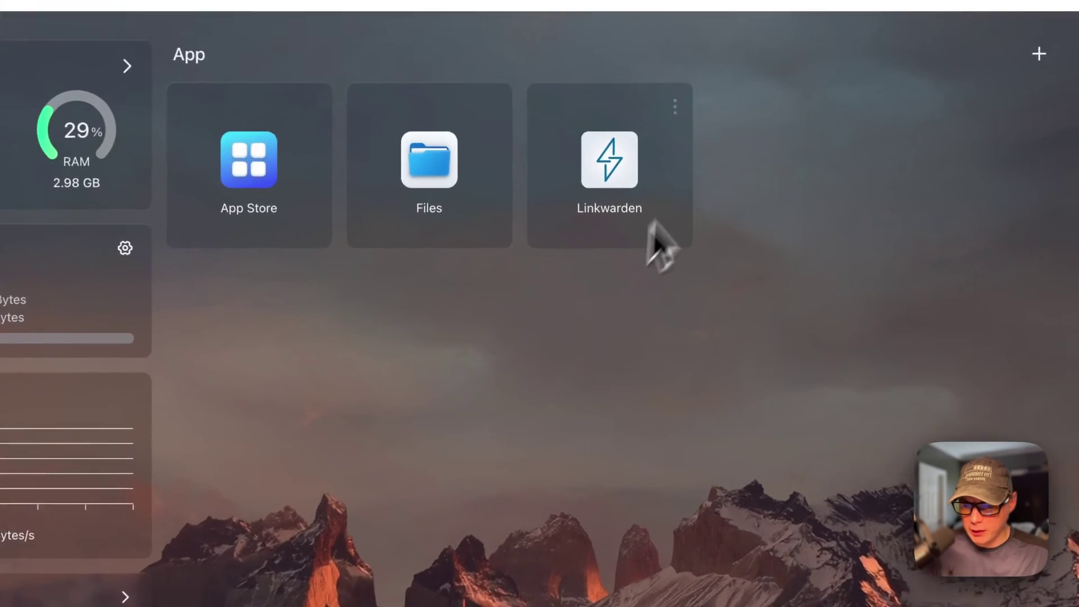
# - Launch the Linkwarden web app from its dashboard tile
pyautogui.moveTo(652, 135)
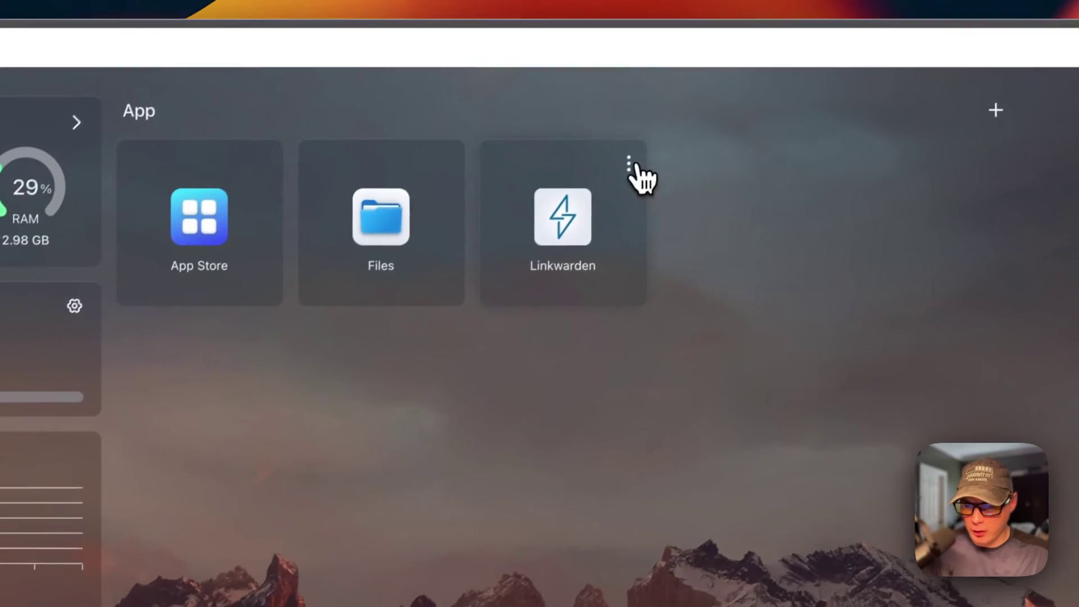
pyautogui.click(629, 164)
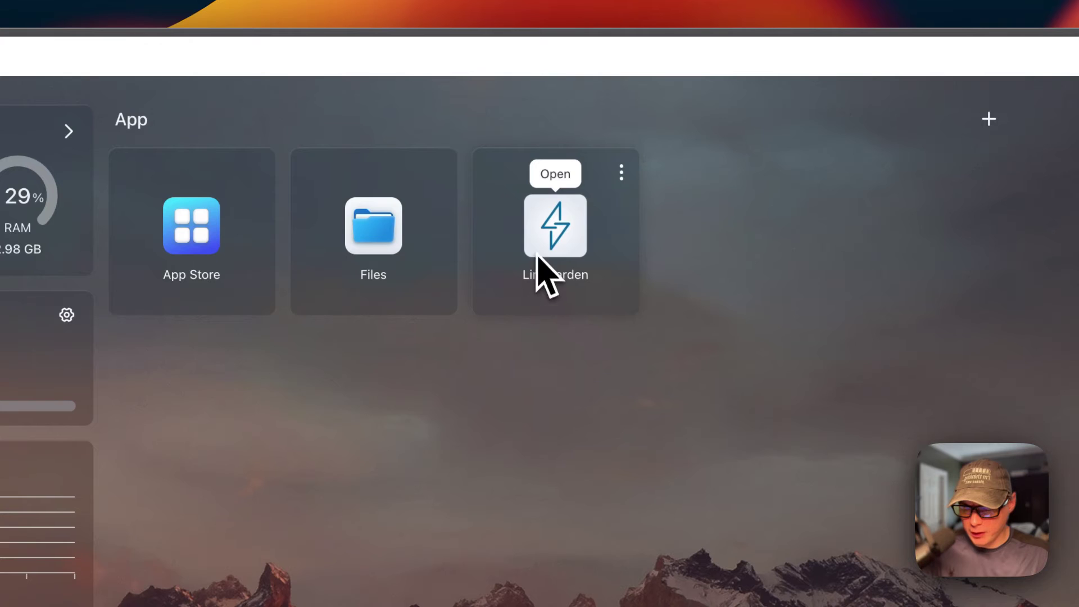
pyautogui.click(556, 262)
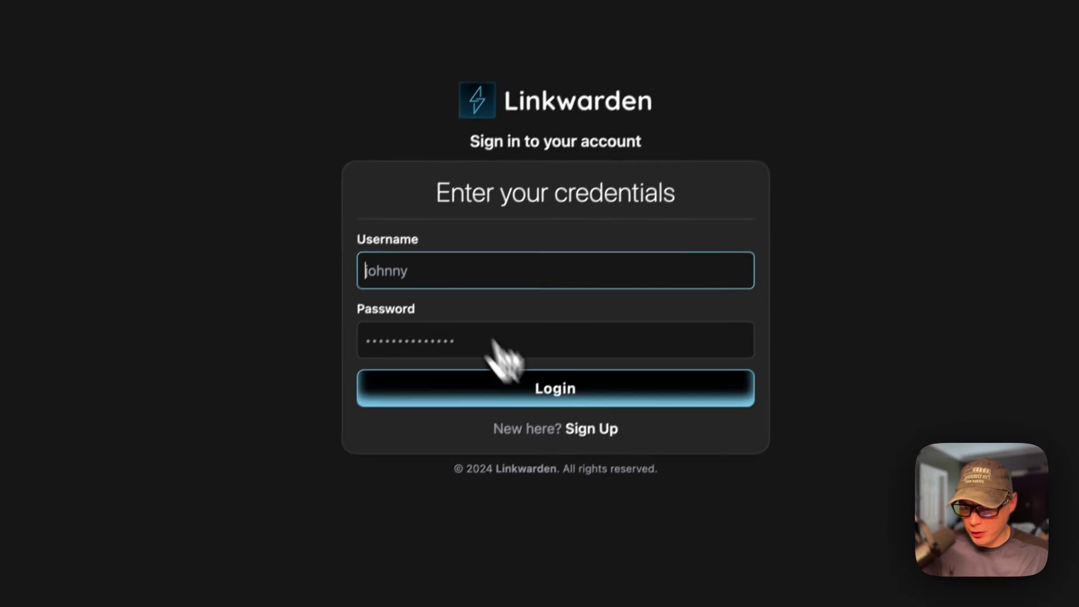
# - Sign up a Linkwarden account with display name, username and password, then sign in
pyautogui.click(601, 416)
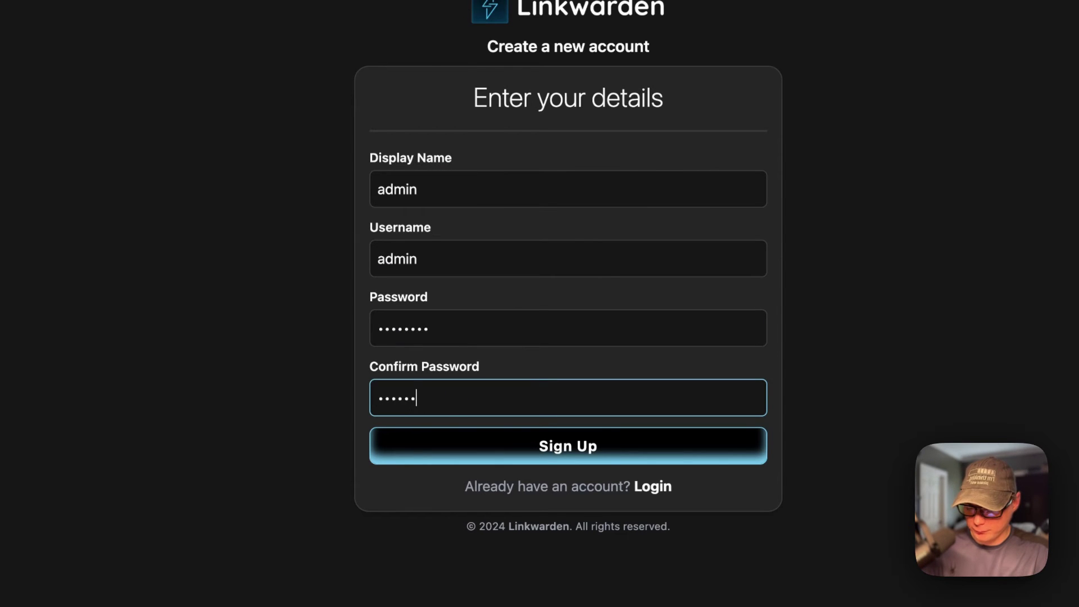
pyautogui.click(356, 245)
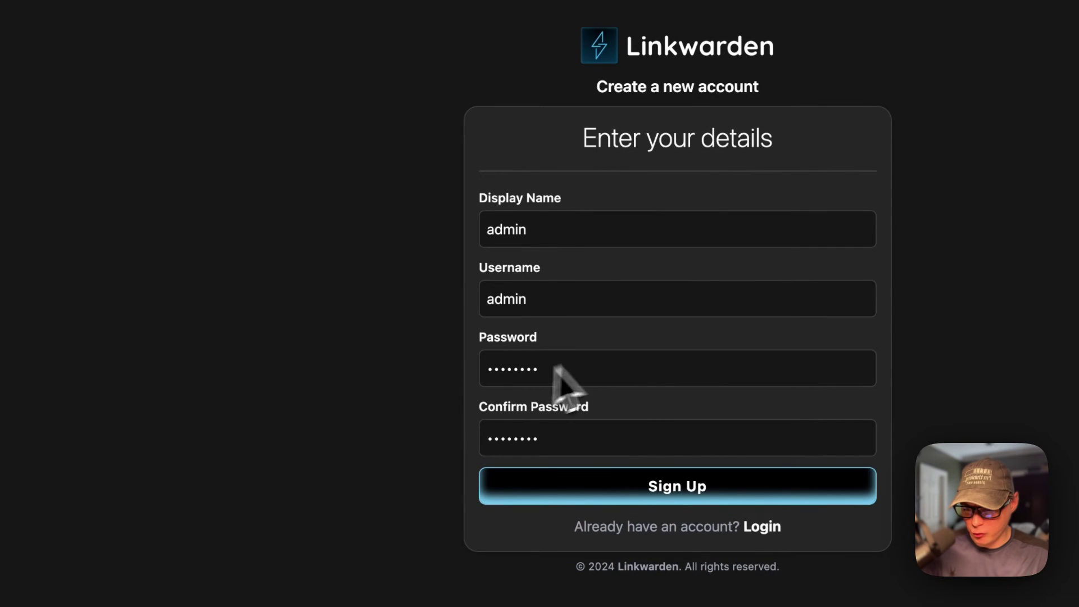
pyautogui.click(632, 487)
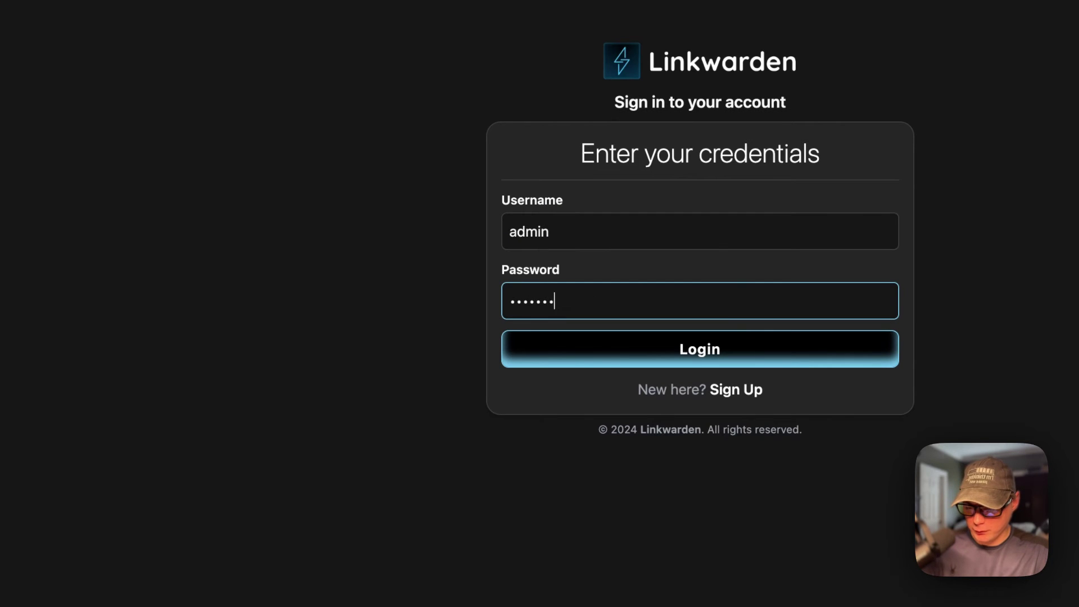
pyautogui.click(622, 353)
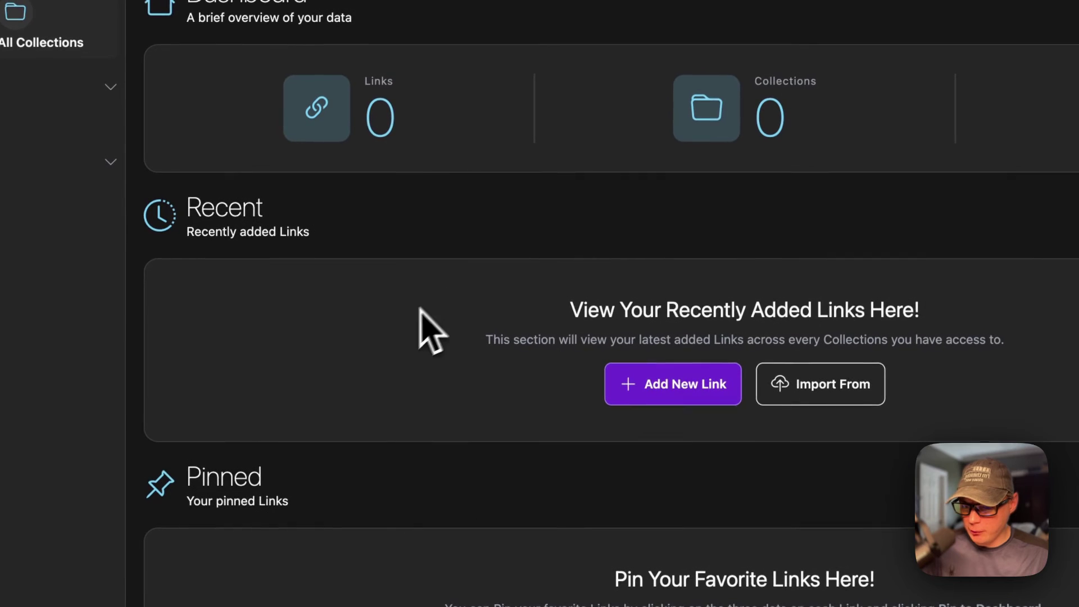
pyautogui.click(661, 396)
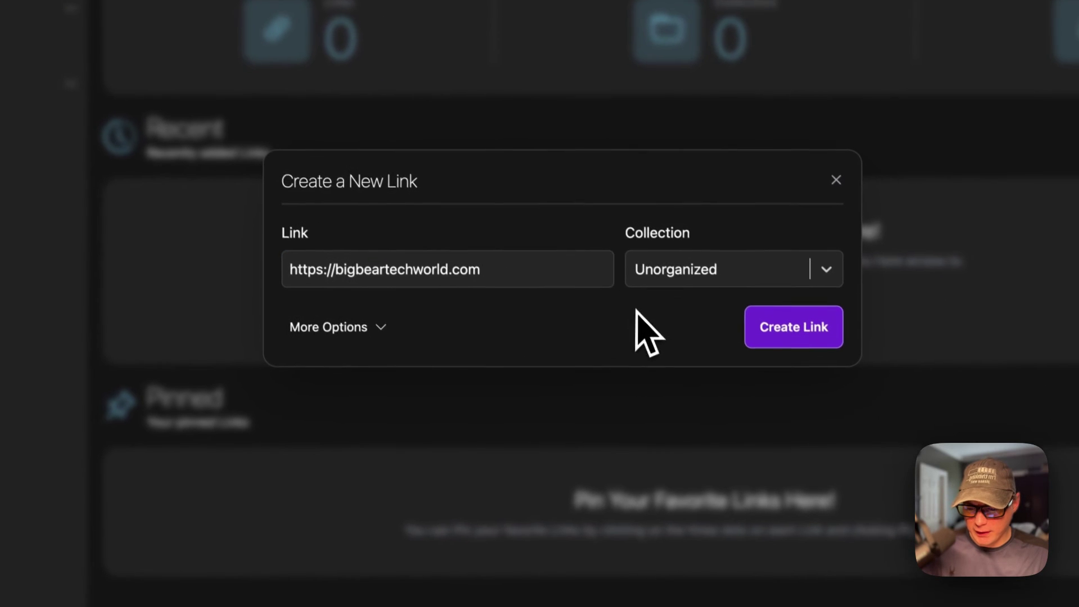
pyautogui.click(724, 357)
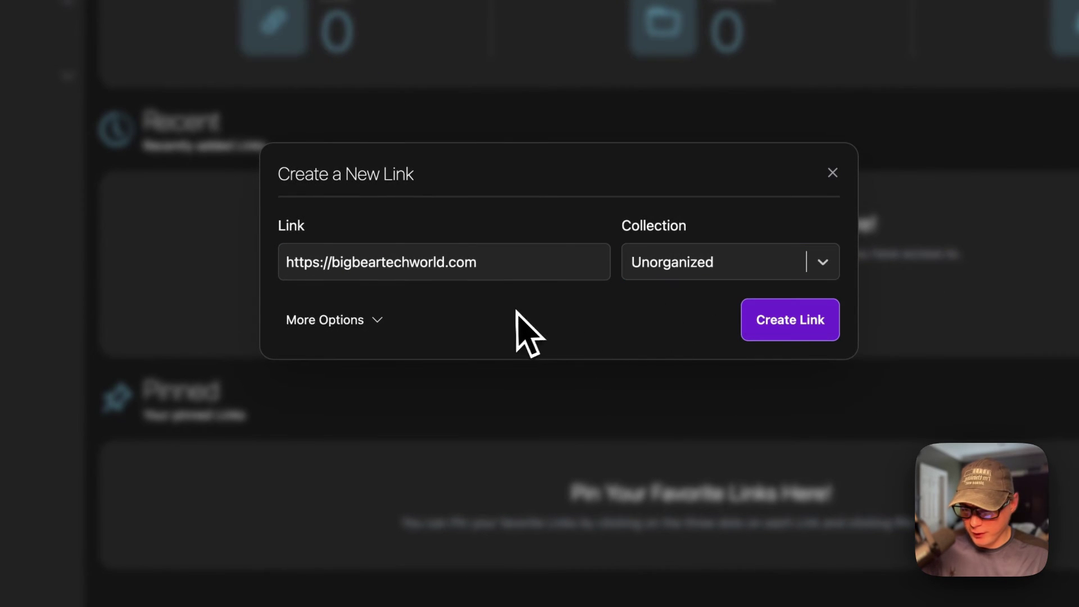
pyautogui.click(334, 319)
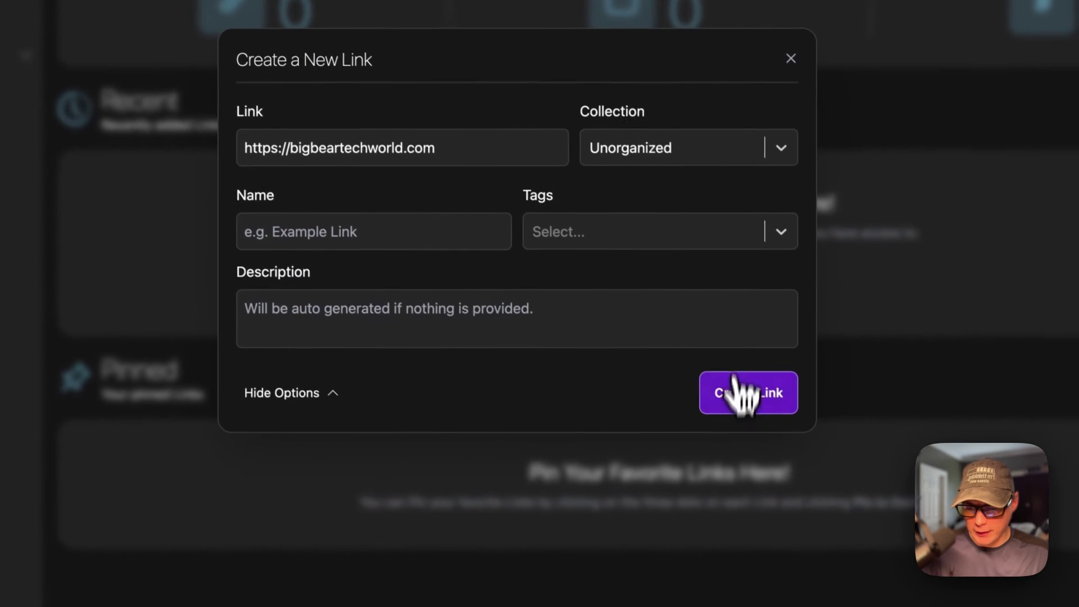
pyautogui.click(709, 229)
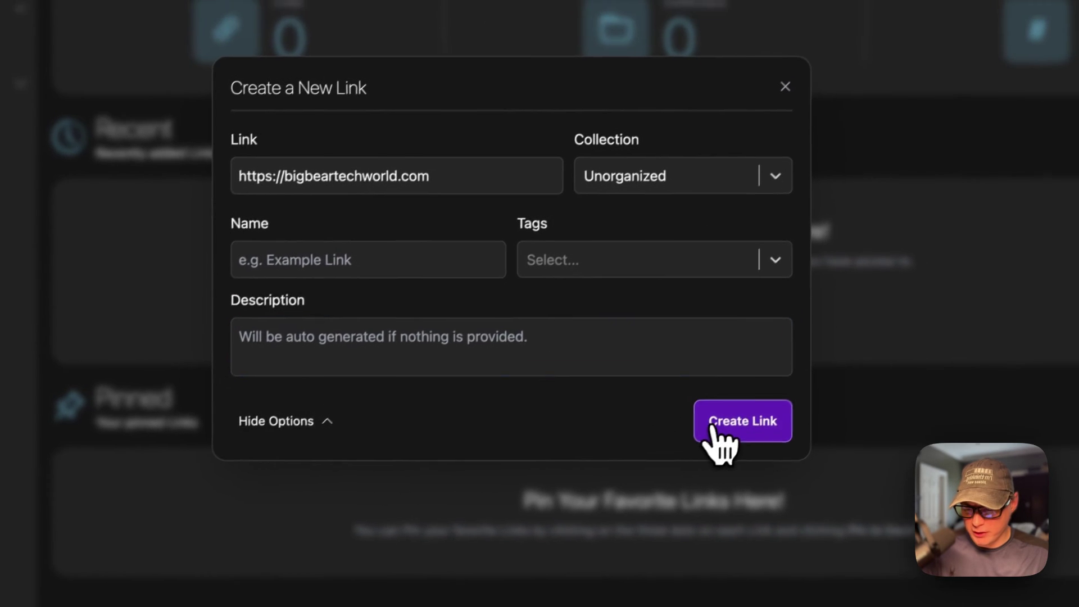
pyautogui.click(725, 395)
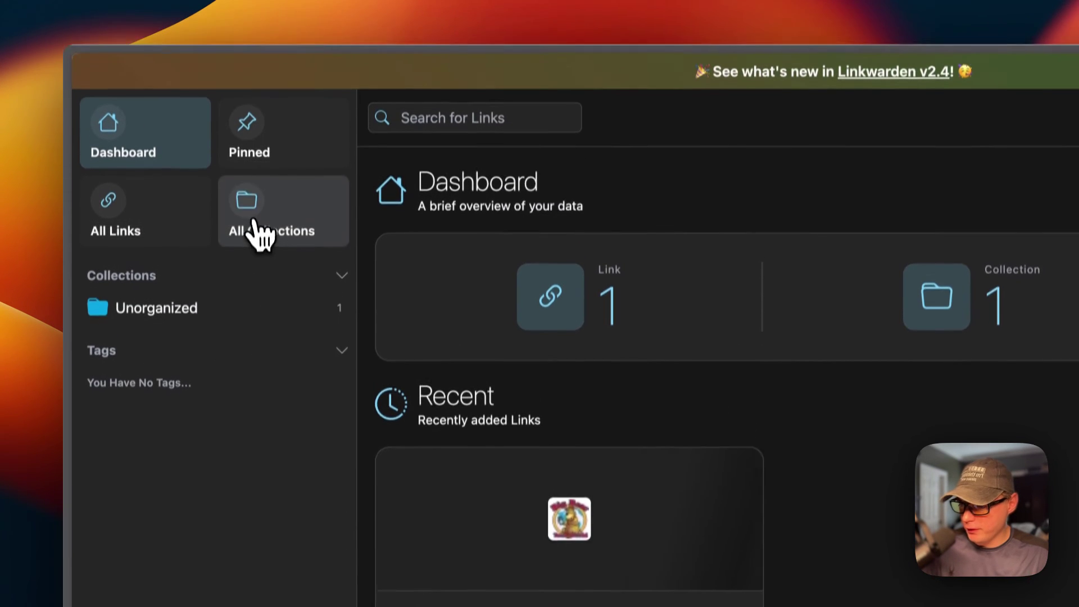
# - Create a new collection named Tech
pyautogui.click(253, 194)
pyautogui.click(978, 292)
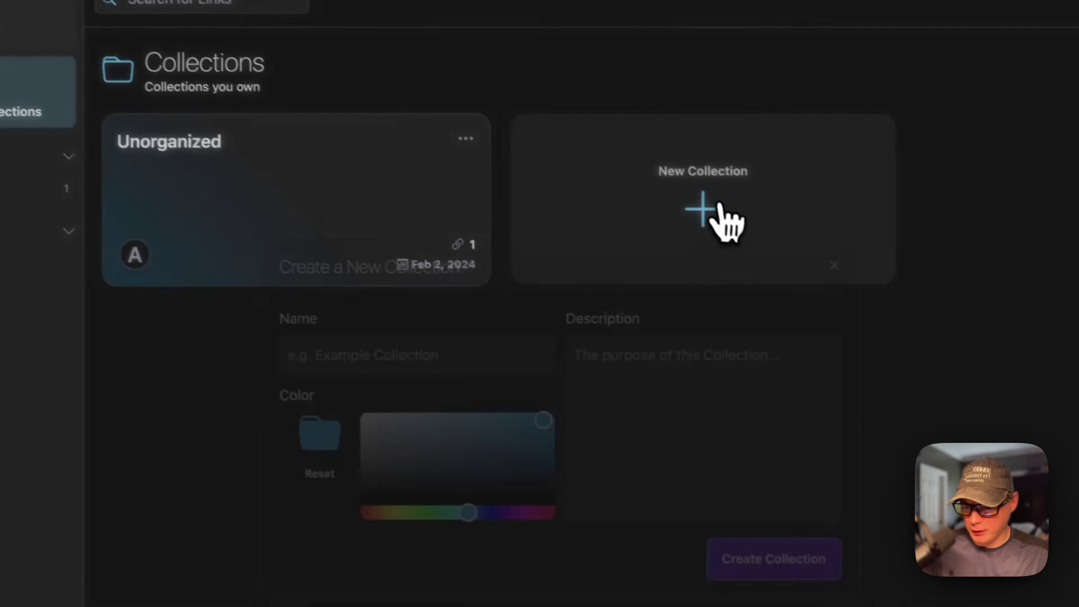
pyautogui.click(405, 356)
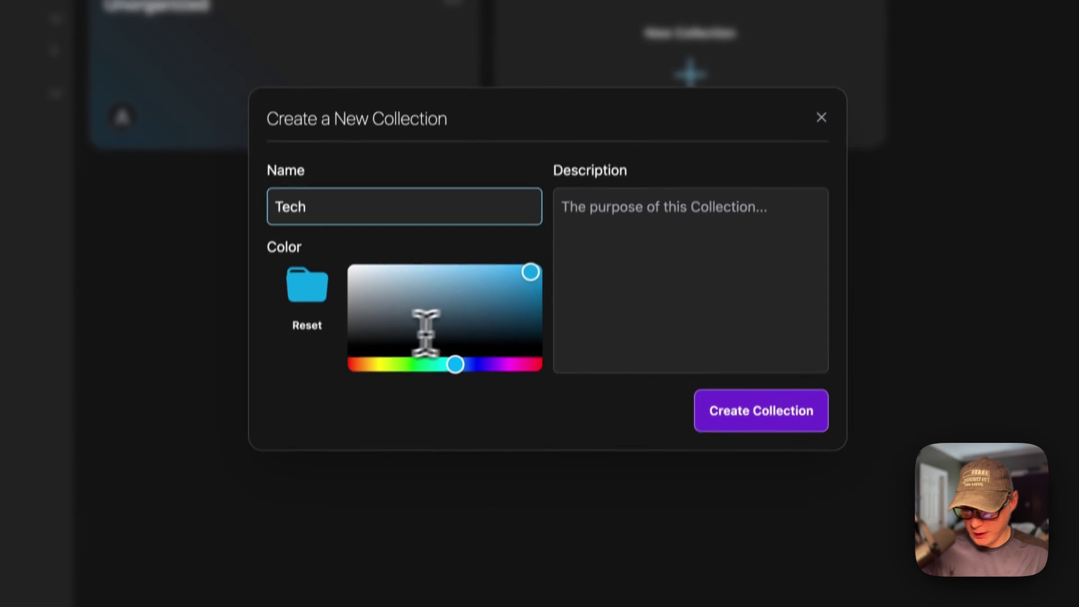
pyautogui.click(710, 531)
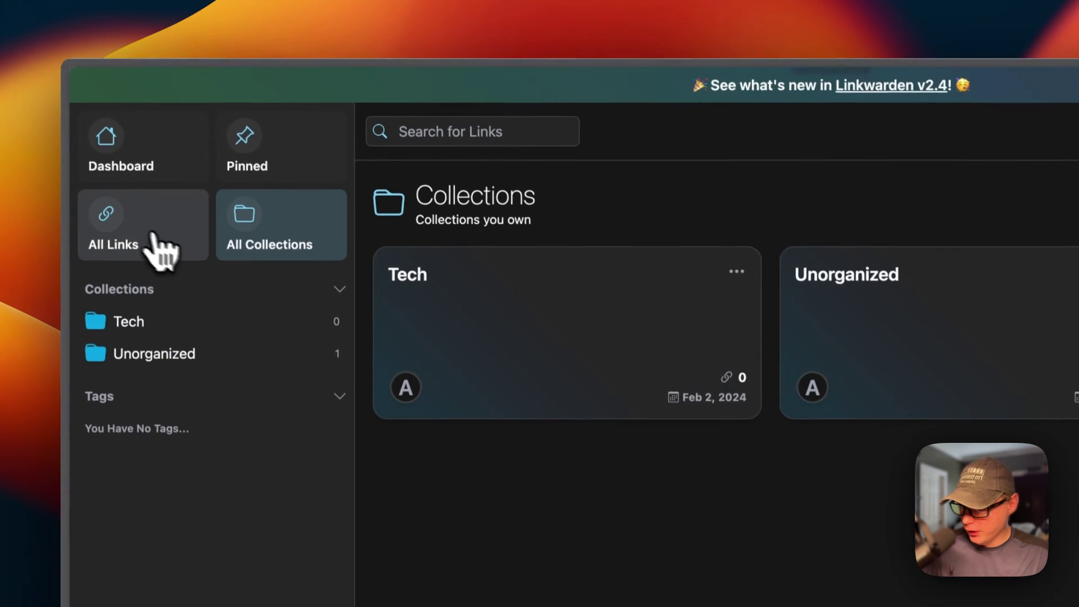
# - Edit the bigbeartechworld.com link to move it into the Tech collection
pyautogui.click(128, 230)
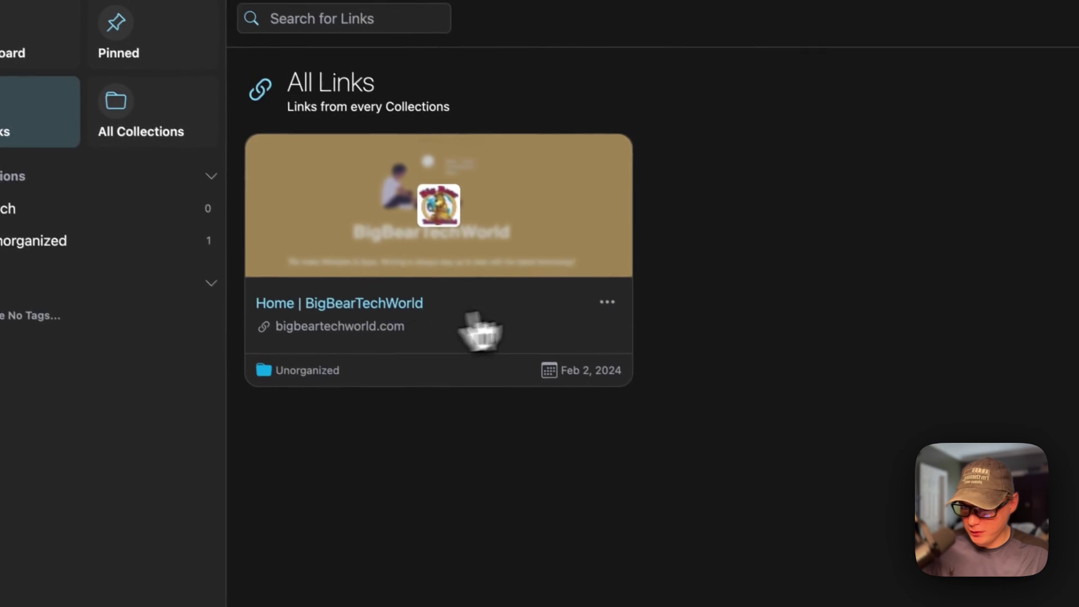
pyautogui.click(737, 420)
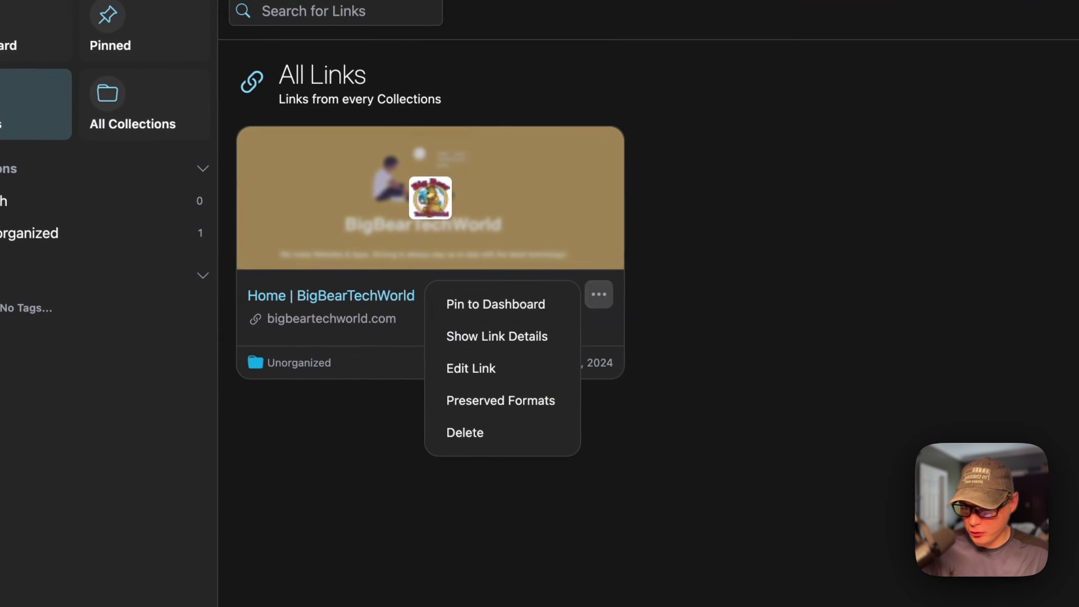
pyautogui.click(495, 363)
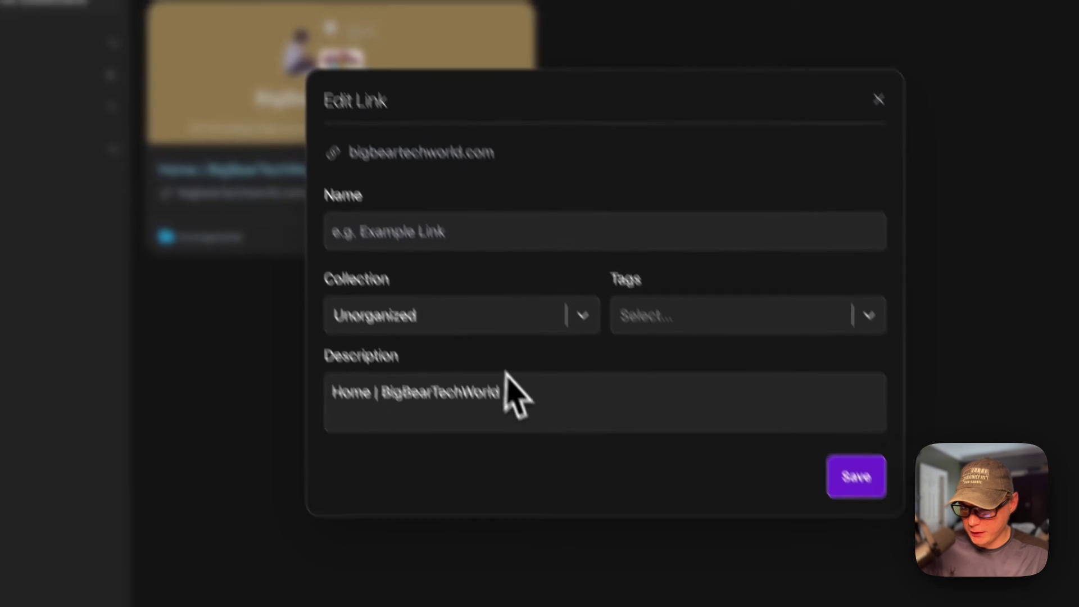
pyautogui.click(533, 442)
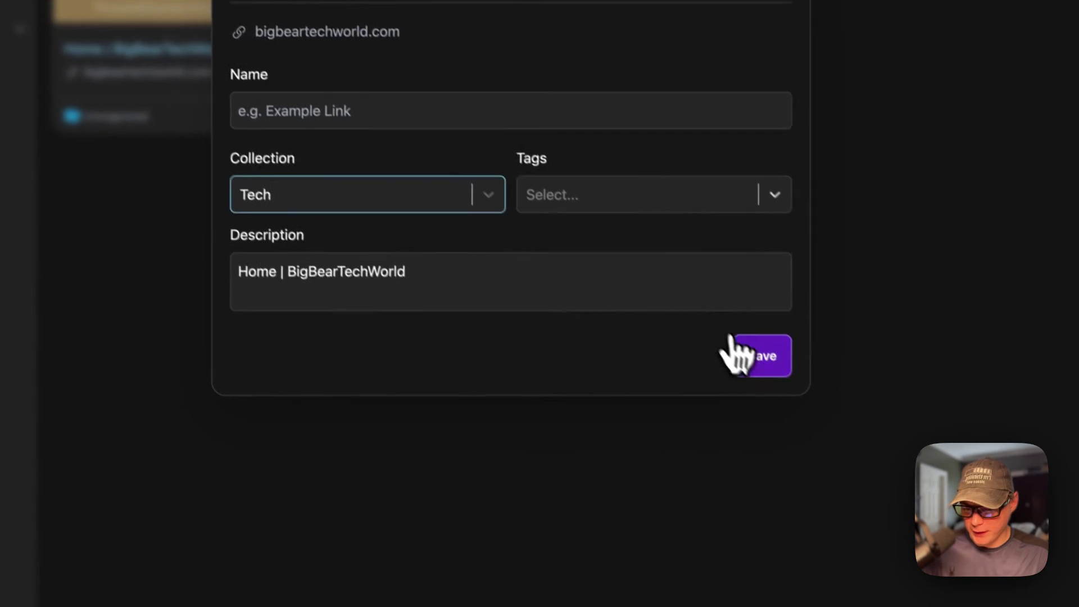
pyautogui.click(796, 416)
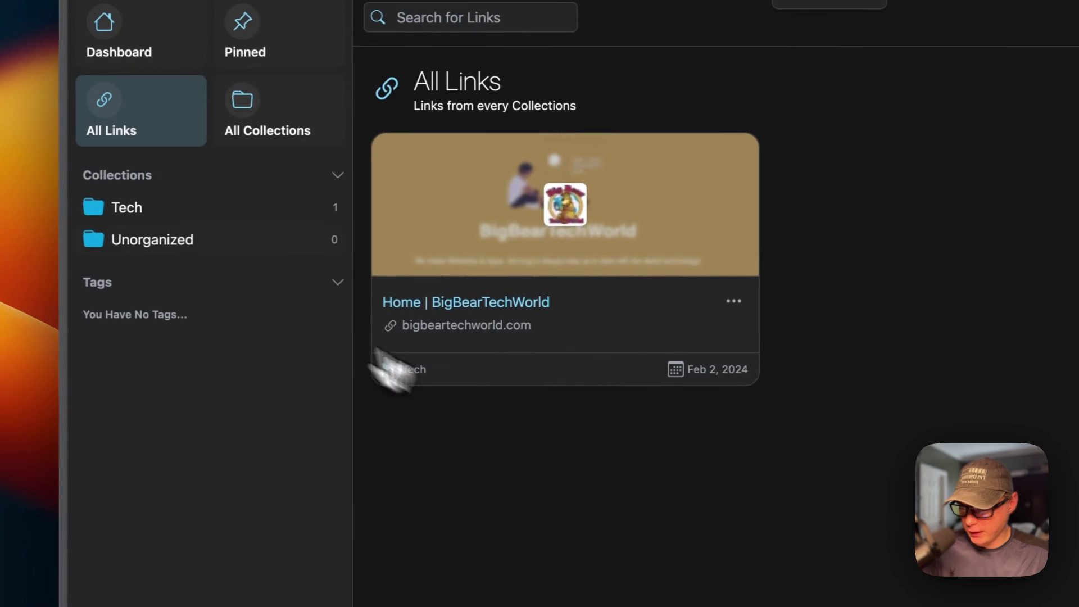
# - Pin the bigbeartechworld.com link from the Tech collection and confirm it under Pinned Links
pyautogui.click(121, 209)
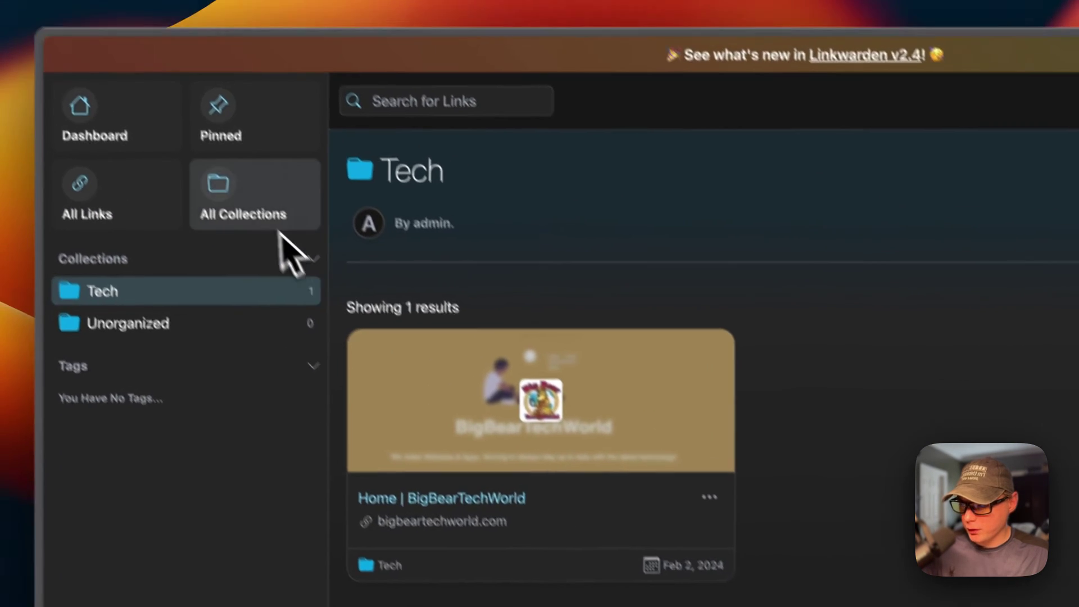
pyautogui.click(191, 84)
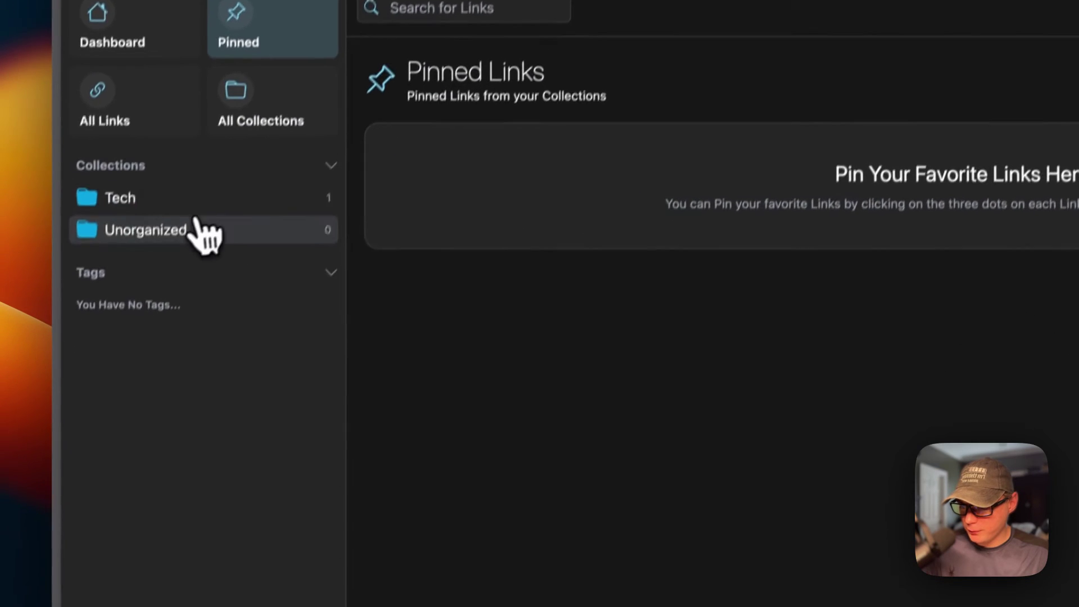
pyautogui.click(186, 310)
pyautogui.click(666, 354)
pyautogui.click(556, 357)
pyautogui.click(191, 28)
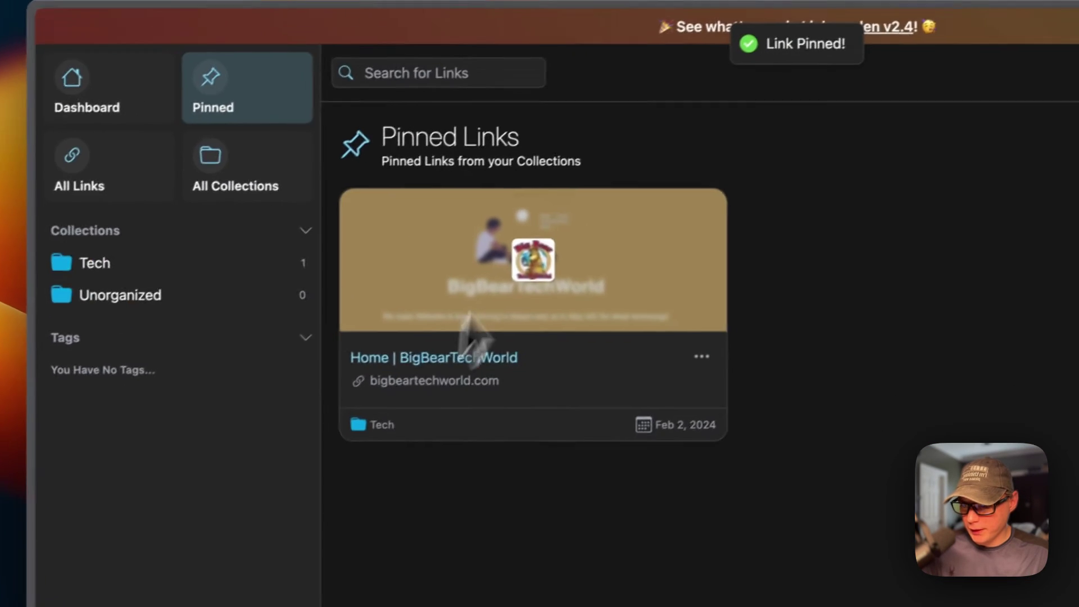
pyautogui.click(260, 194)
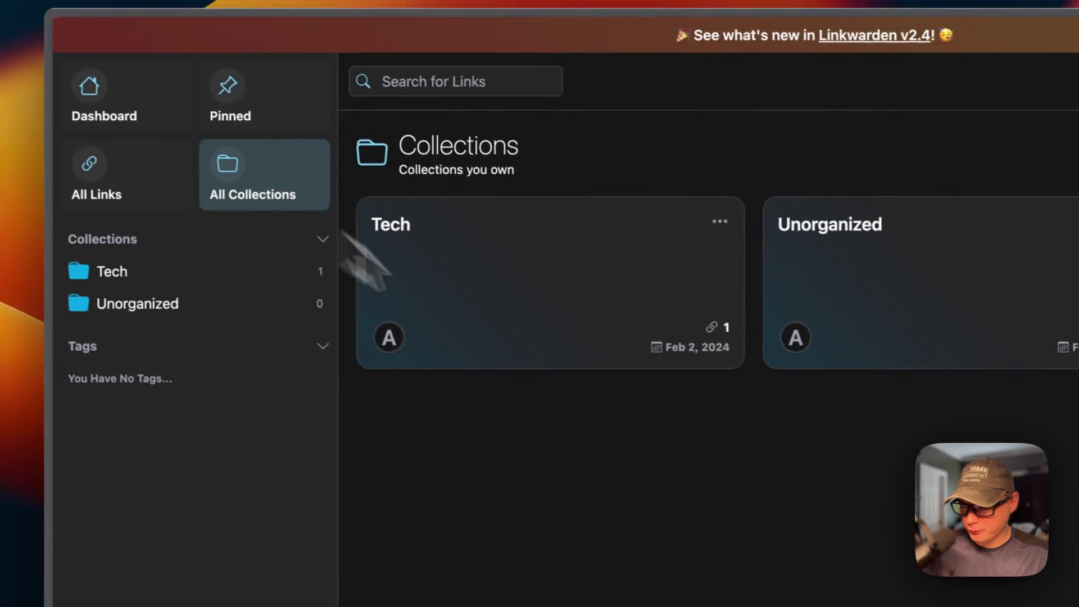
pyautogui.click(646, 282)
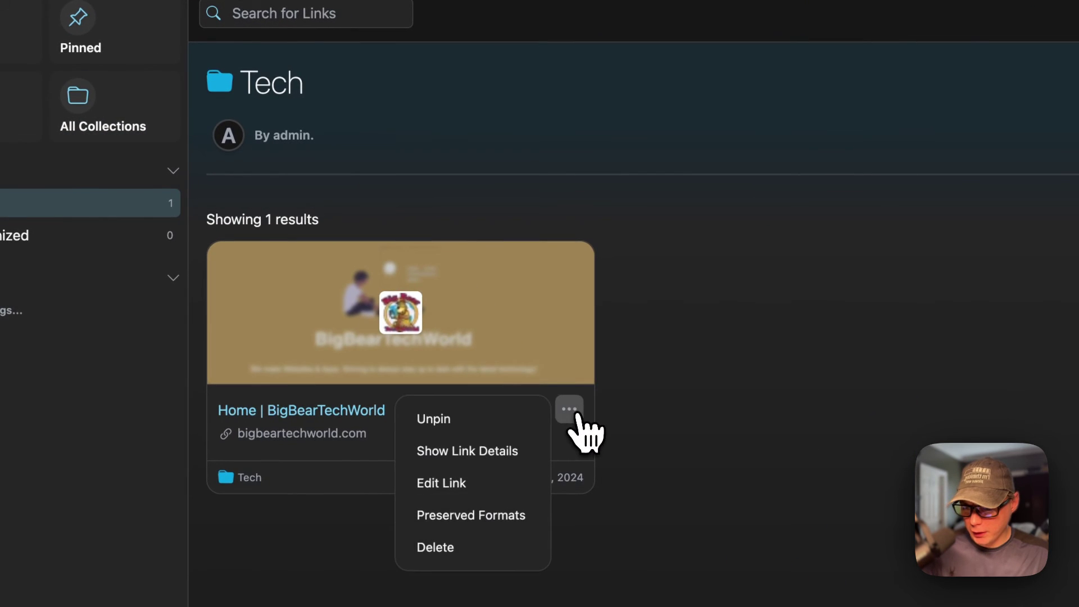
pyautogui.click(495, 450)
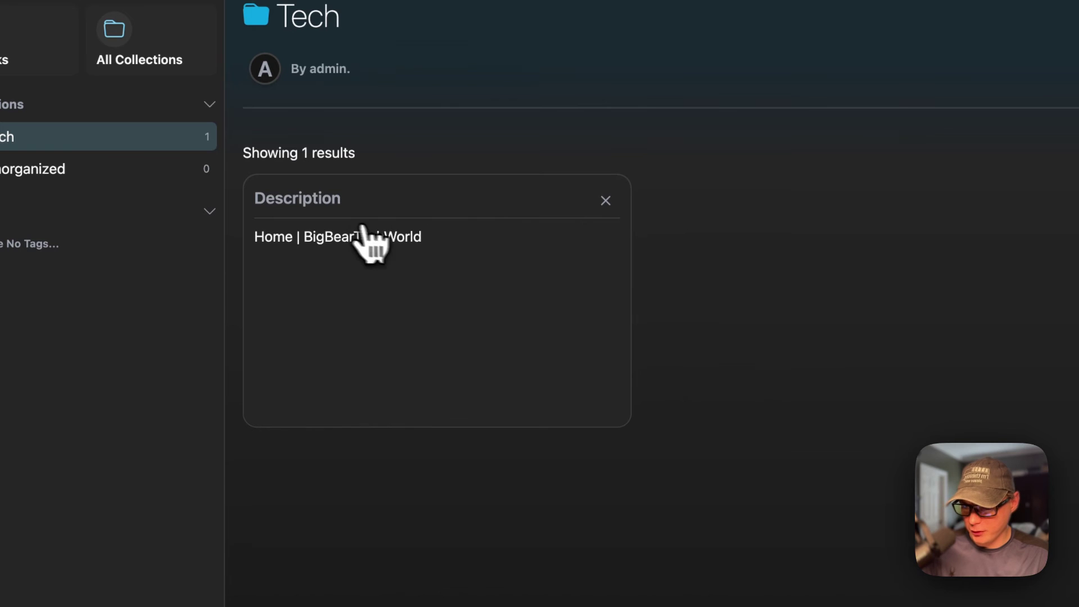
pyautogui.click(976, 194)
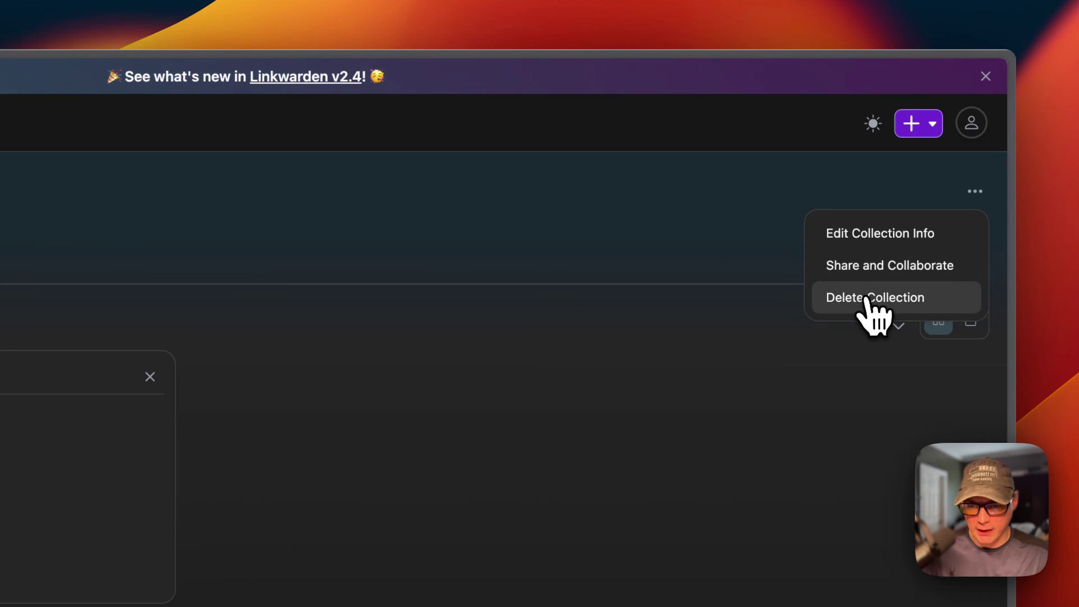
pyautogui.click(573, 422)
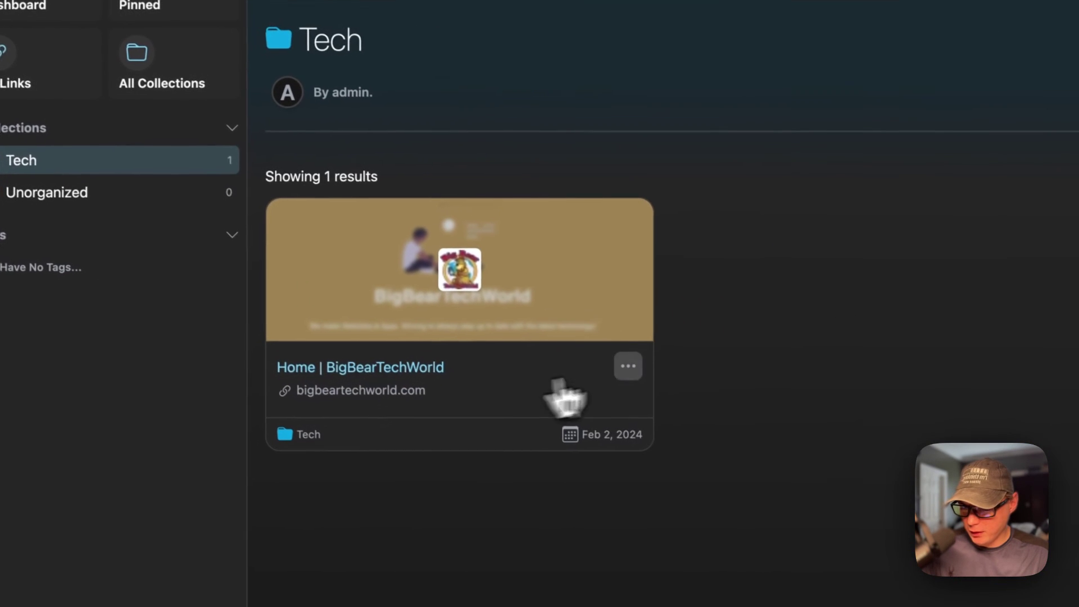
pyautogui.click(707, 459)
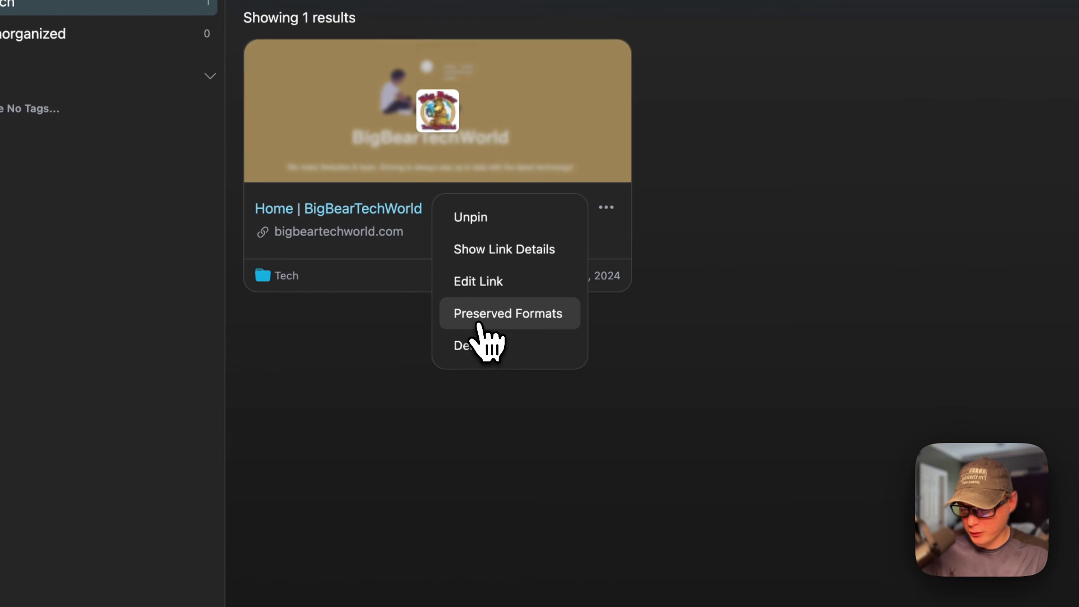
pyautogui.click(479, 323)
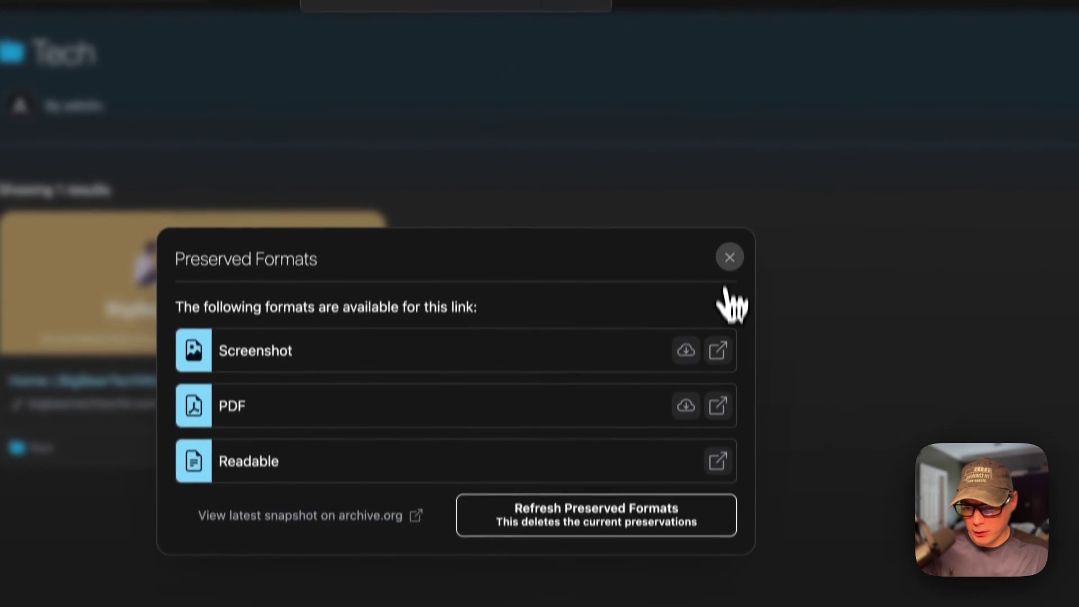
pyautogui.click(800, 133)
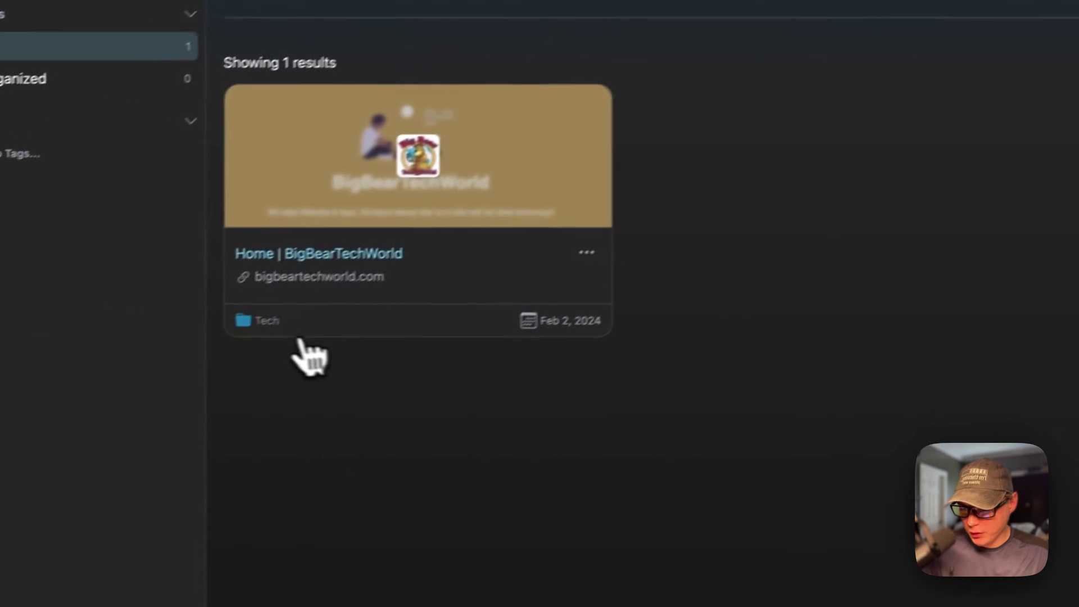
pyautogui.click(624, 236)
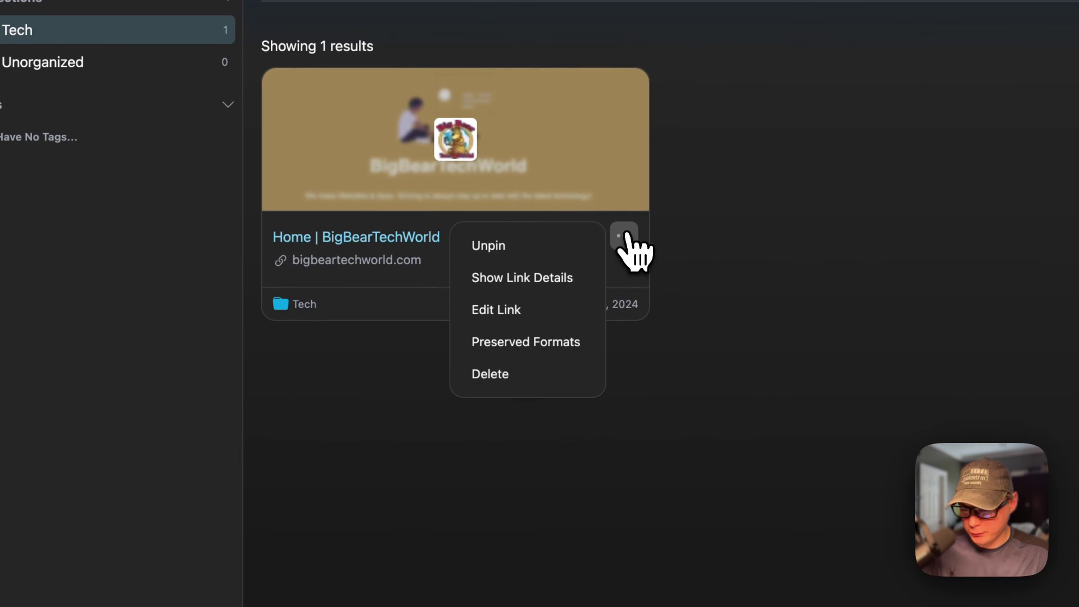
pyautogui.click(562, 404)
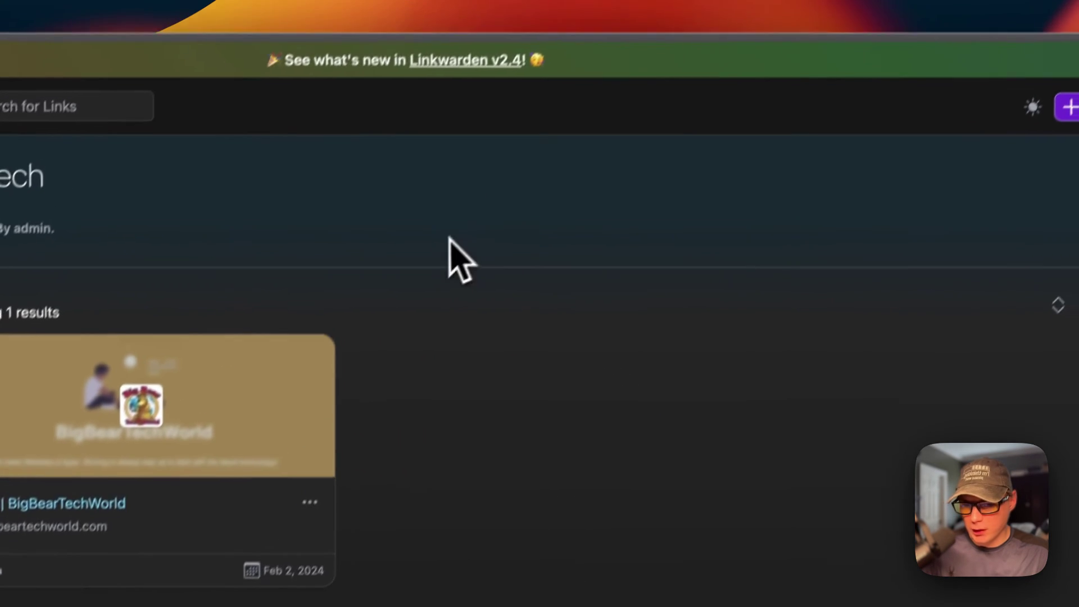
# - In account settings, switch Appearance to Light and then back to Dark
pyautogui.click(1070, 108)
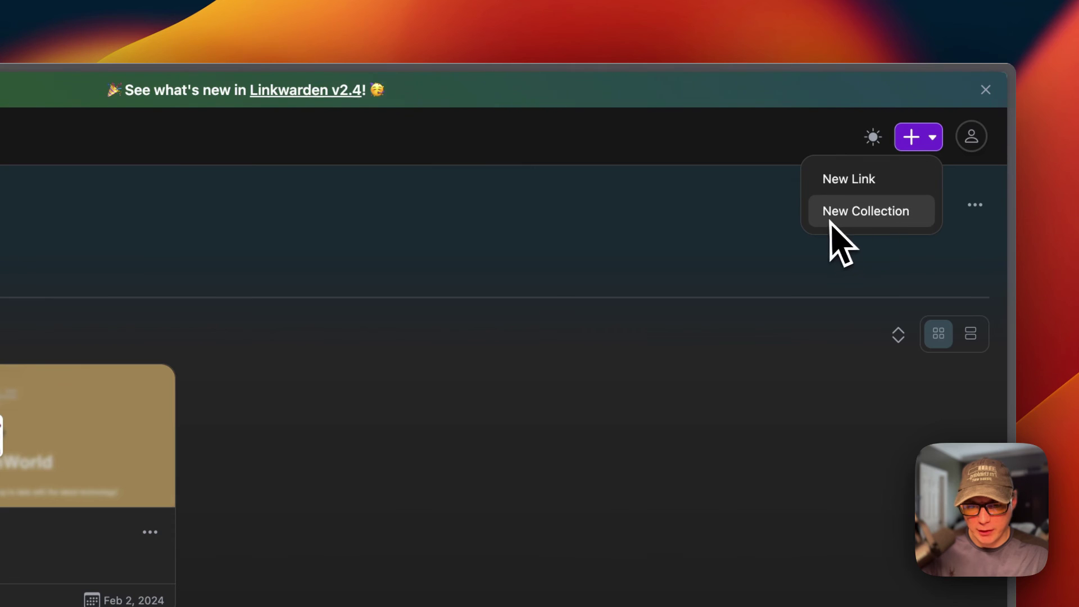
pyautogui.click(917, 220)
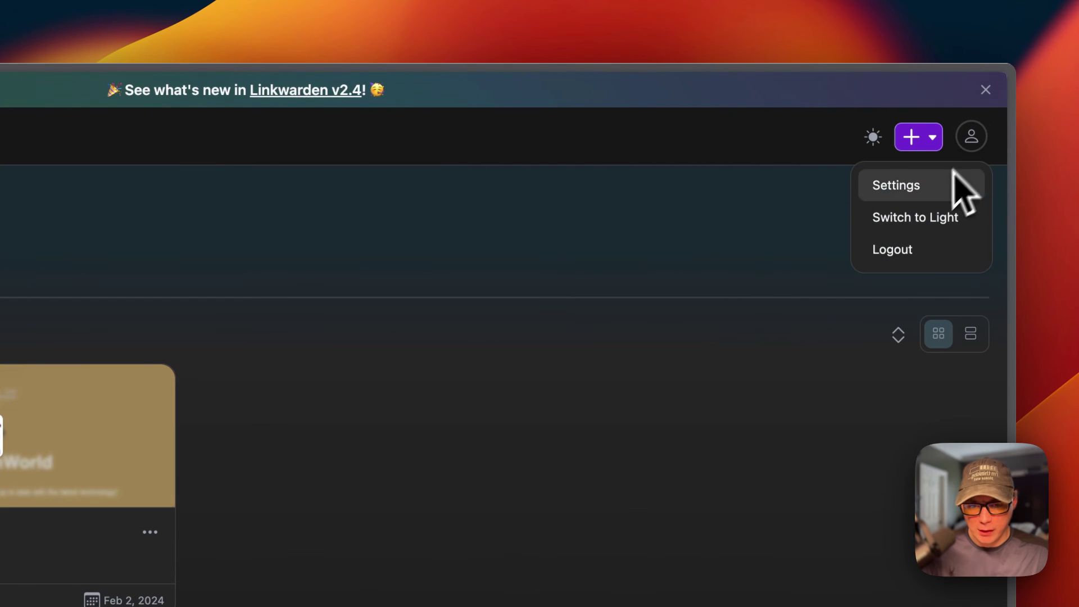
pyautogui.click(922, 191)
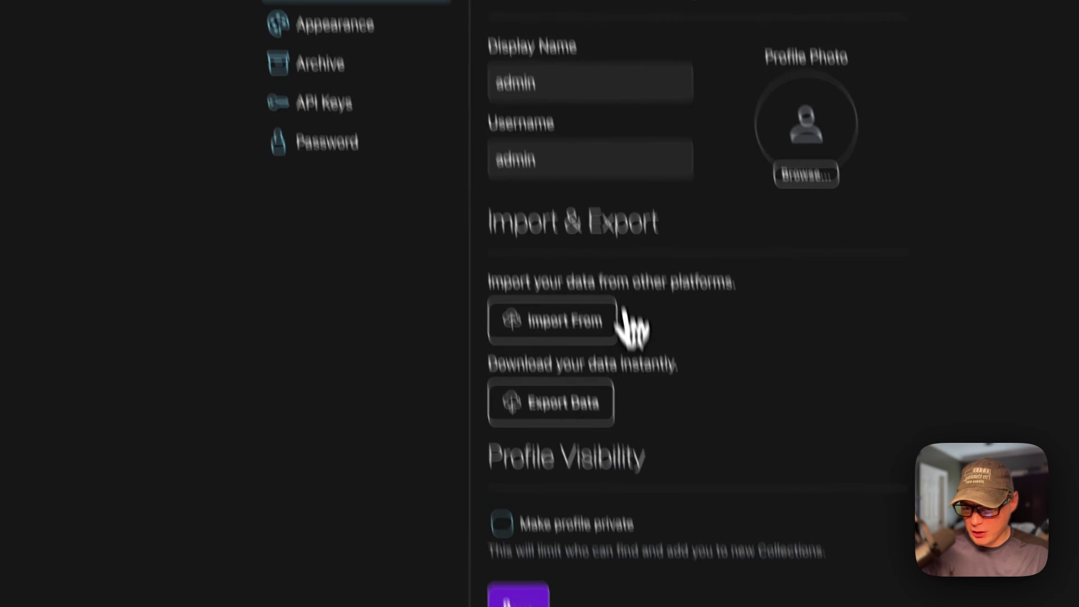
pyautogui.click(340, 27)
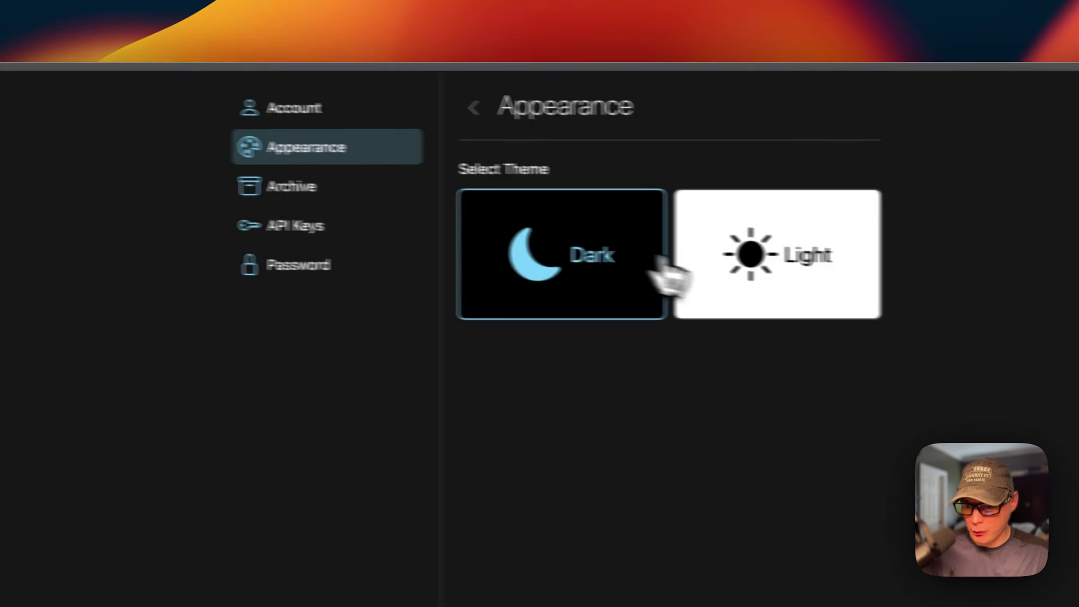
pyautogui.click(736, 281)
pyautogui.click(589, 276)
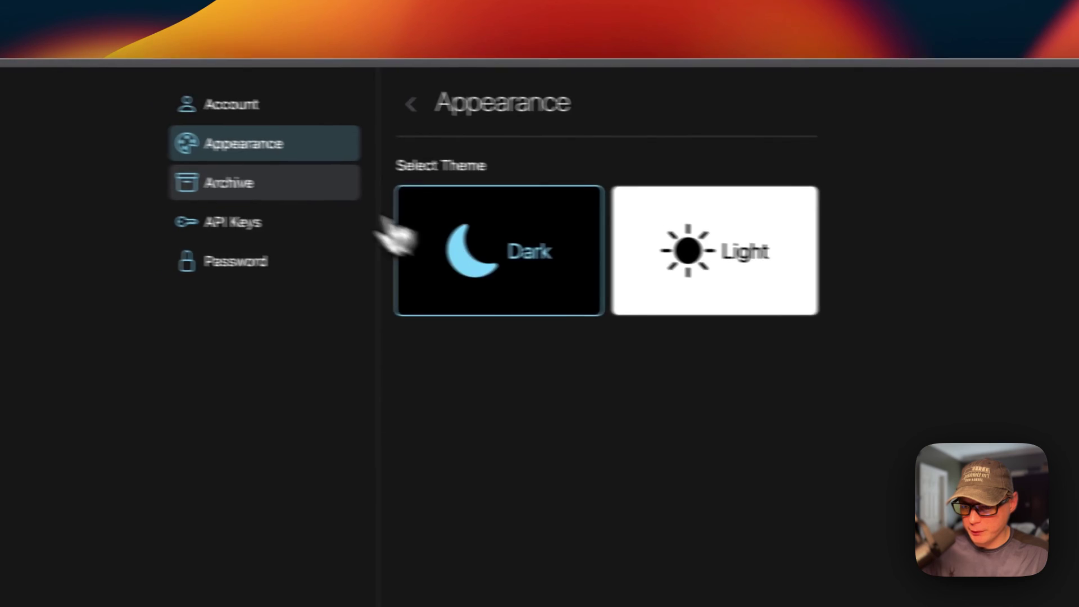
# - Browse the Archive, API Keys and Password settings pages
pyautogui.click(228, 182)
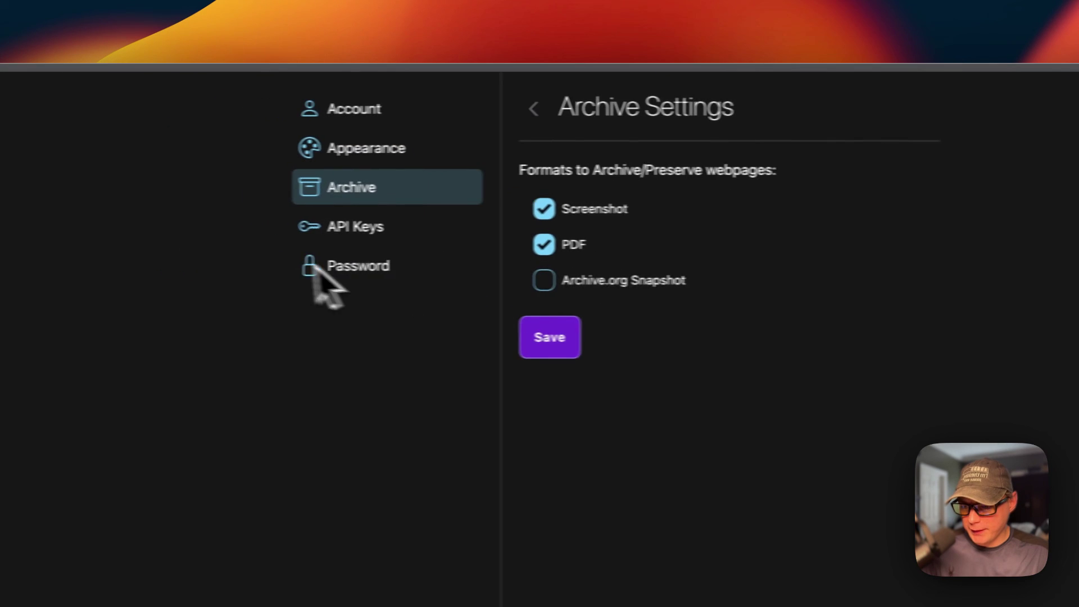
pyautogui.click(354, 226)
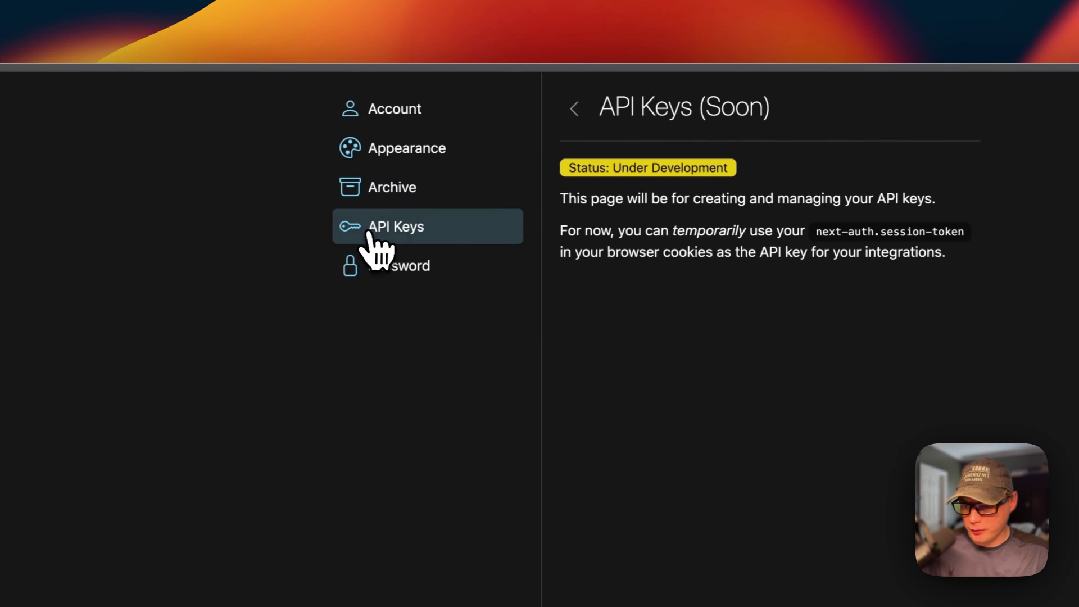
pyautogui.click(362, 276)
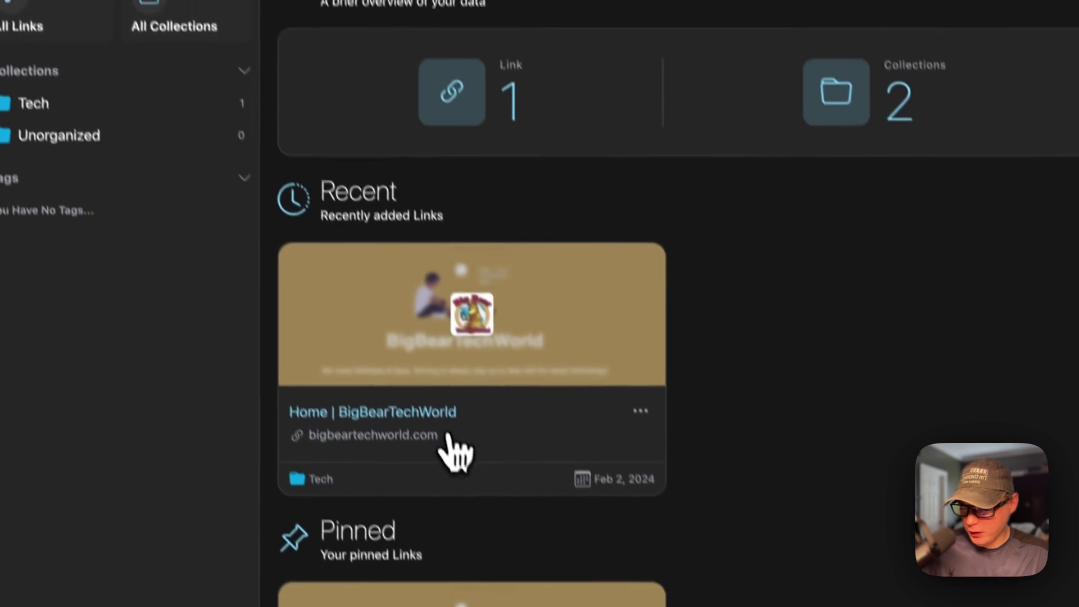
# - Add a new 'Testing' tag to the bigbeartechworld.com link and view the Testing tag page
pyautogui.click(641, 410)
pyautogui.click(346, 384)
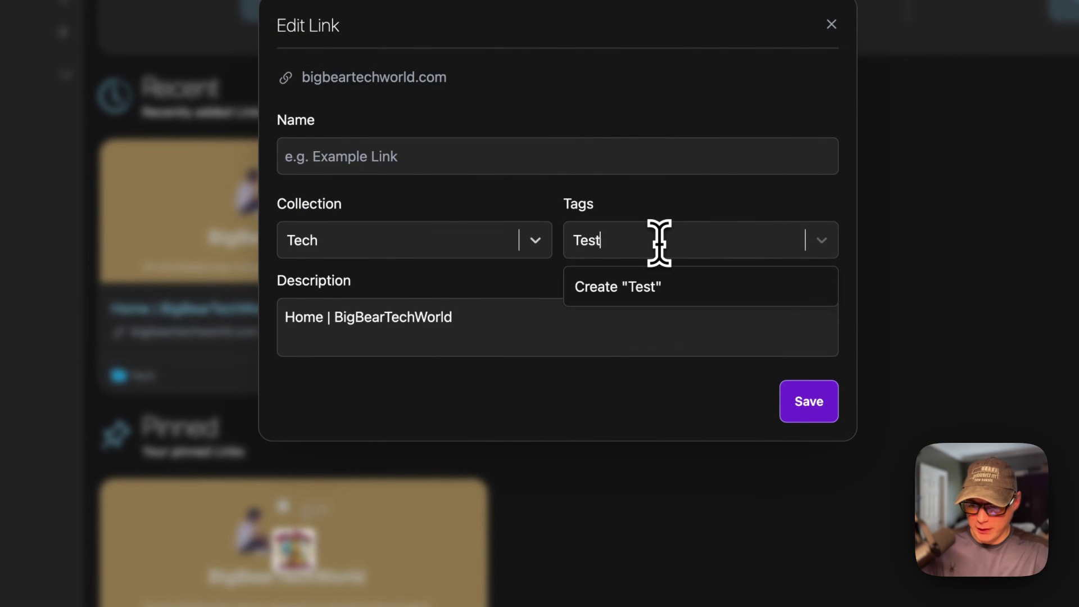
pyautogui.click(680, 286)
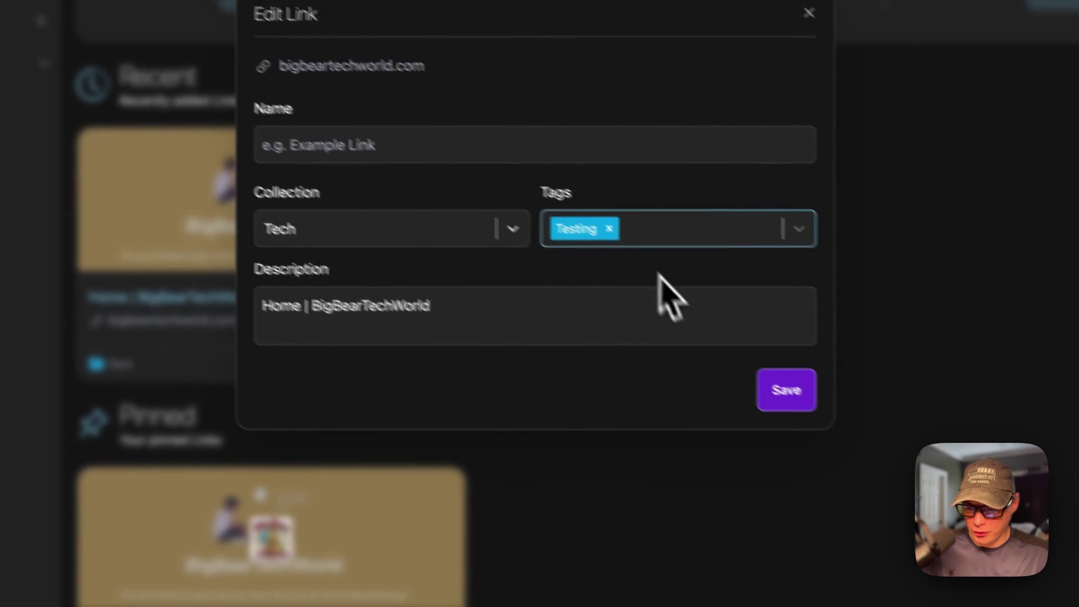
pyautogui.click(809, 402)
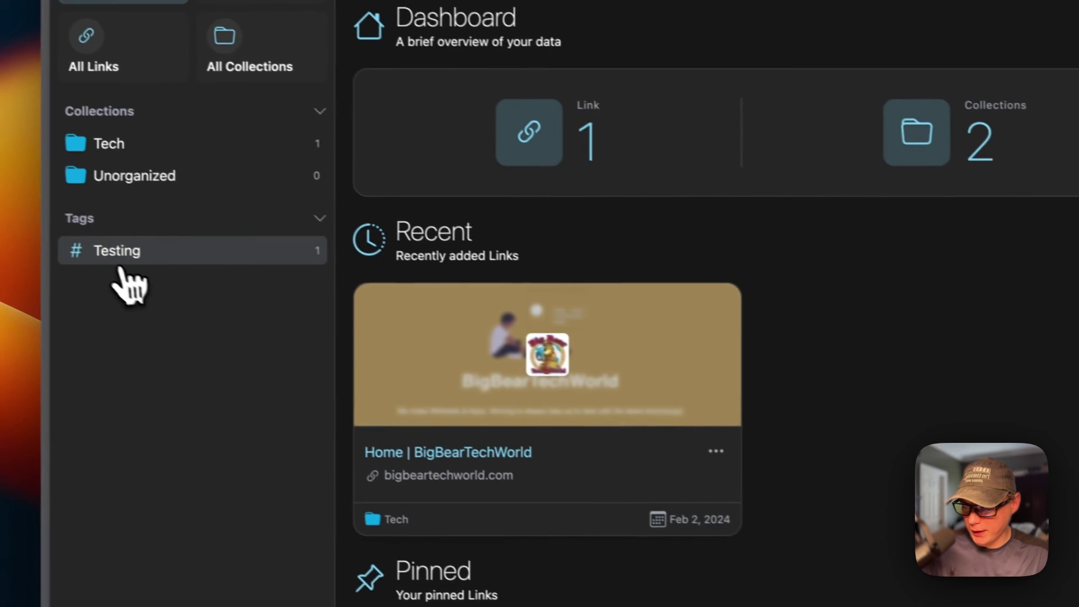
pyautogui.click(146, 261)
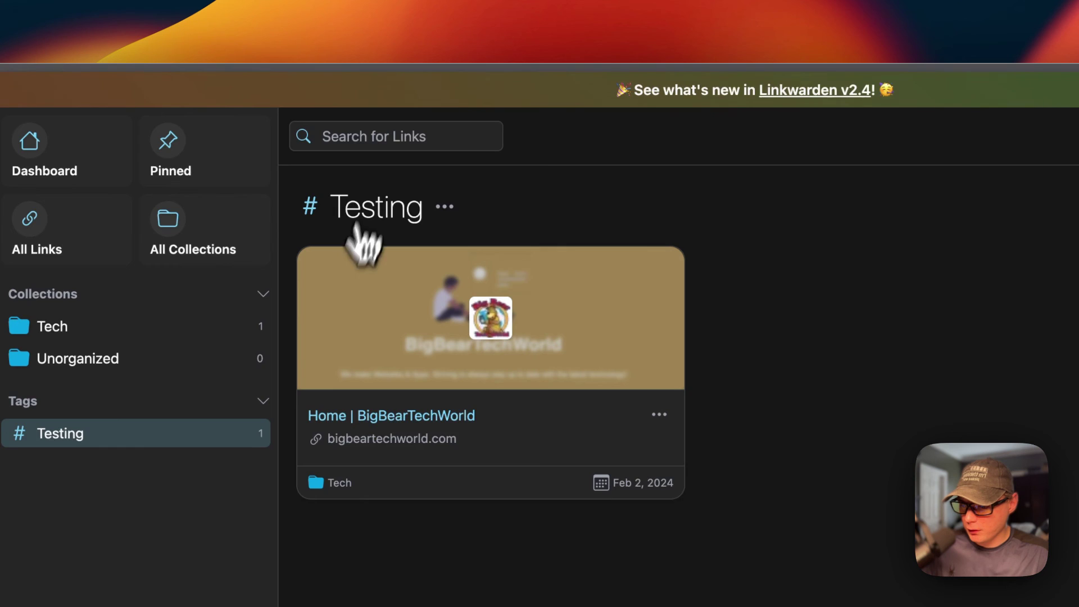
# - Search the saved links for 'Testing' to find the bigbeartechworld.com link
pyautogui.click(360, 137)
pyautogui.write('Test')
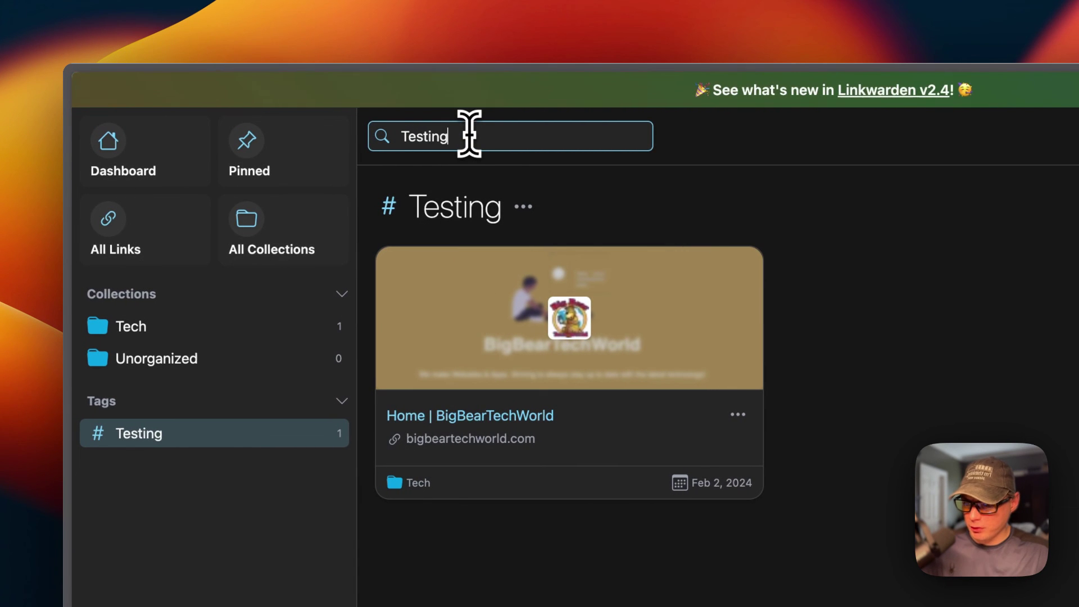
pyautogui.write('ing')
pyautogui.press('Return')
pyautogui.click(169, 149)
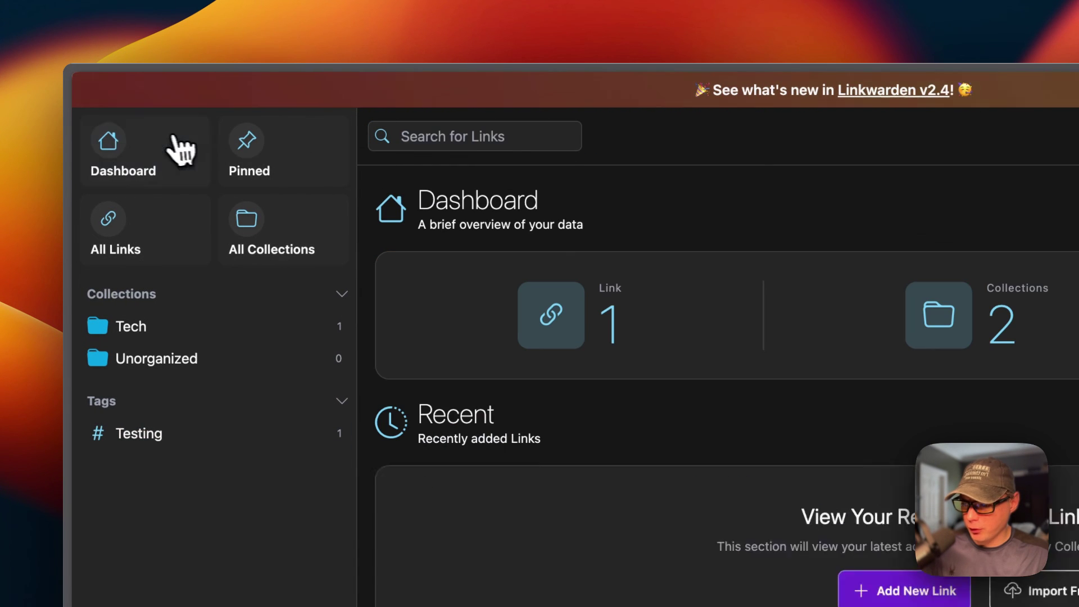
pyautogui.press('Return')
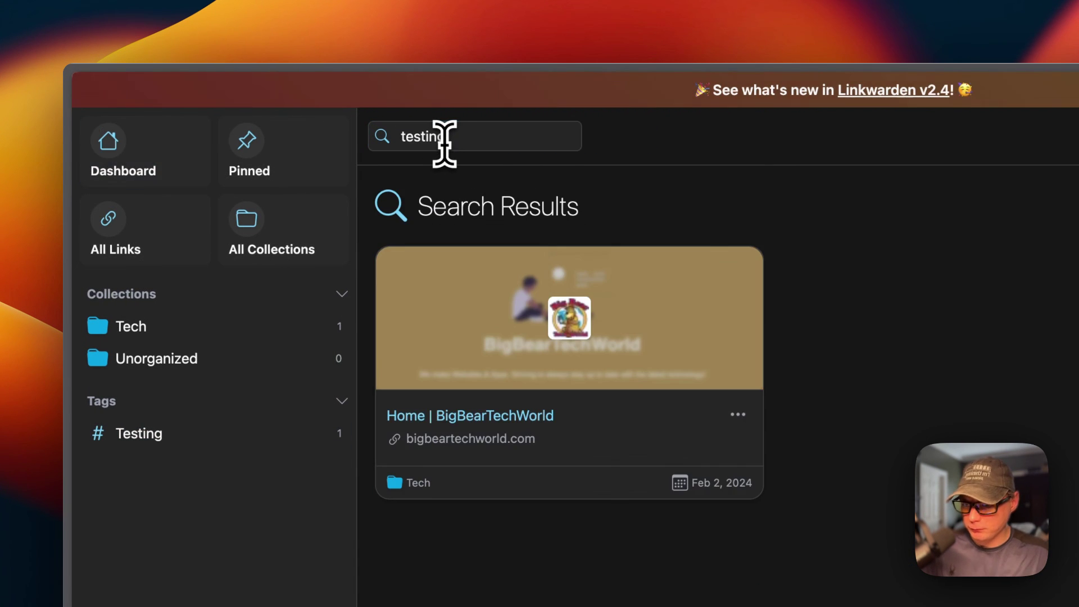
# - Inspect the search filter and sort options, try list then grid view, and return to Dashboard
pyautogui.click(892, 203)
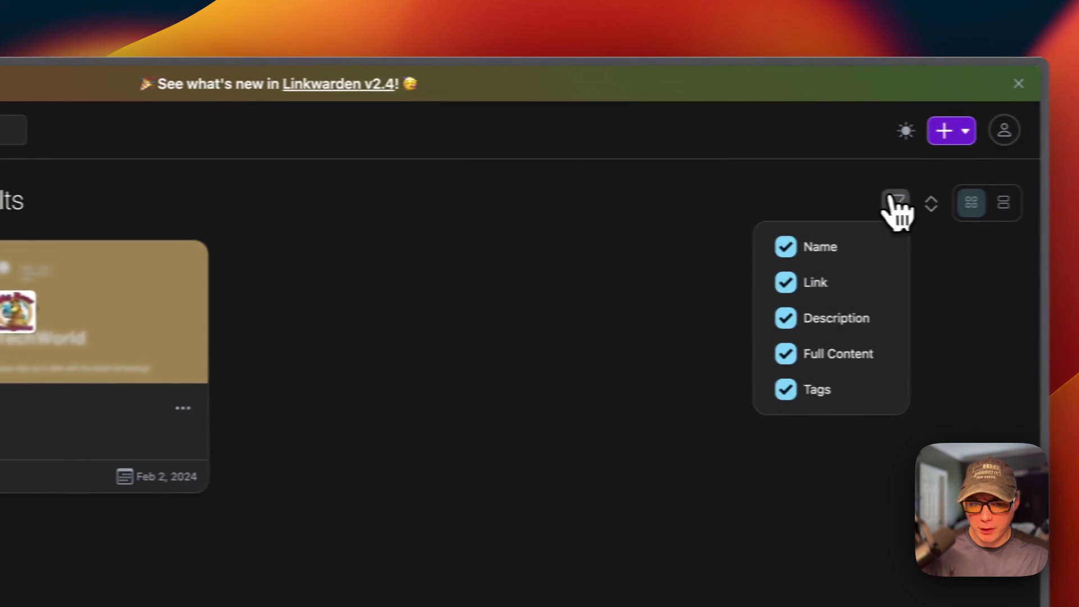
pyautogui.click(898, 204)
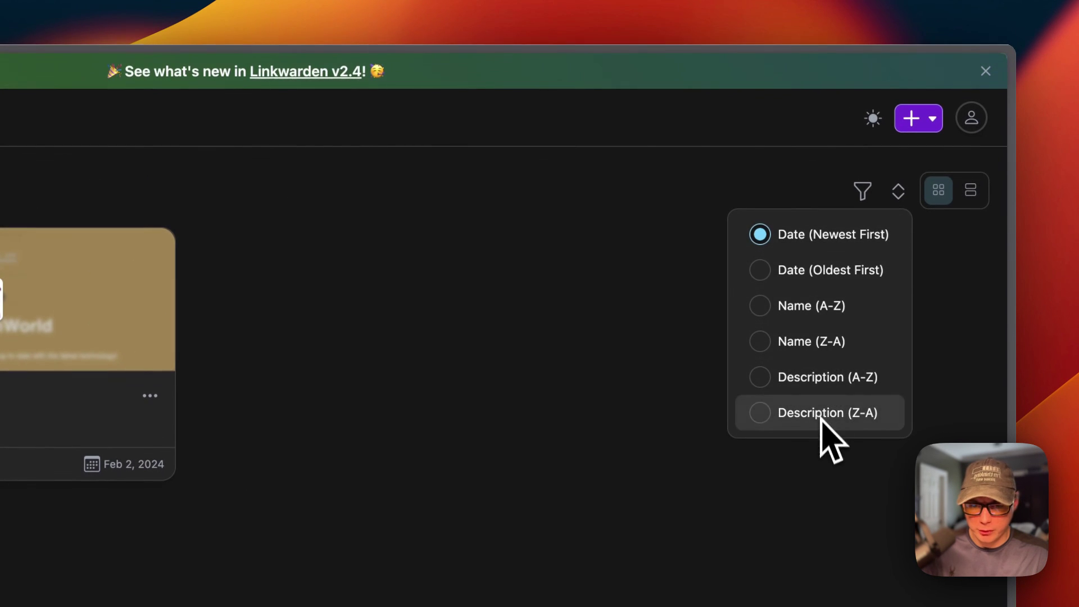
pyautogui.click(955, 256)
pyautogui.click(971, 191)
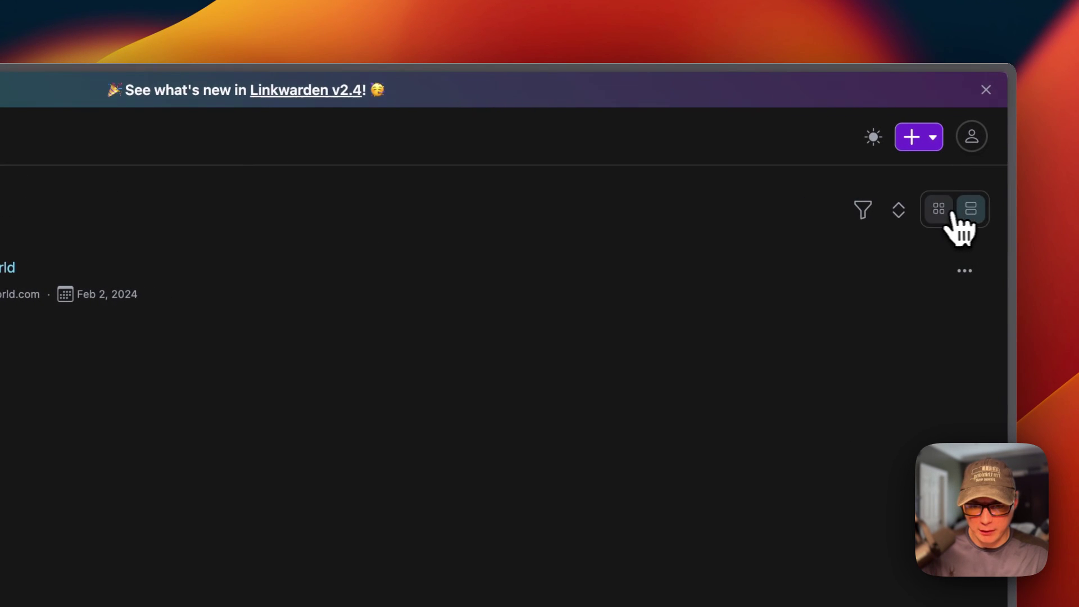
pyautogui.click(940, 210)
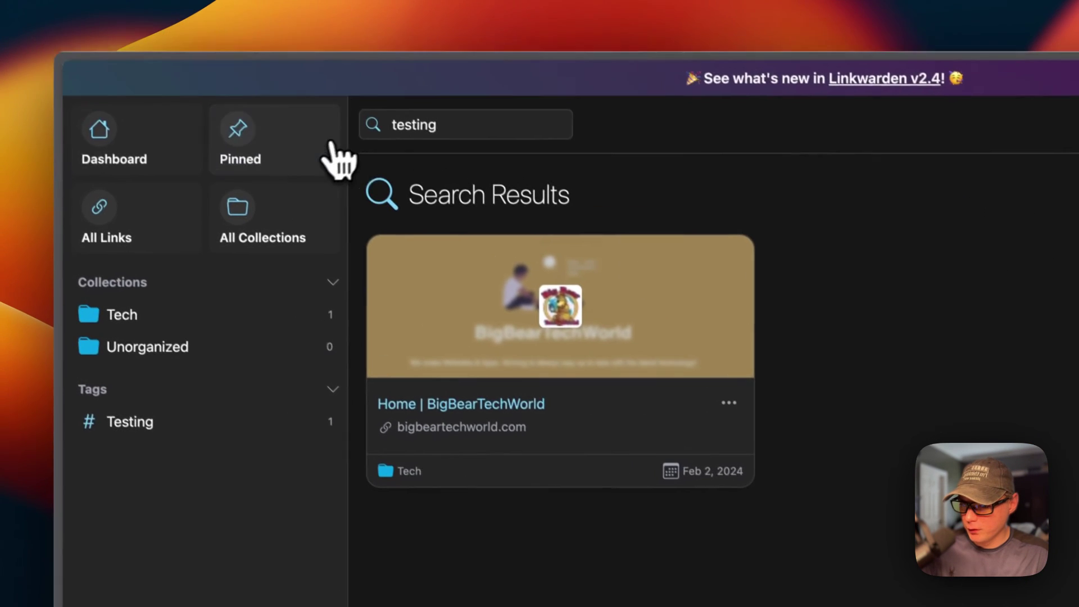
pyautogui.click(169, 165)
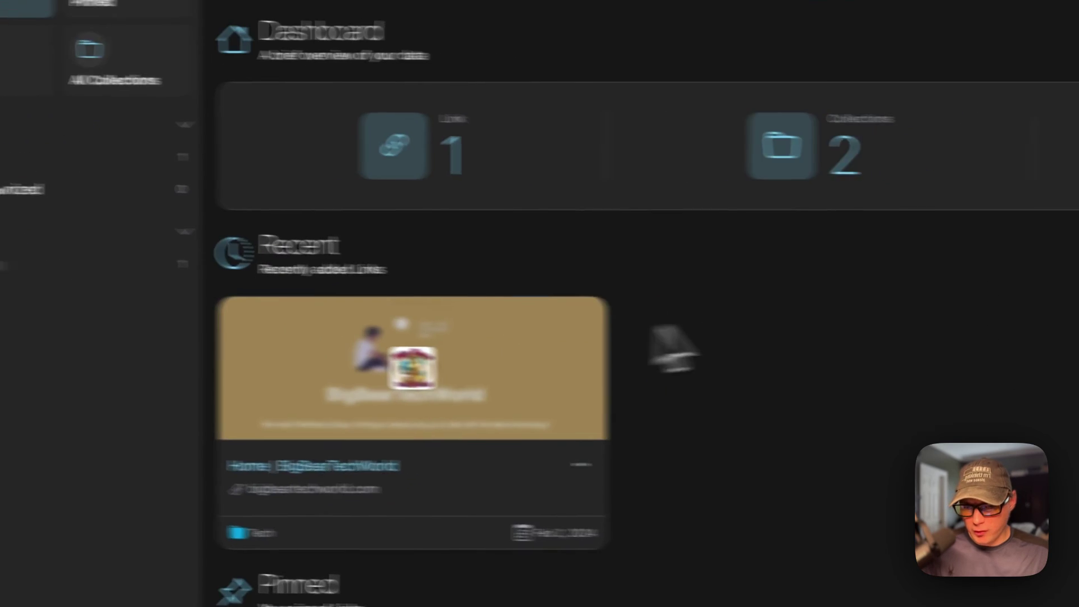